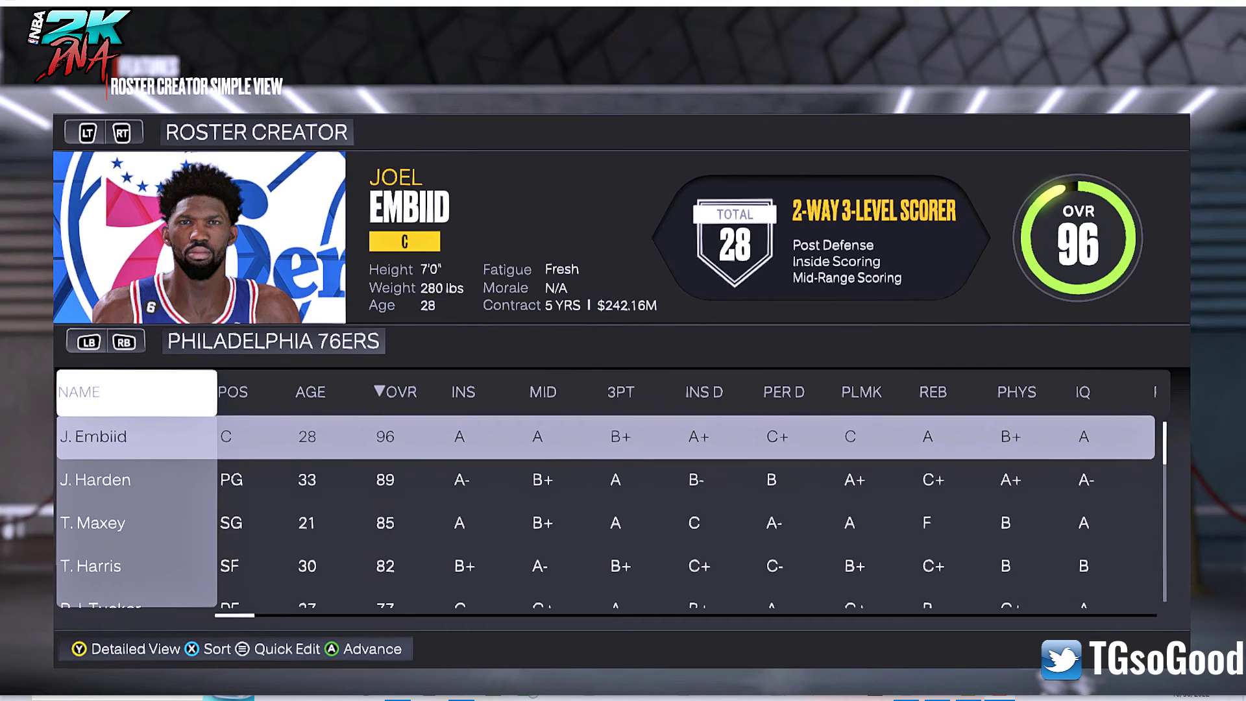
Step: Switch from the 76ers to the Milwaukee Bucks roster and open Giannis Antetokounmpo's player options
key(Down)
key(Up)
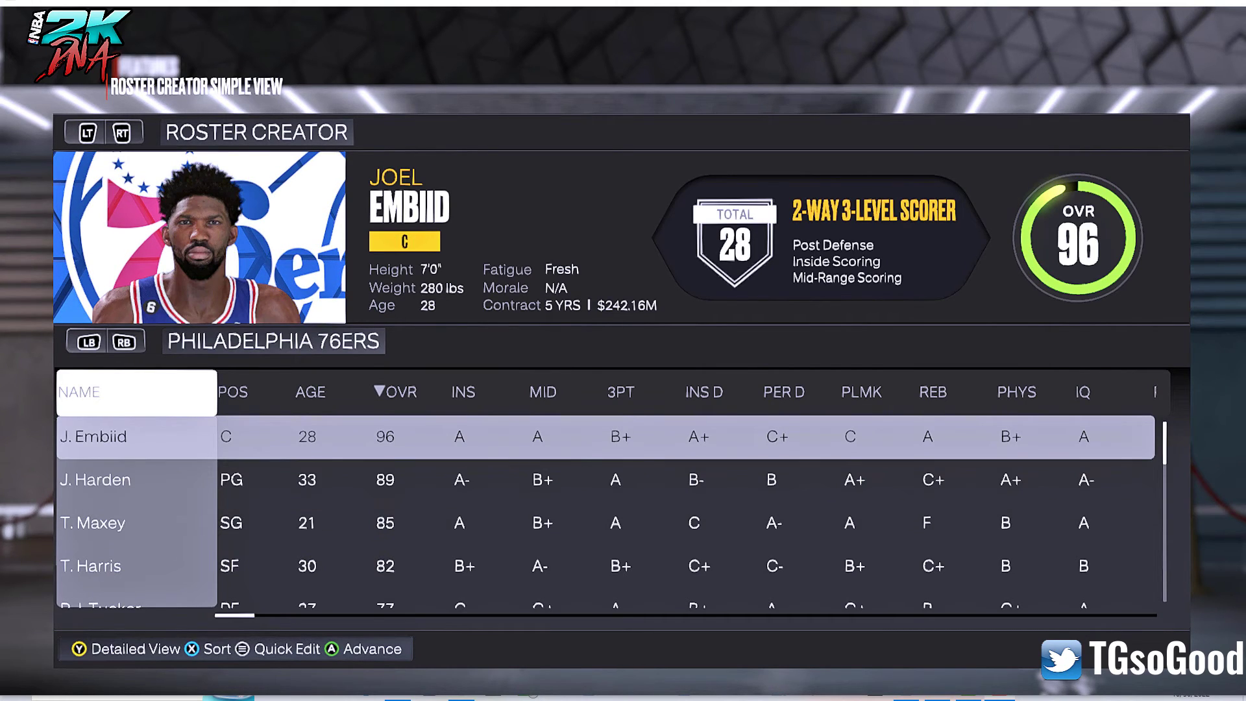
key(Down)
key(Up)
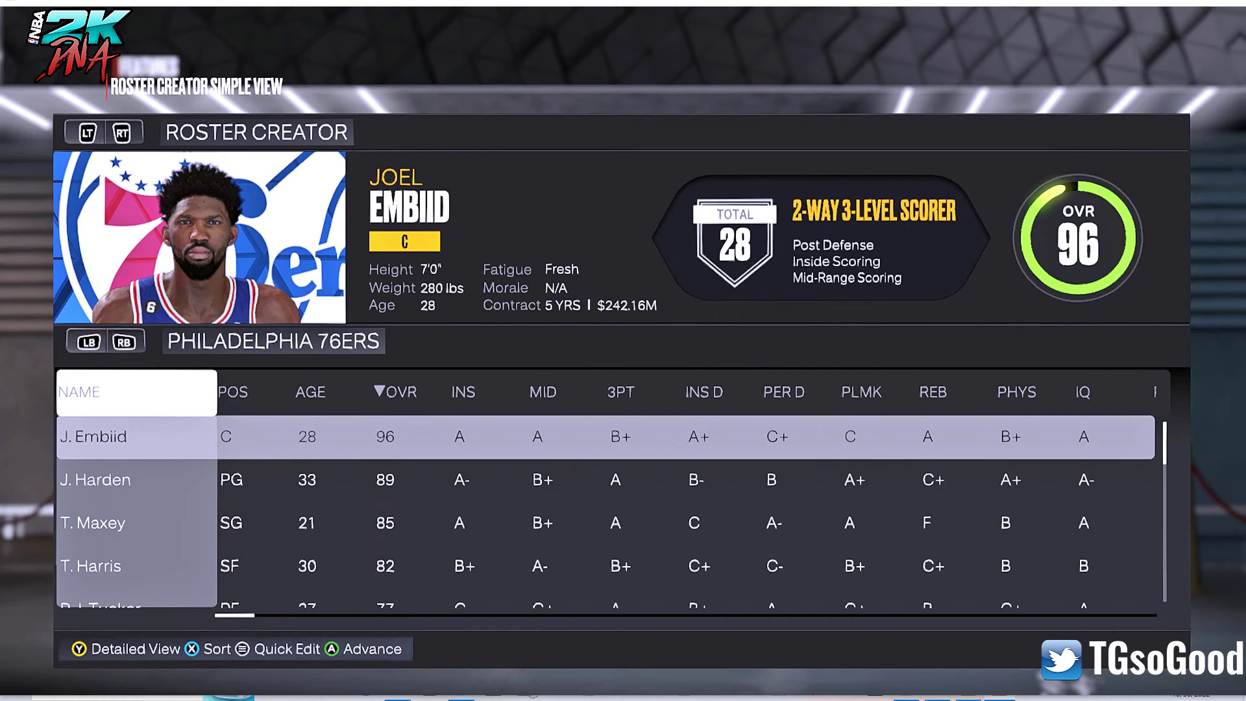
key(e)
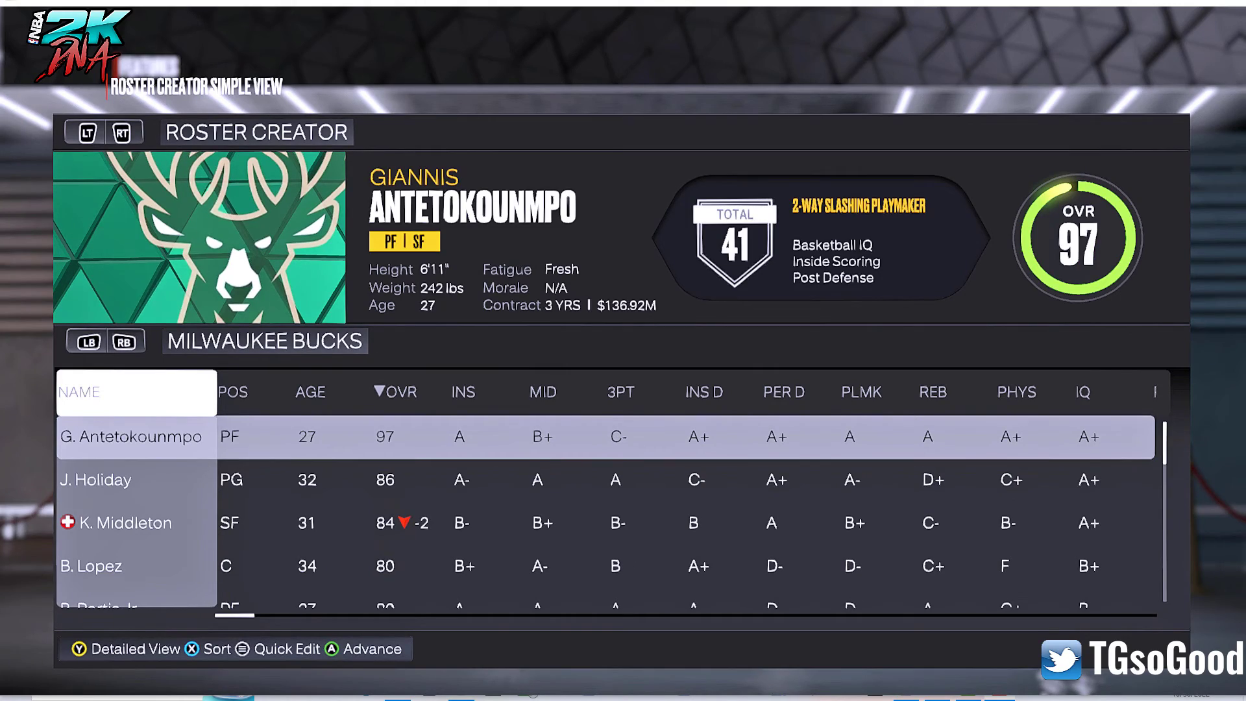
key(Return)
key(Down)
key(Down)
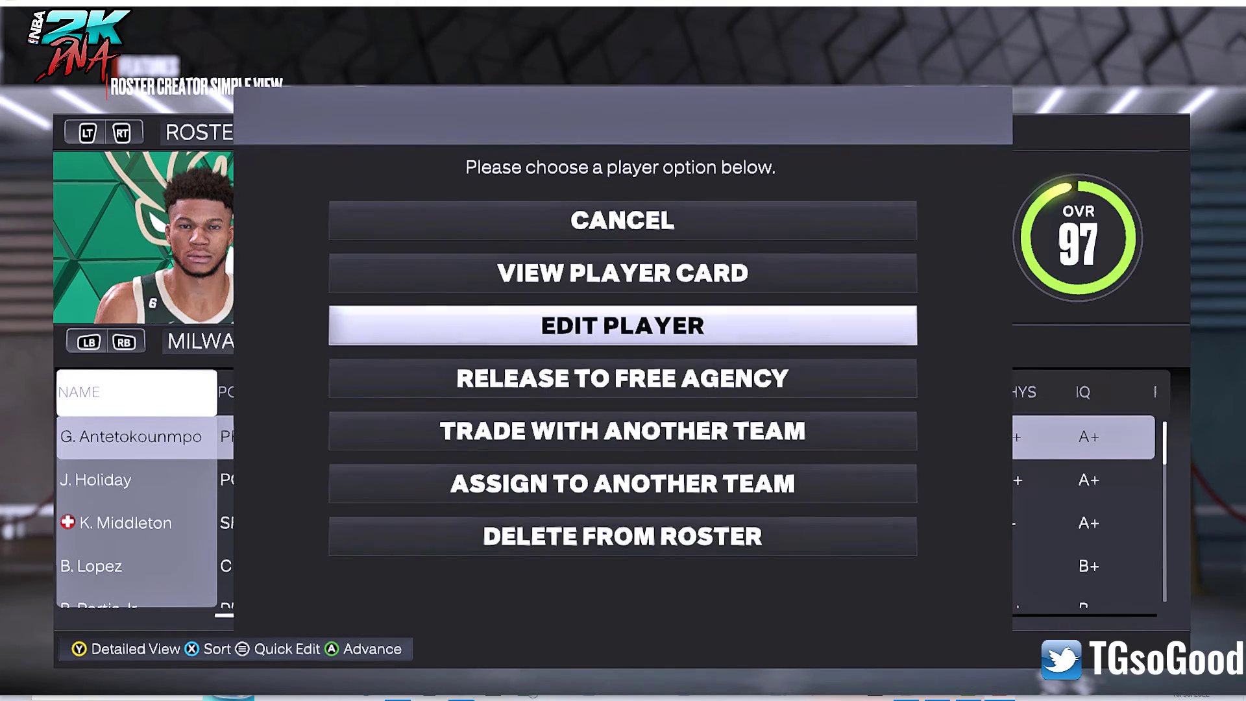
Step: Import Joel Embiid's appearance and attributes into Antetokounmpo's slot and keep the changes
key(Return)
key(Down)
key(Down)
key(Down)
key(Down)
key(Down)
key(Down)
key(Down)
key(Down)
key(Down)
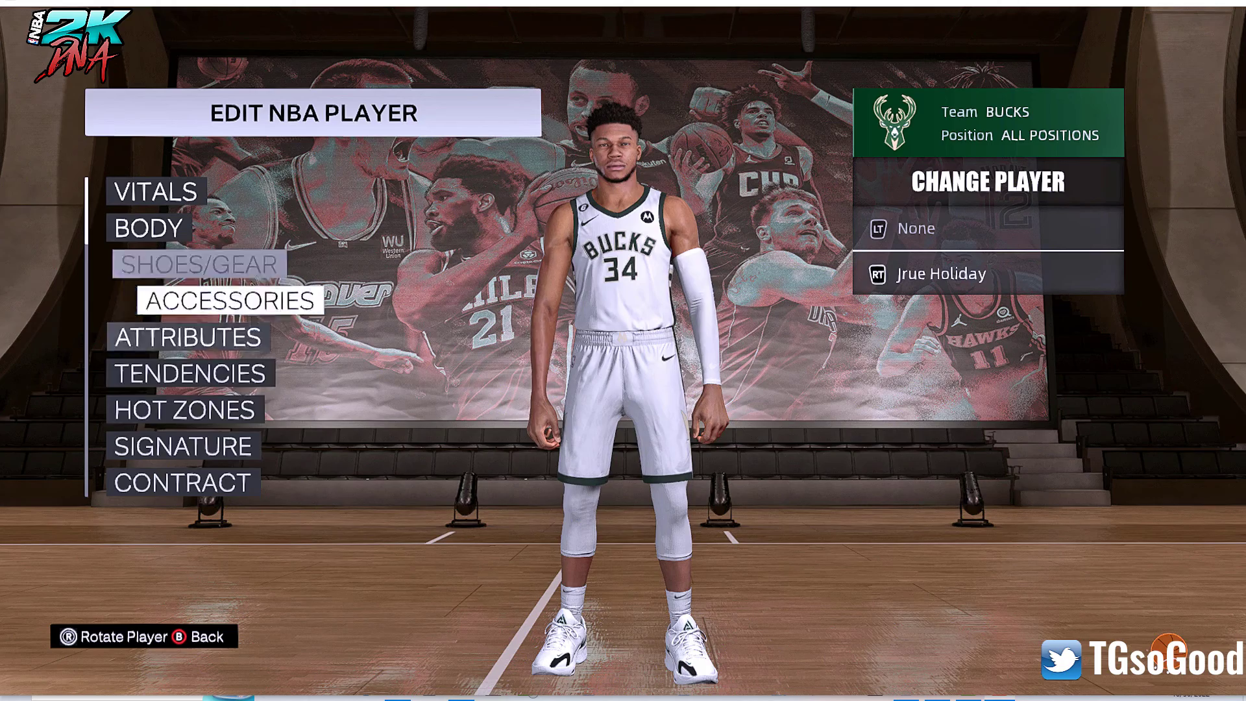
key(Down)
key(Down)
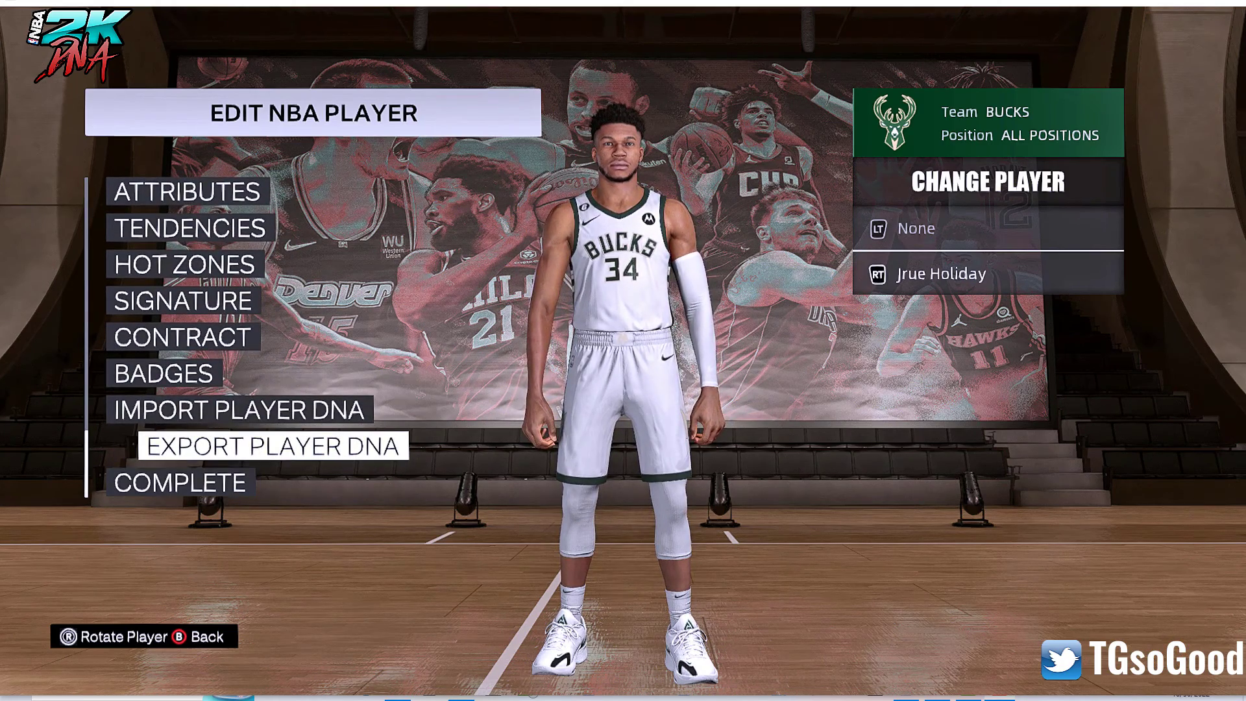
key(Up)
key(Return)
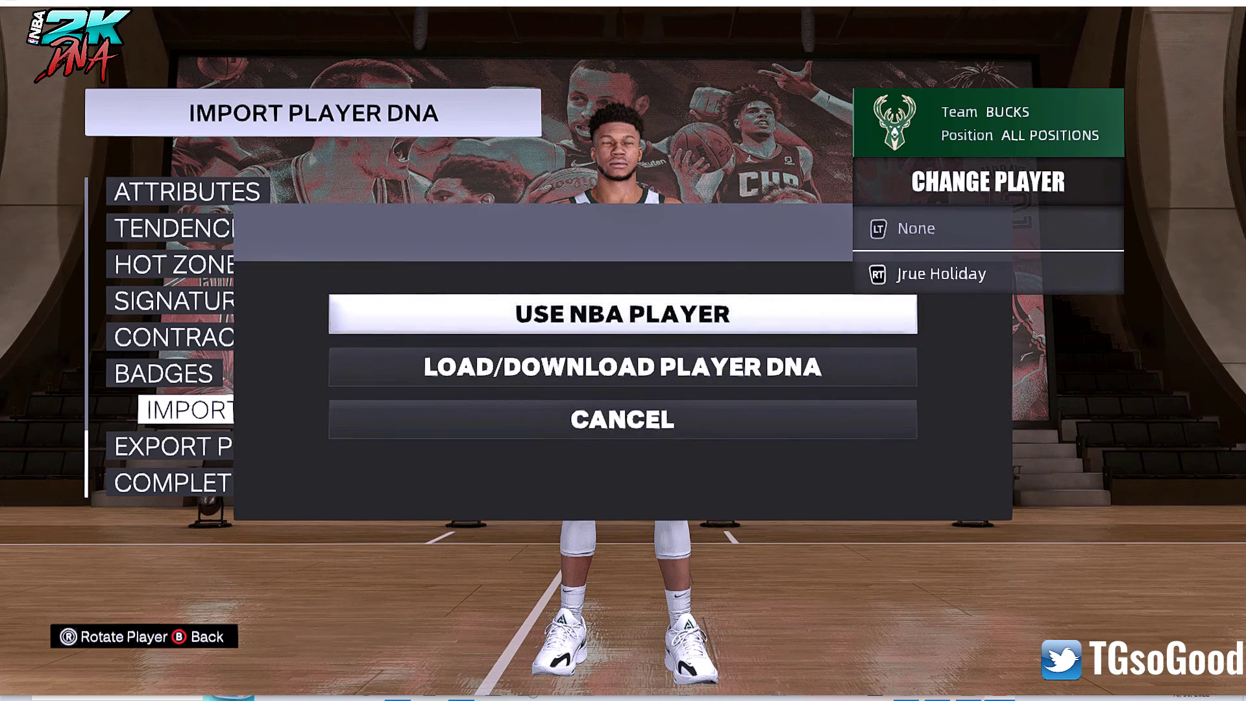
key(Return)
key(Return)
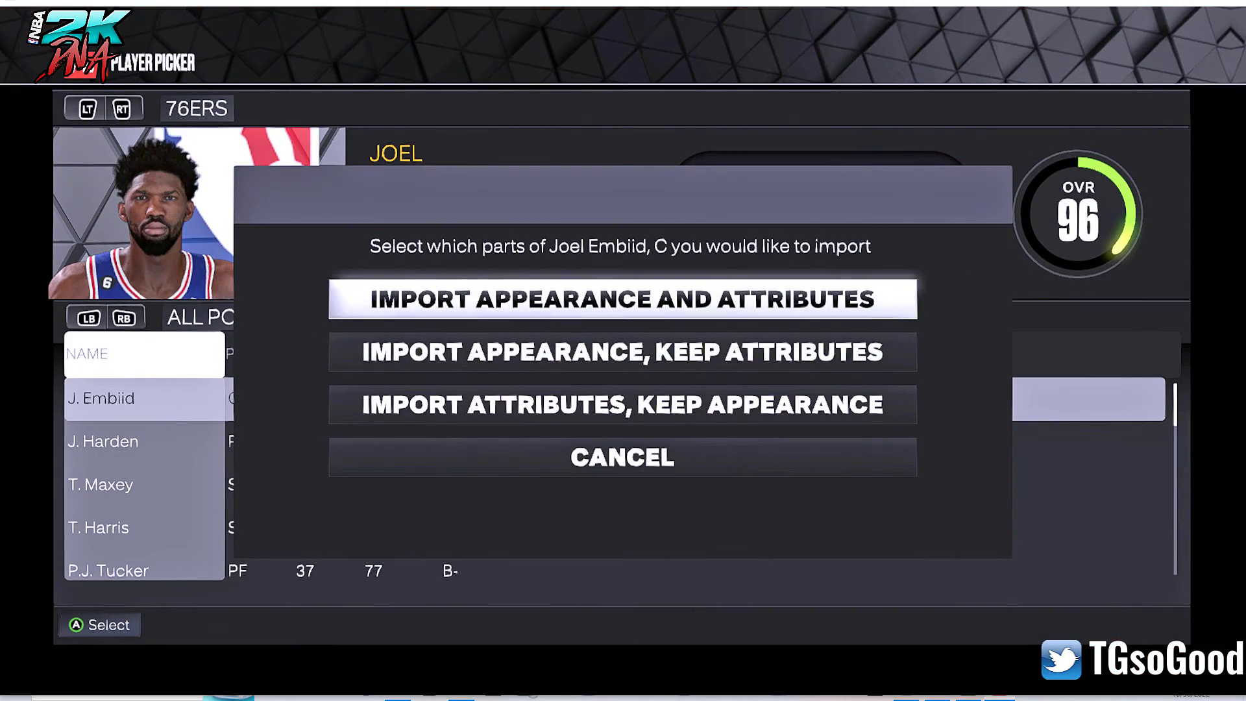
key(Escape)
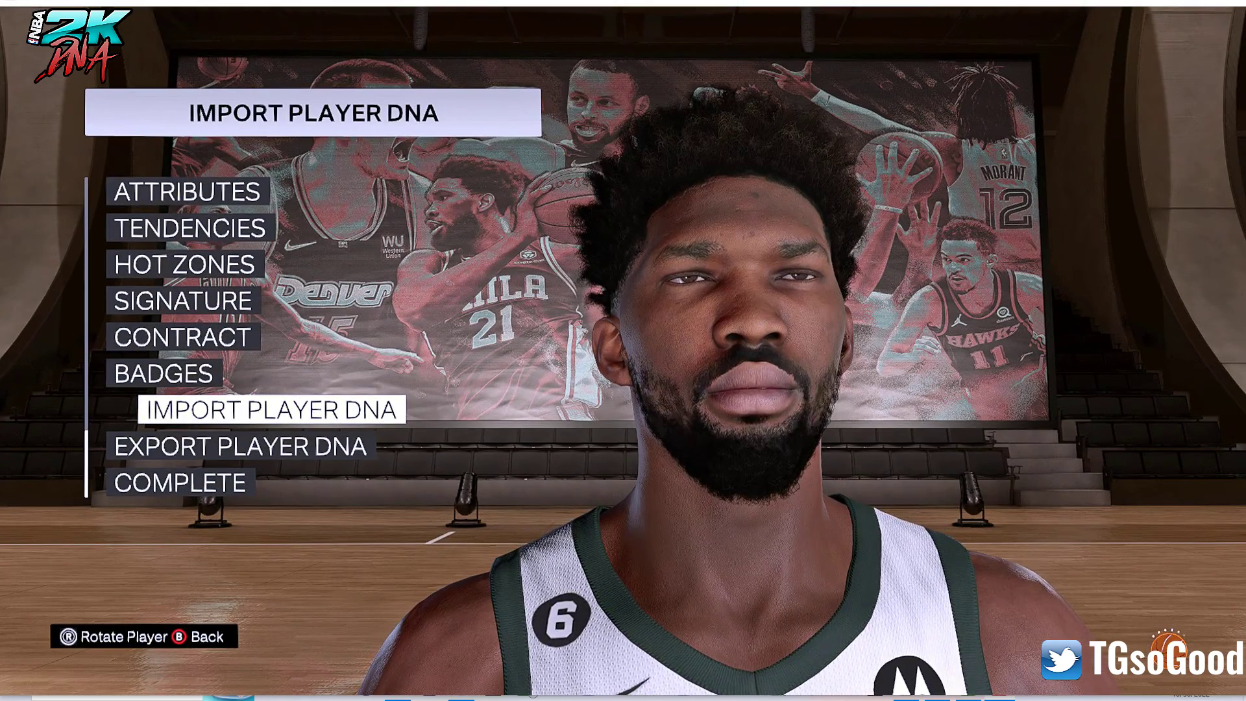
key(Escape)
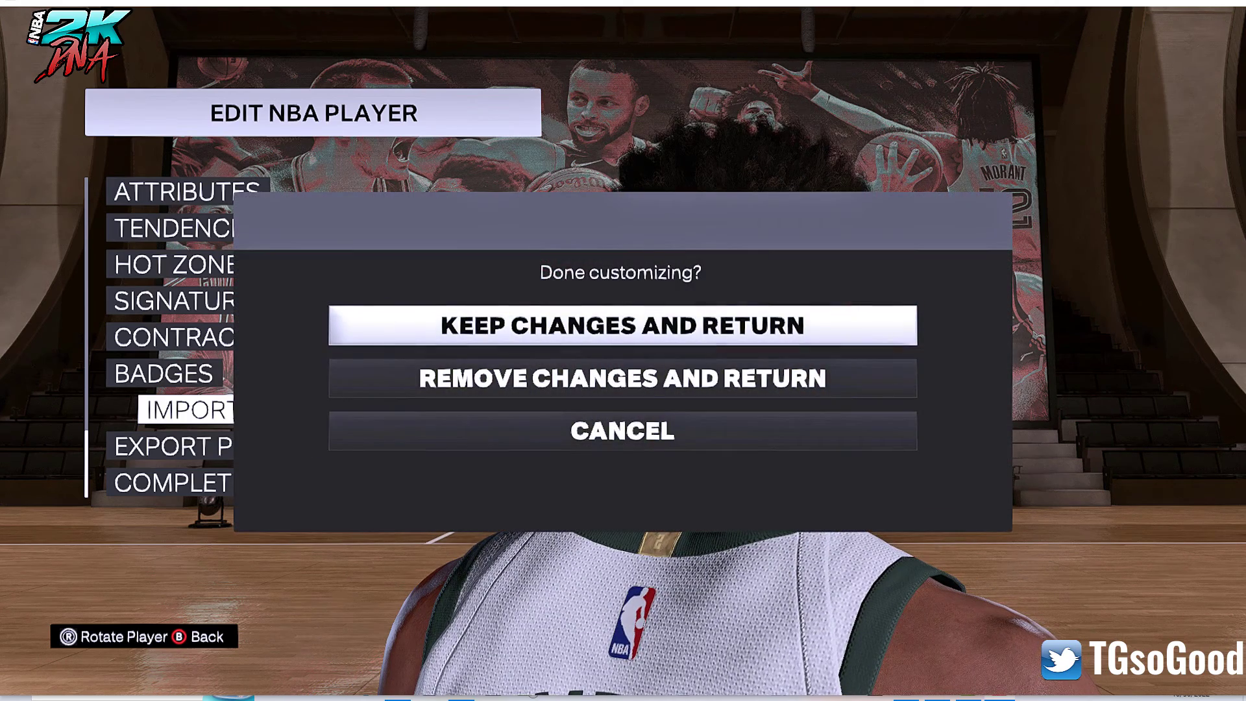
key(Return)
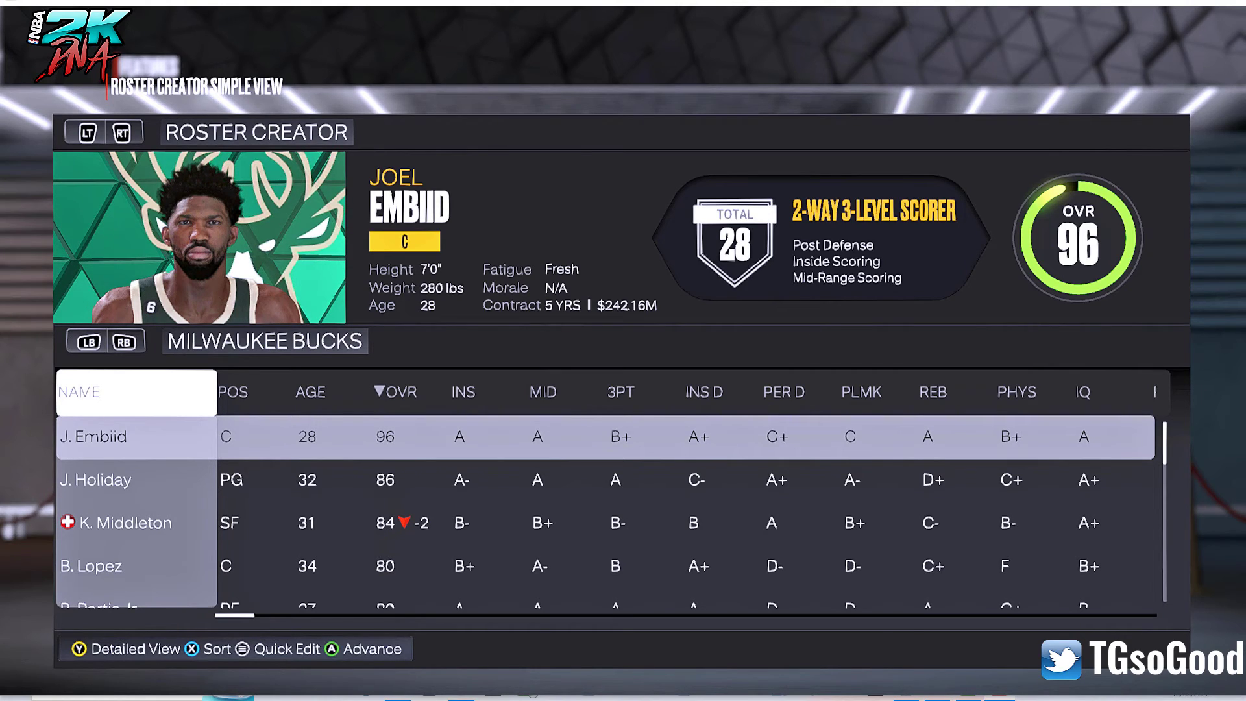
key(alt+Tab)
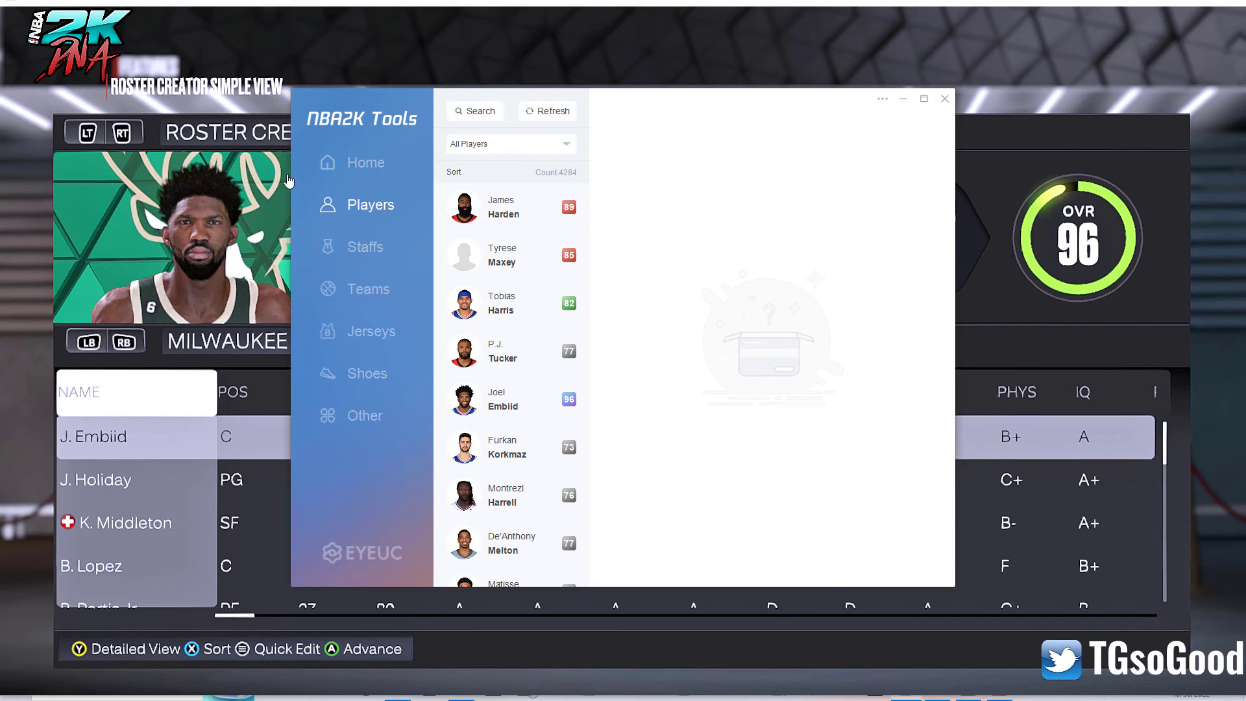
Step: Filter to the Philadelphia 76ers and copy all of Joel Embiid's player data to the clipboard
click(349, 167)
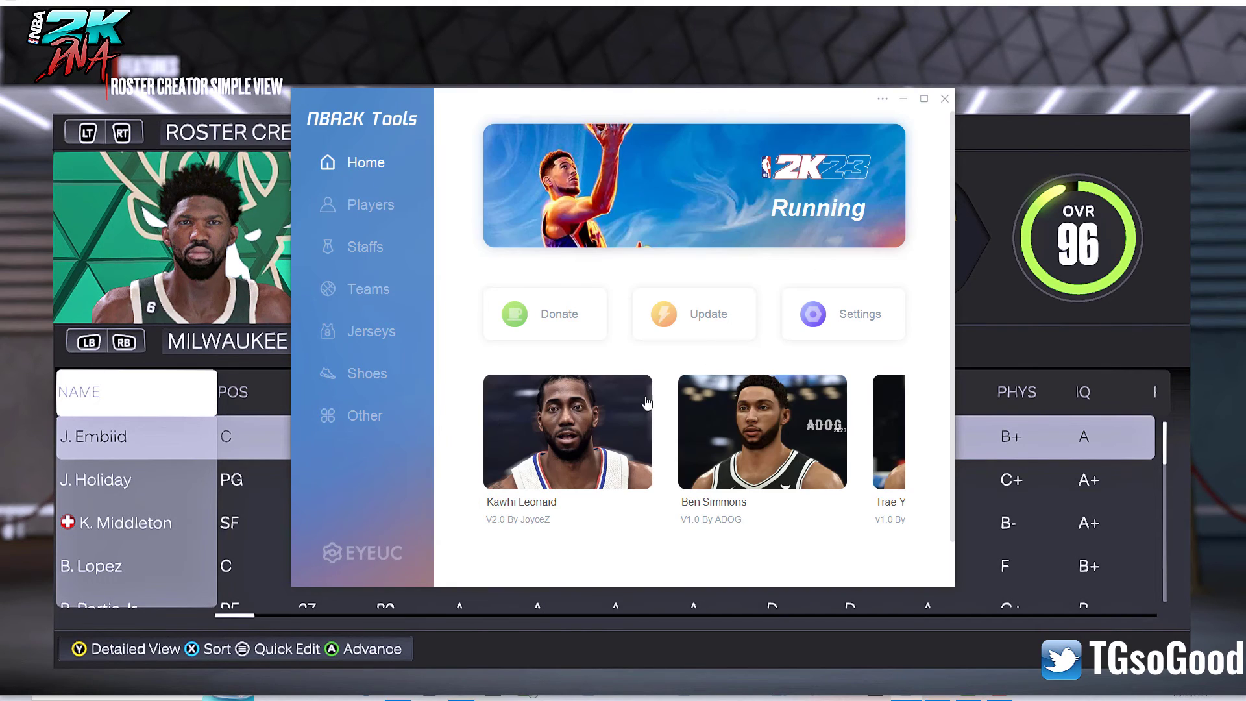
click(370, 208)
click(507, 148)
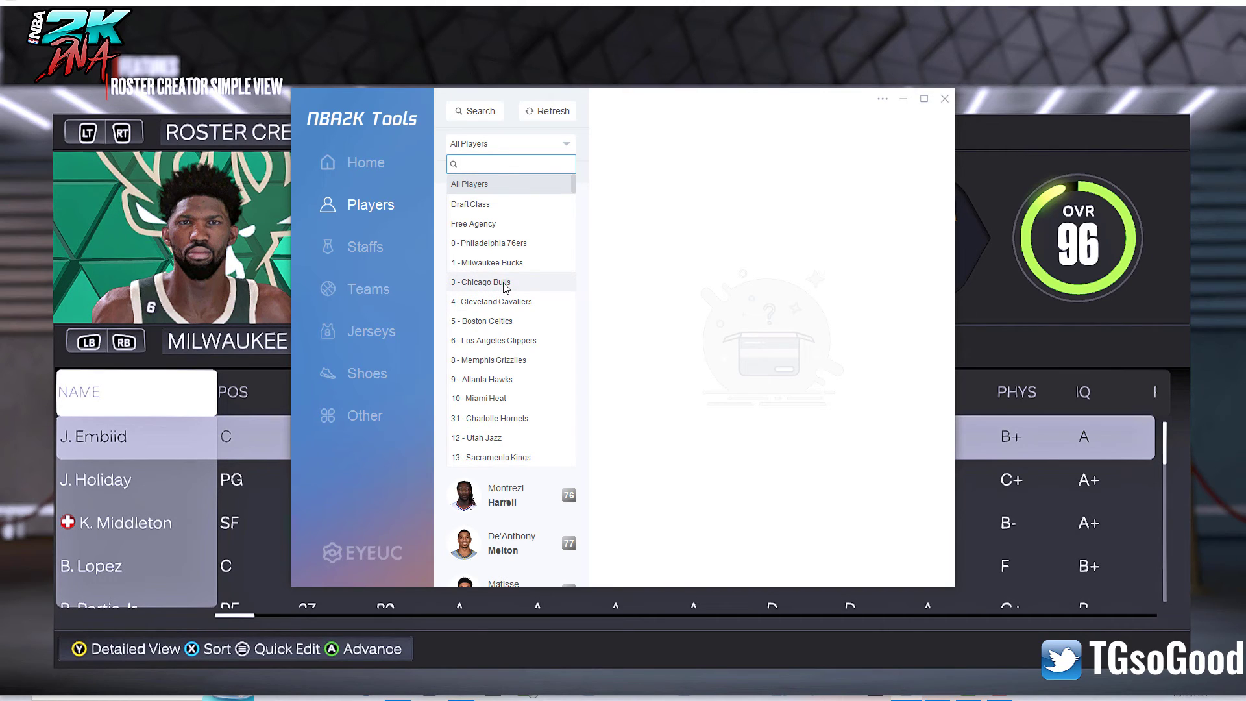
click(501, 246)
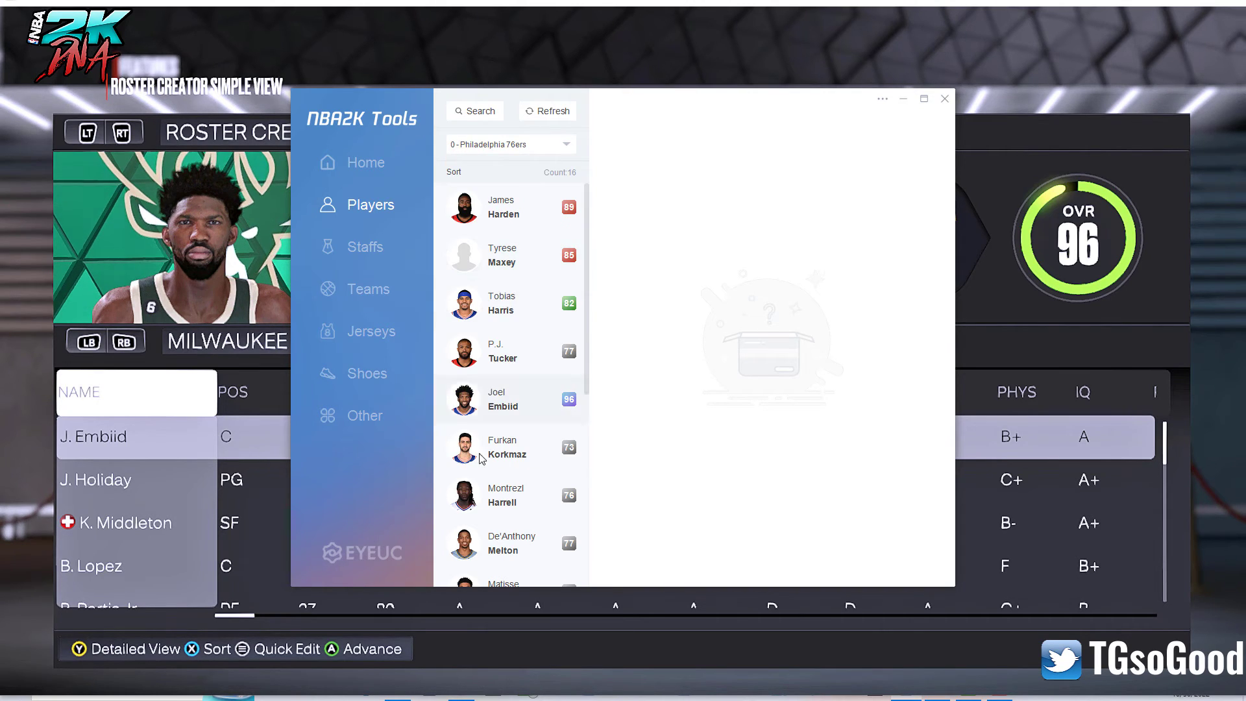
click(512, 406)
click(786, 464)
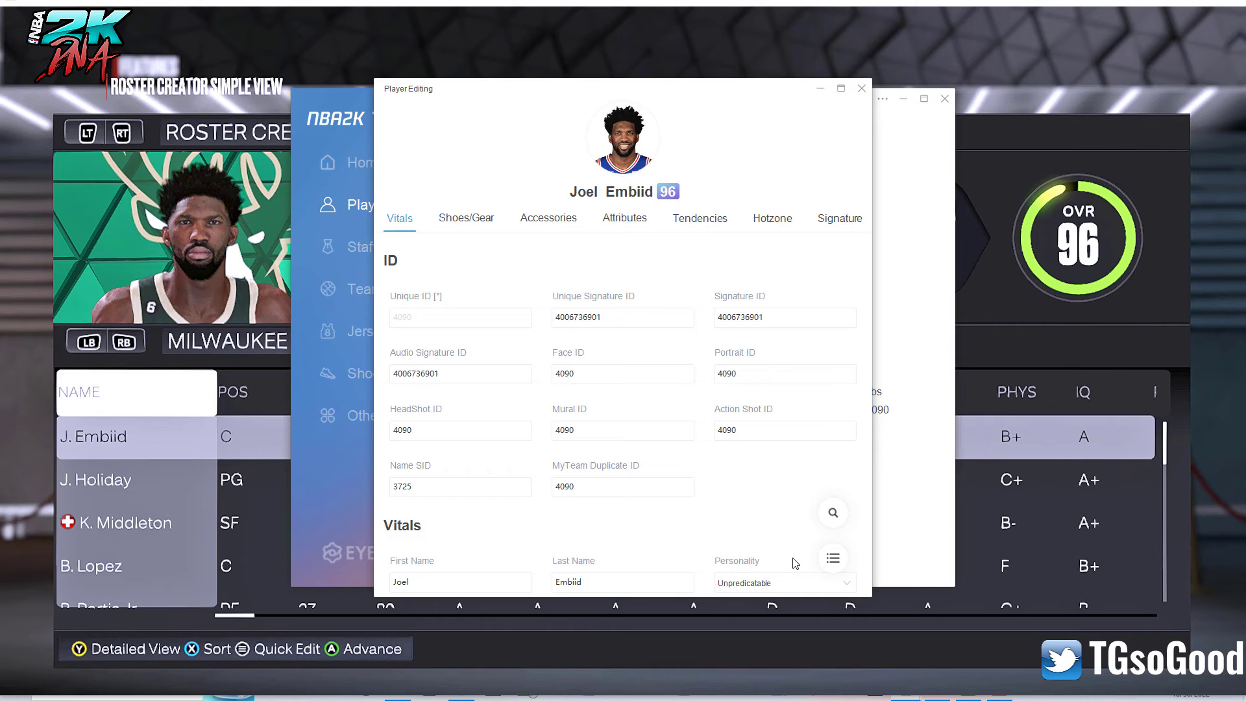
click(834, 558)
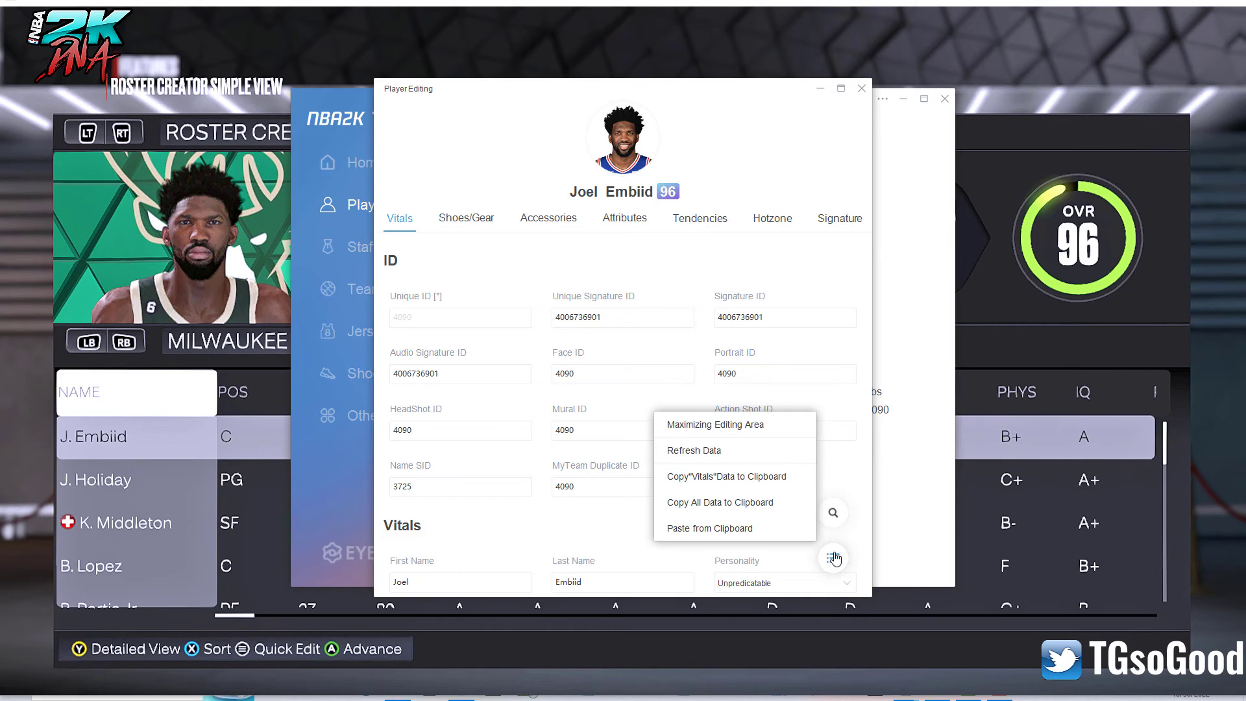
click(724, 506)
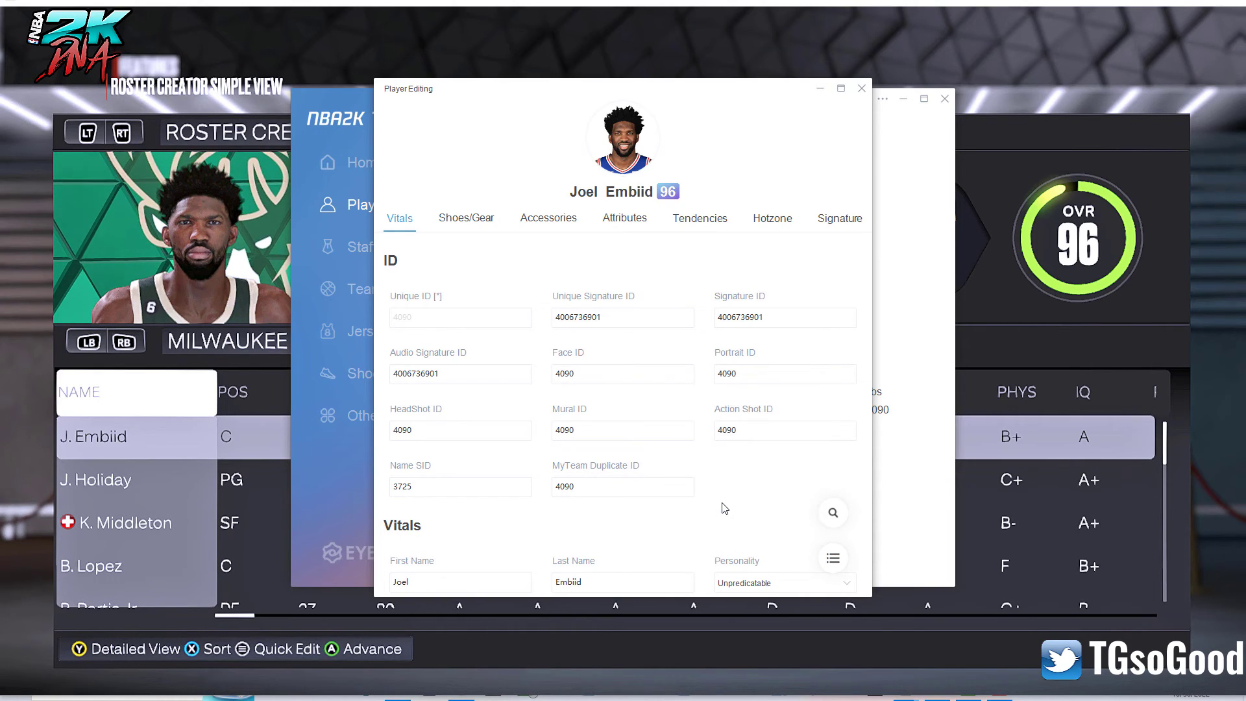
click(835, 562)
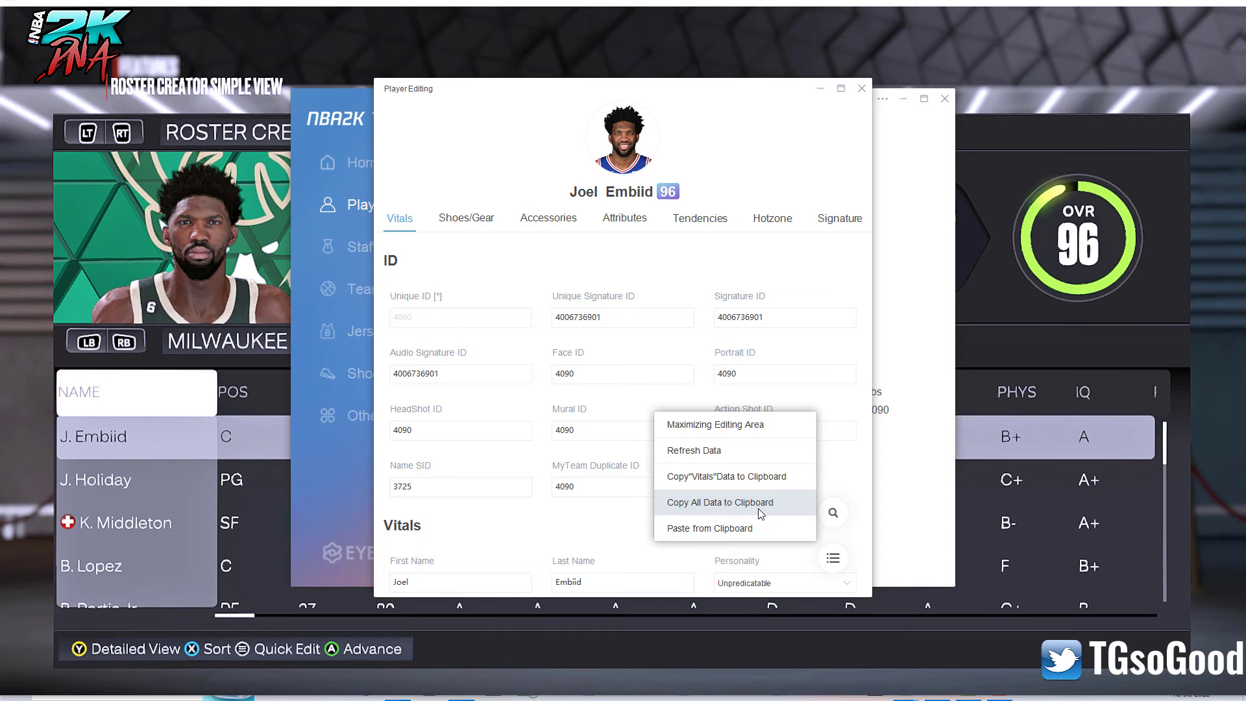
click(860, 88)
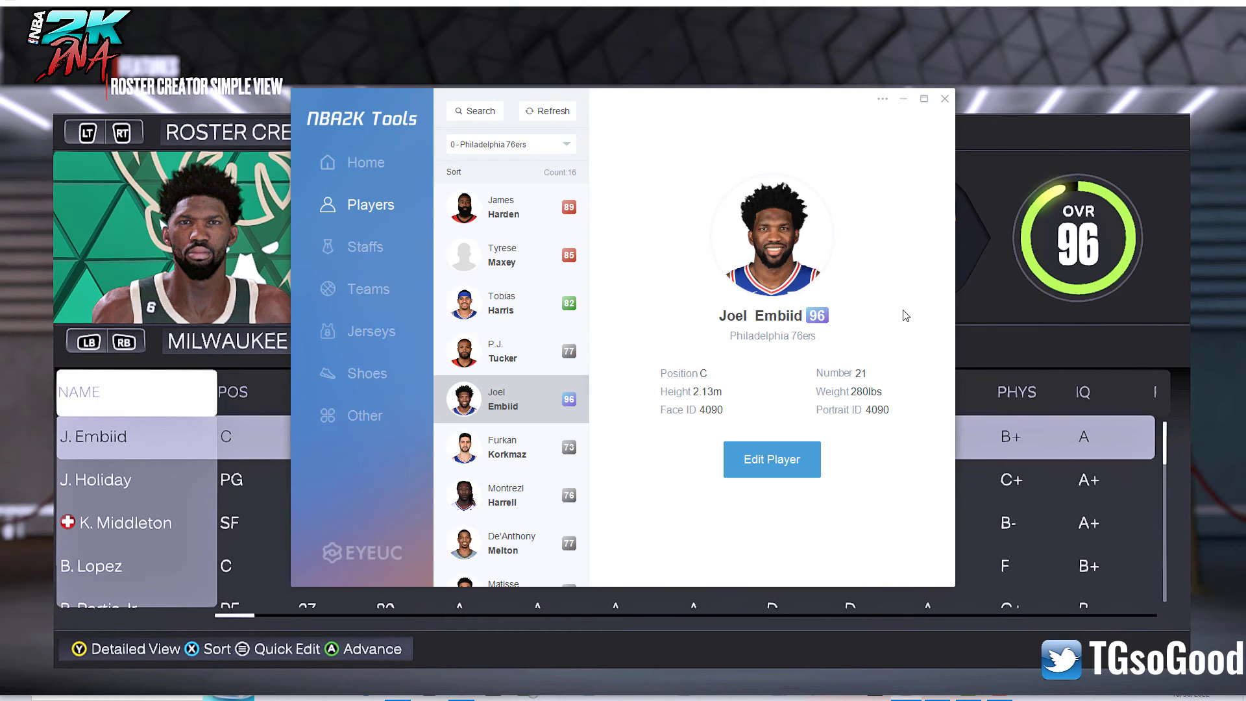
Step: Filter the list to 3 - Chicago Bulls and select Nikola Vucevic
click(529, 145)
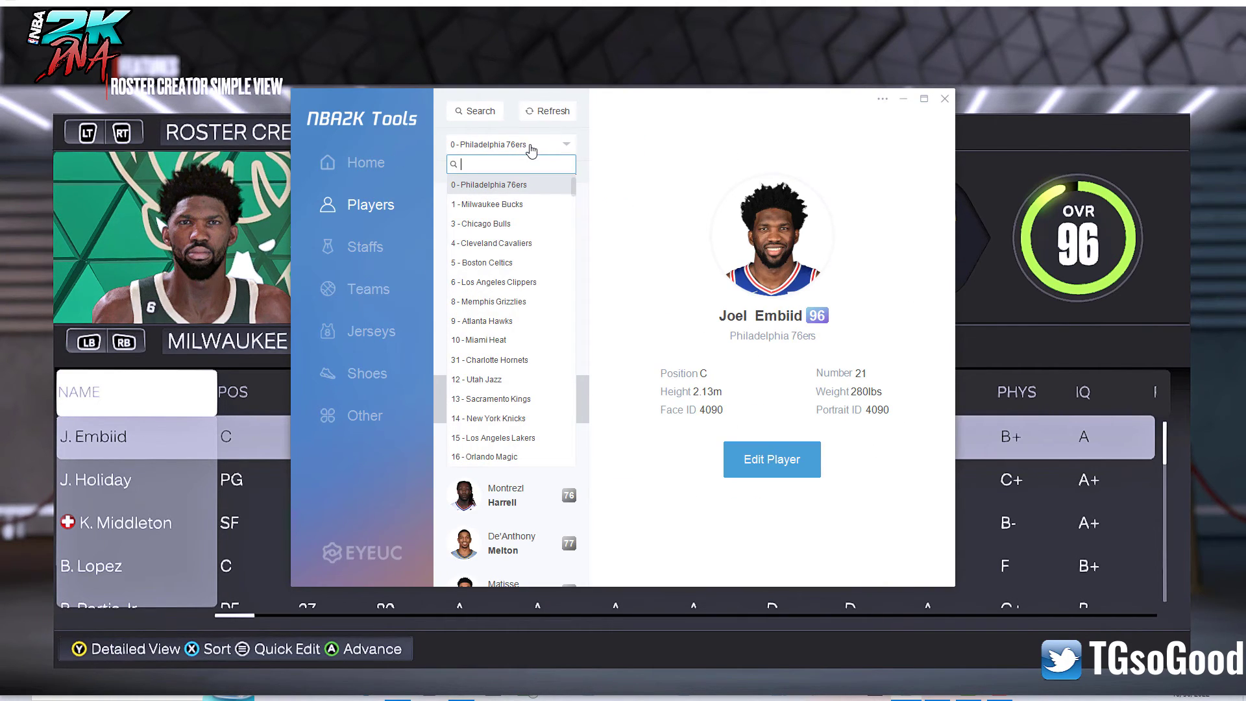
click(522, 229)
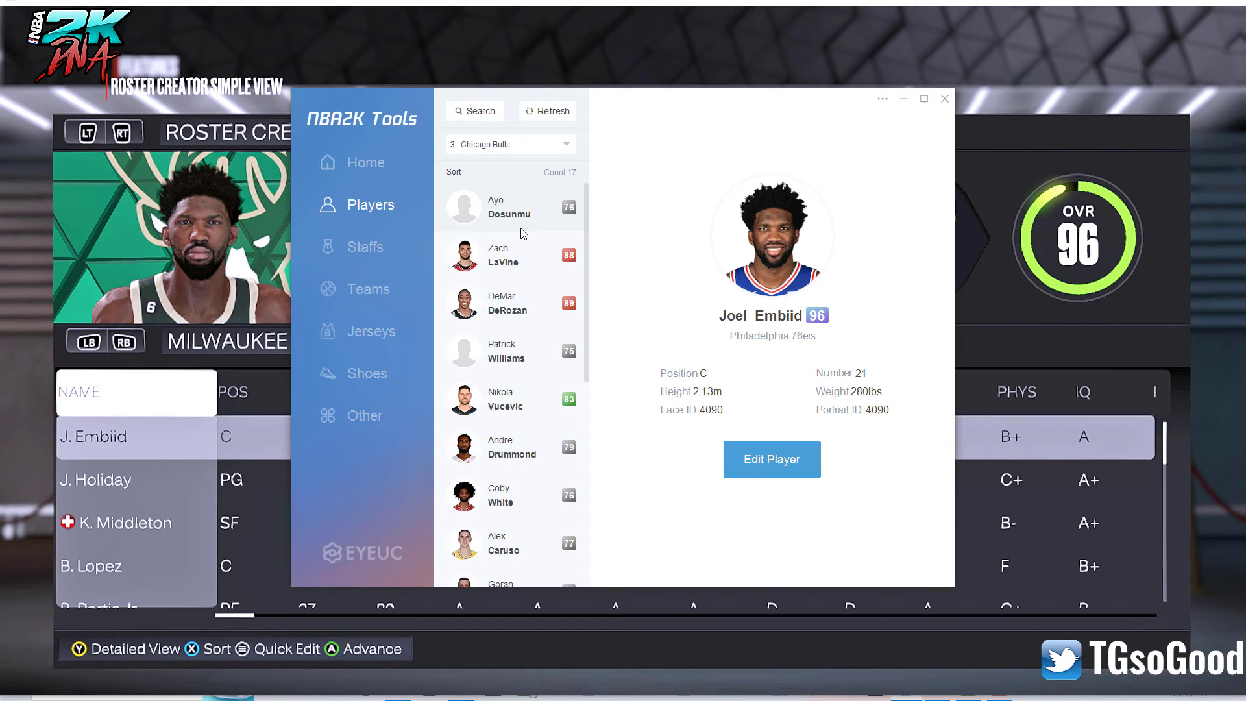
click(518, 406)
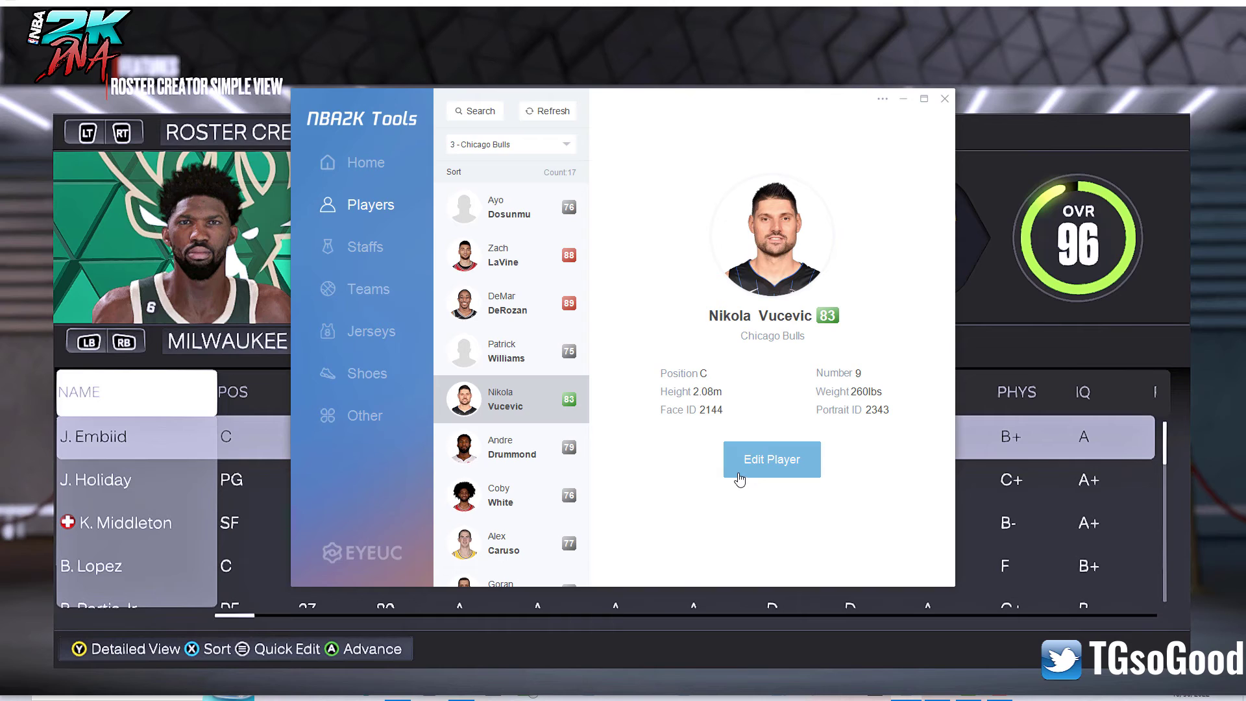
Step: Paste Embiid's copied data over Nikola Vucevic in his player editor
click(755, 461)
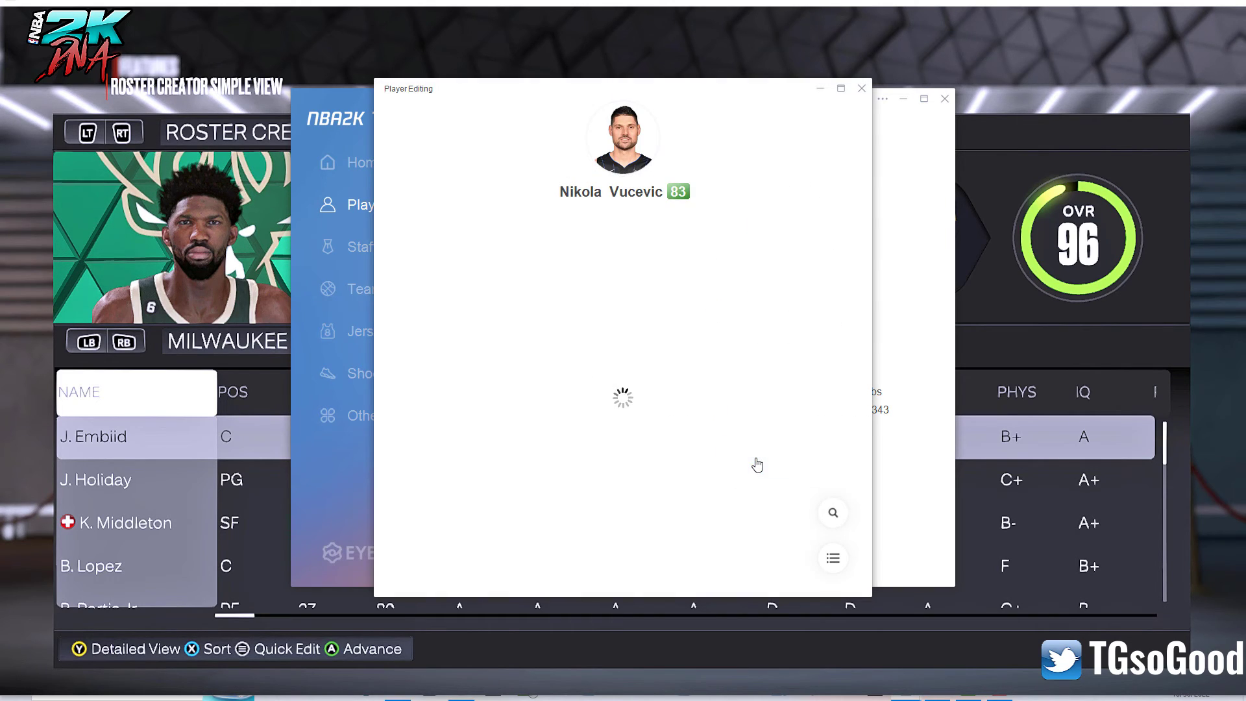
click(834, 558)
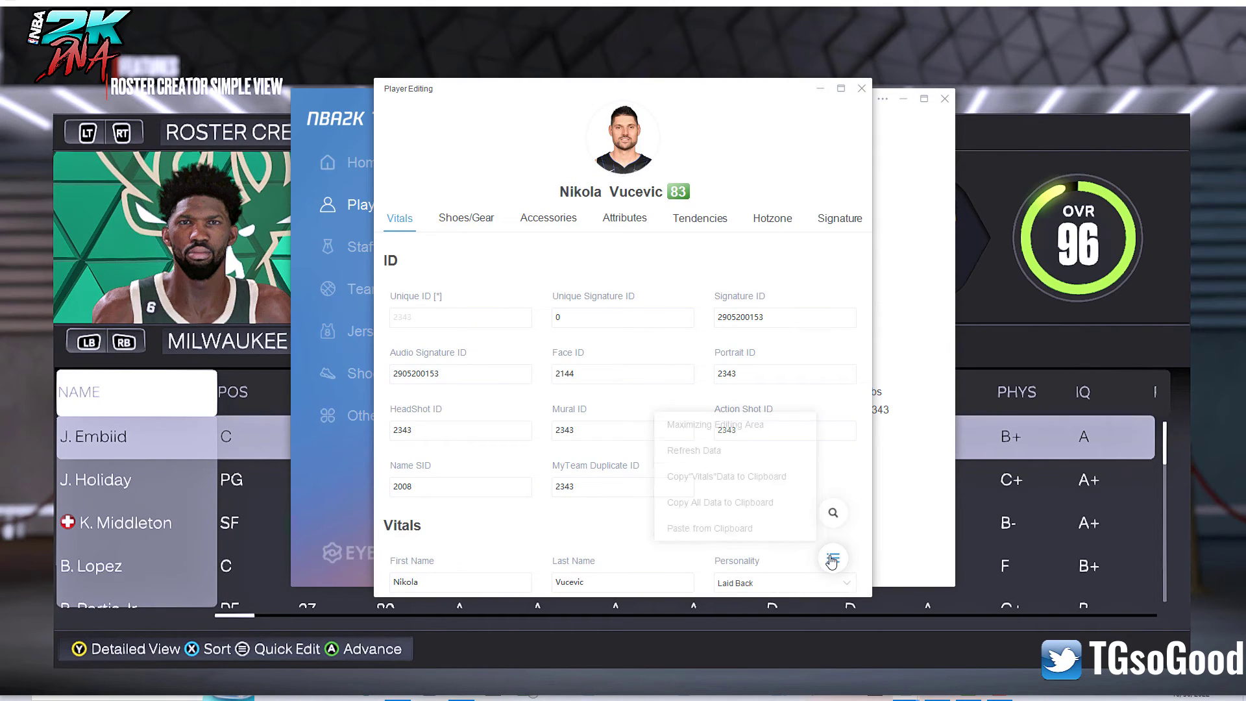
click(727, 535)
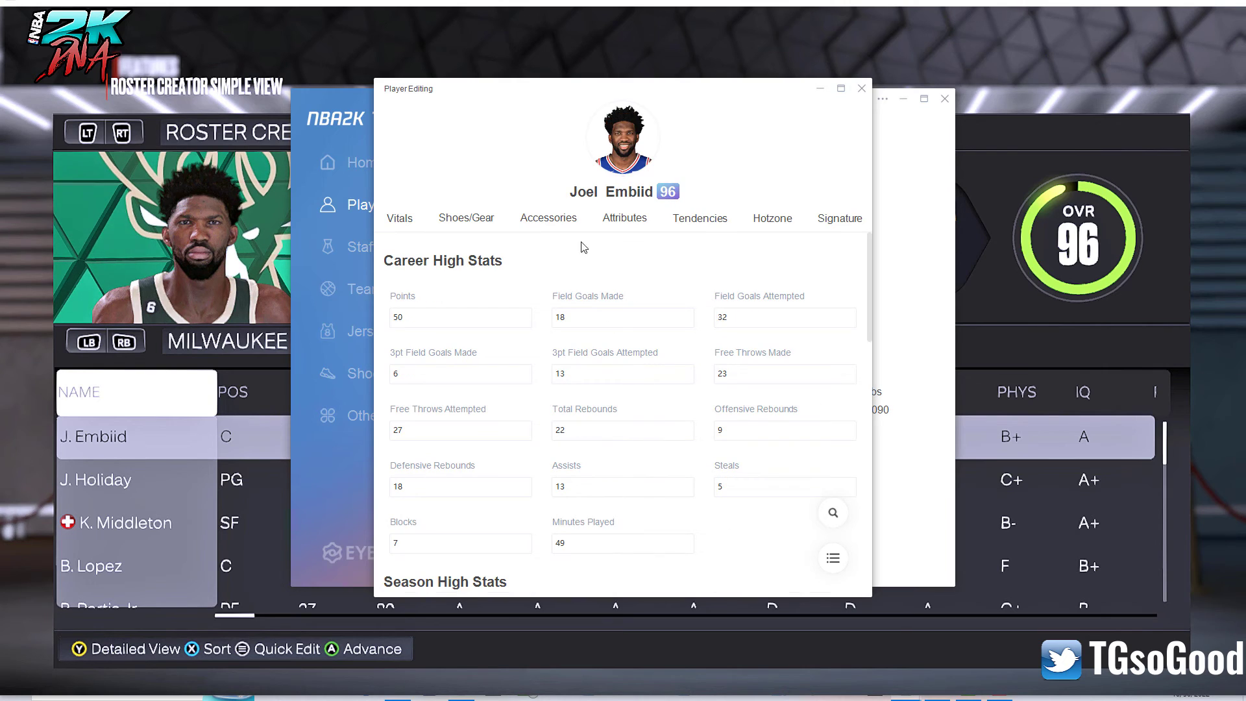
scroll(486, 512, down, 15)
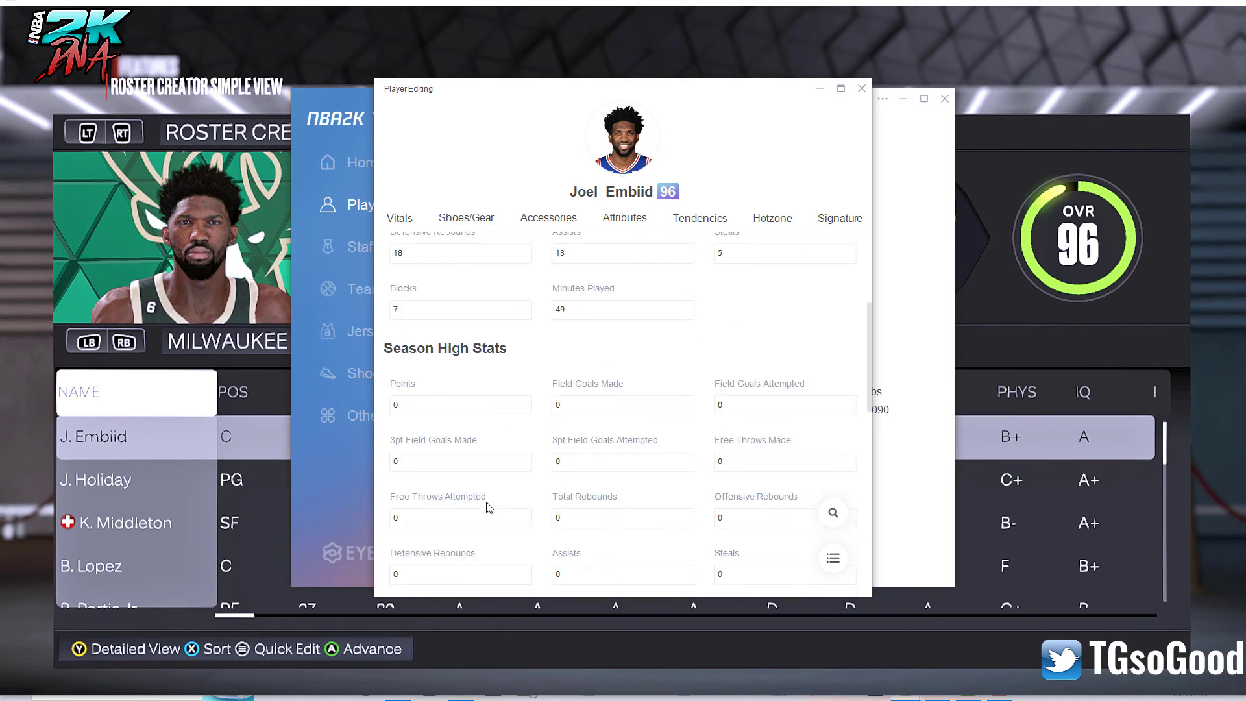
scroll(479, 521, up, 5)
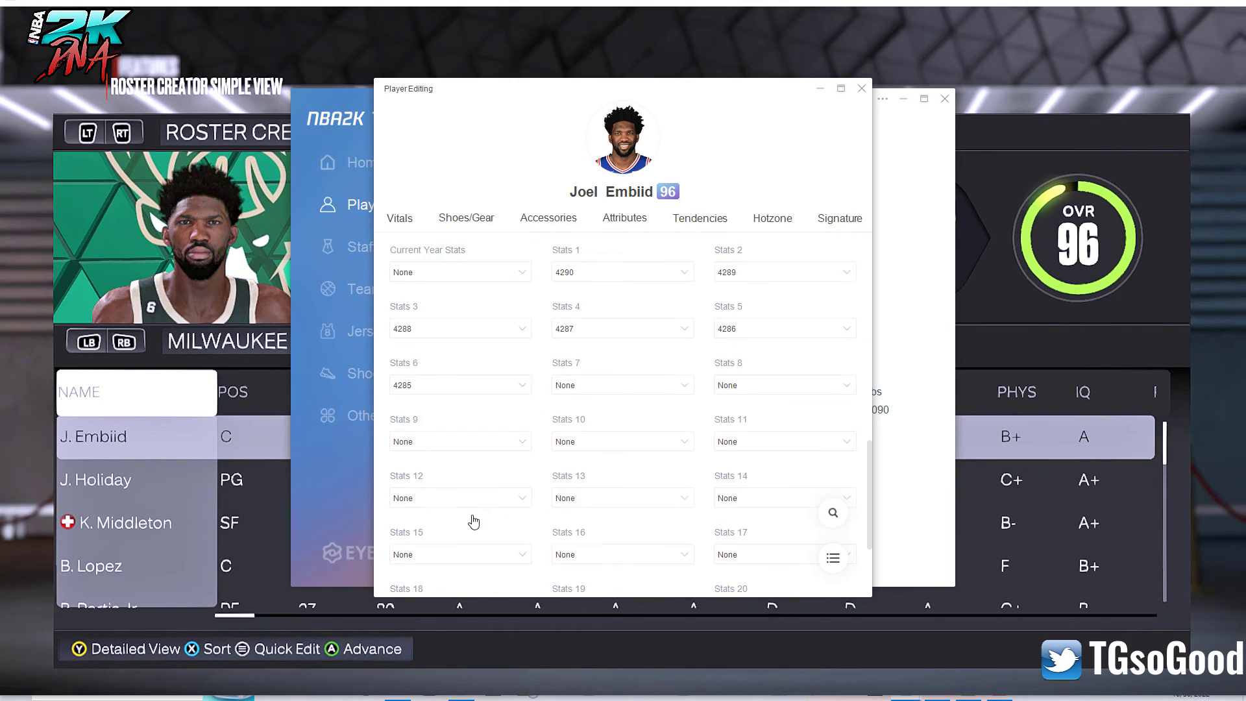
Step: Set Embiid's Current Team to Chicago Bulls under Vitals, then close the editor and return to the game
click(404, 219)
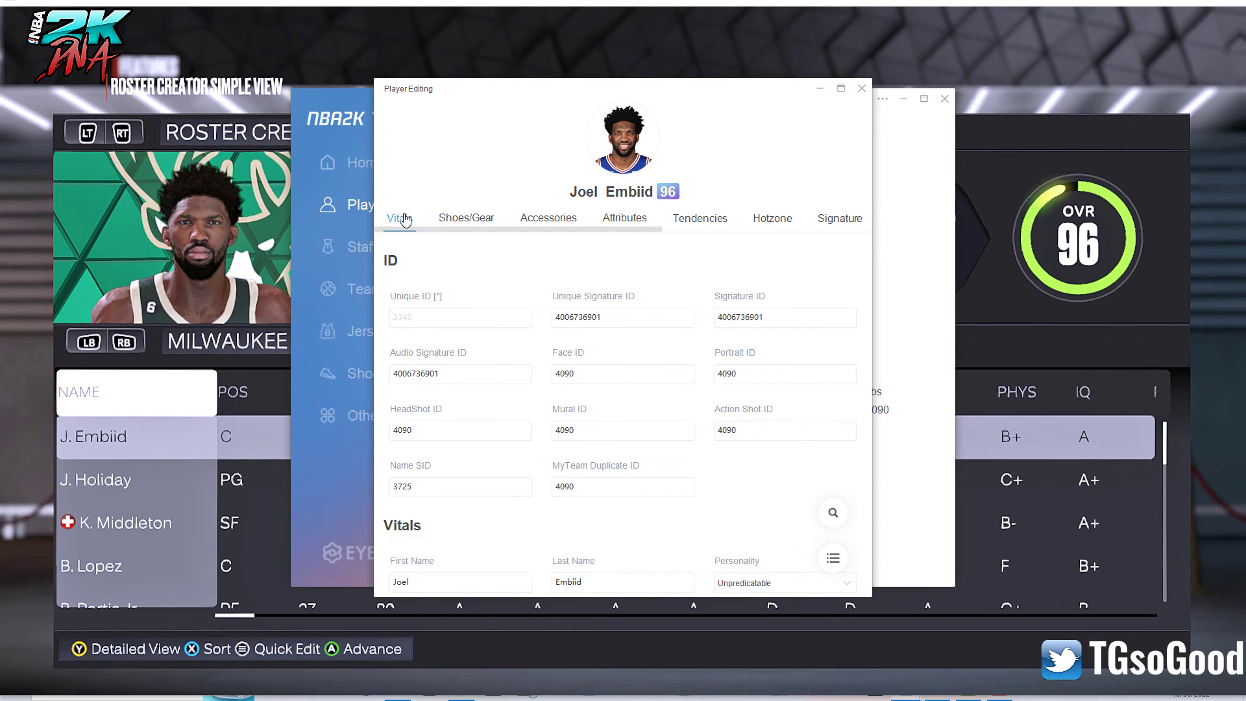
scroll(453, 480, down, 5)
scroll(452, 500, down, 8)
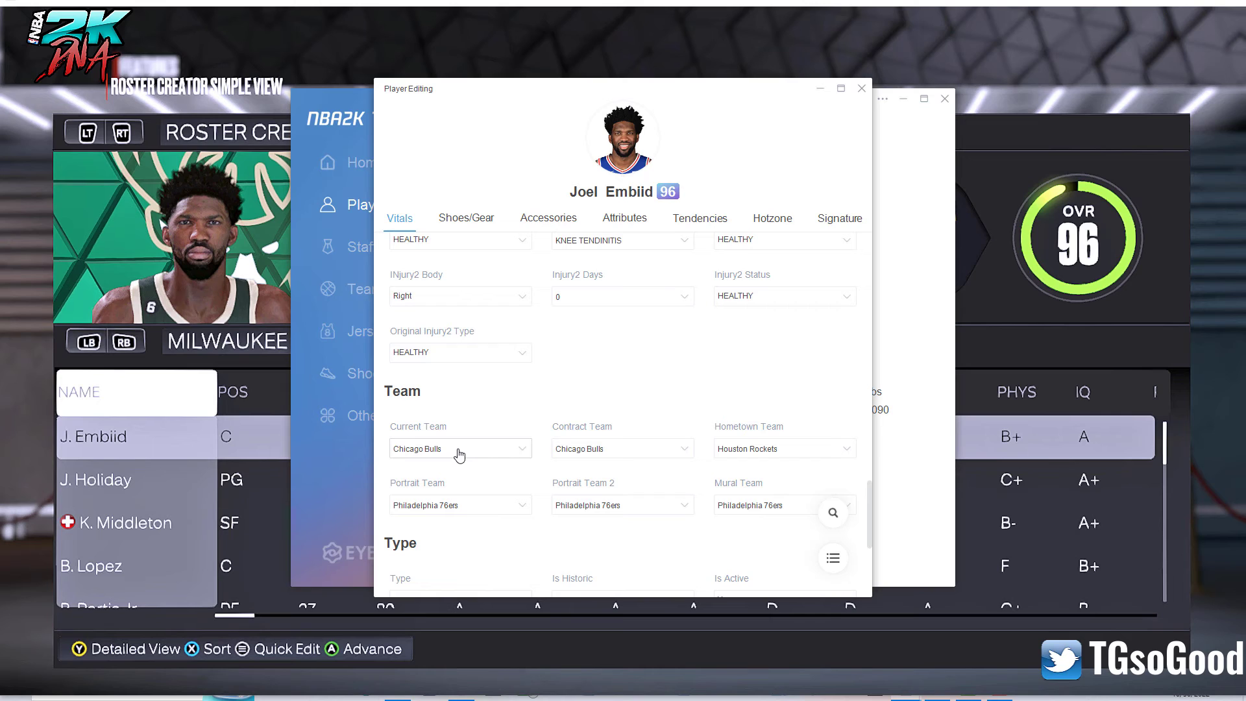
click(862, 91)
click(863, 41)
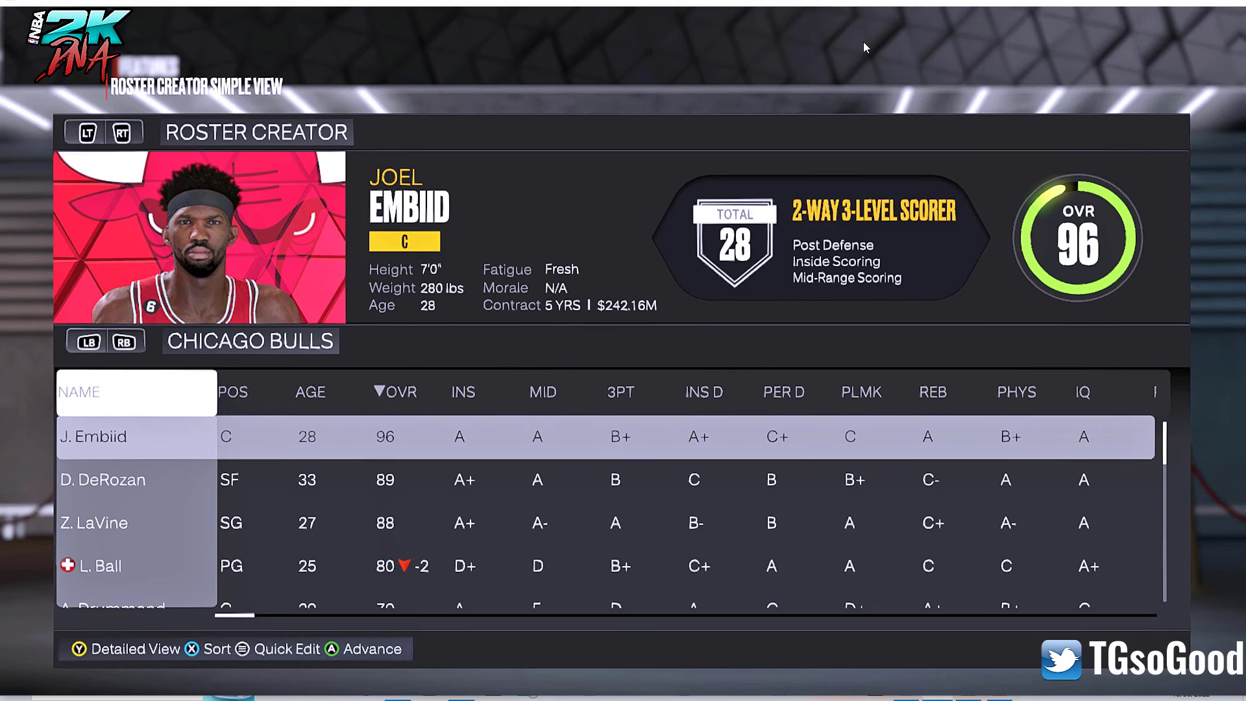
key(Return)
key(Down)
key(Down)
key(Return)
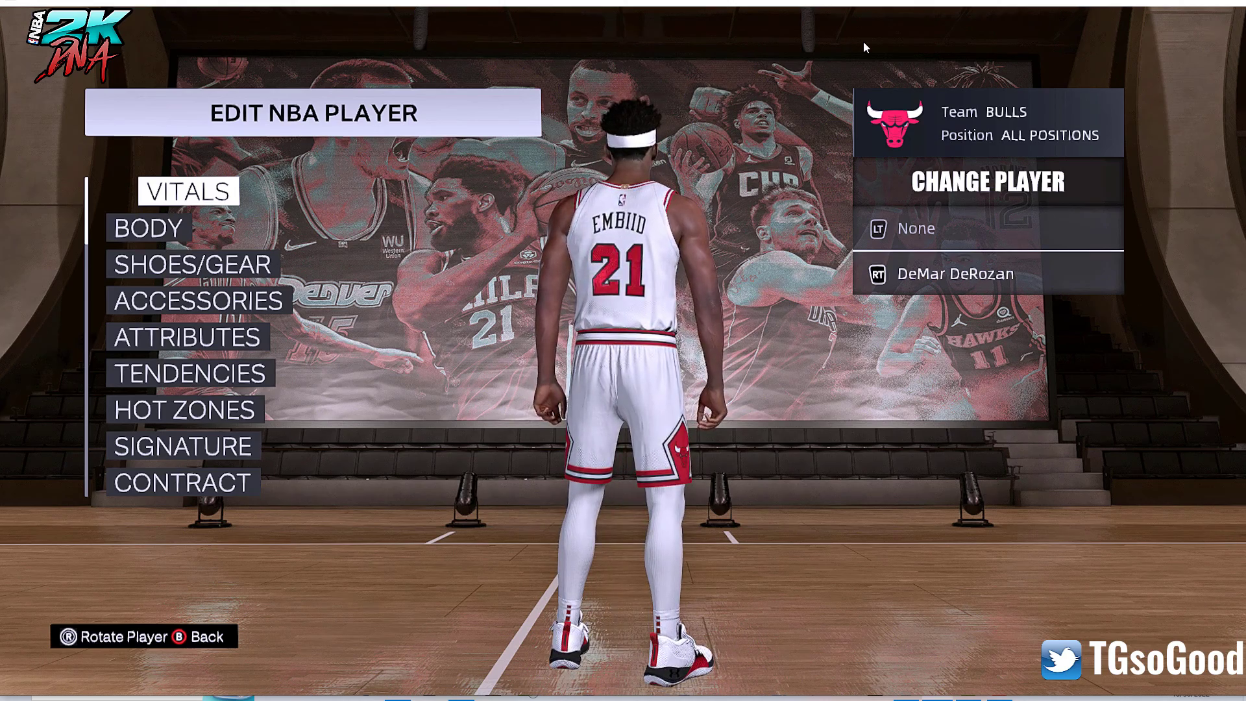
key(Down)
key(Down)
key(Down)
key(Return)
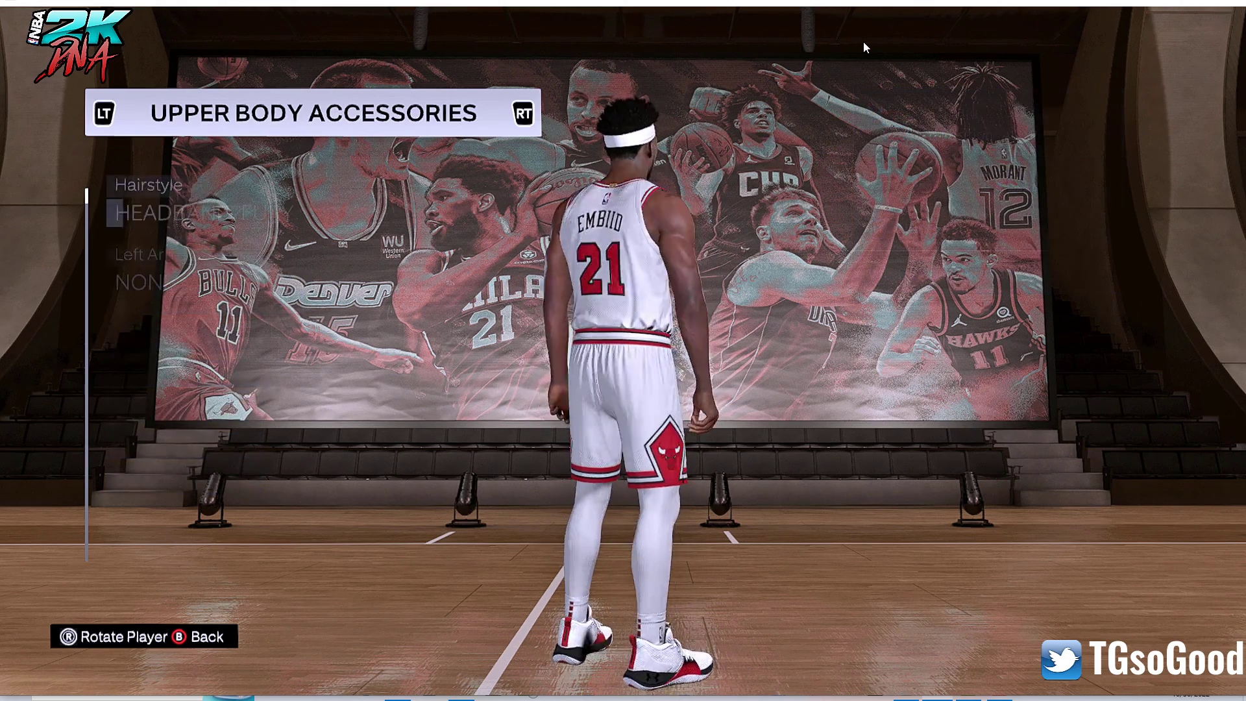
key(Left)
key(Left)
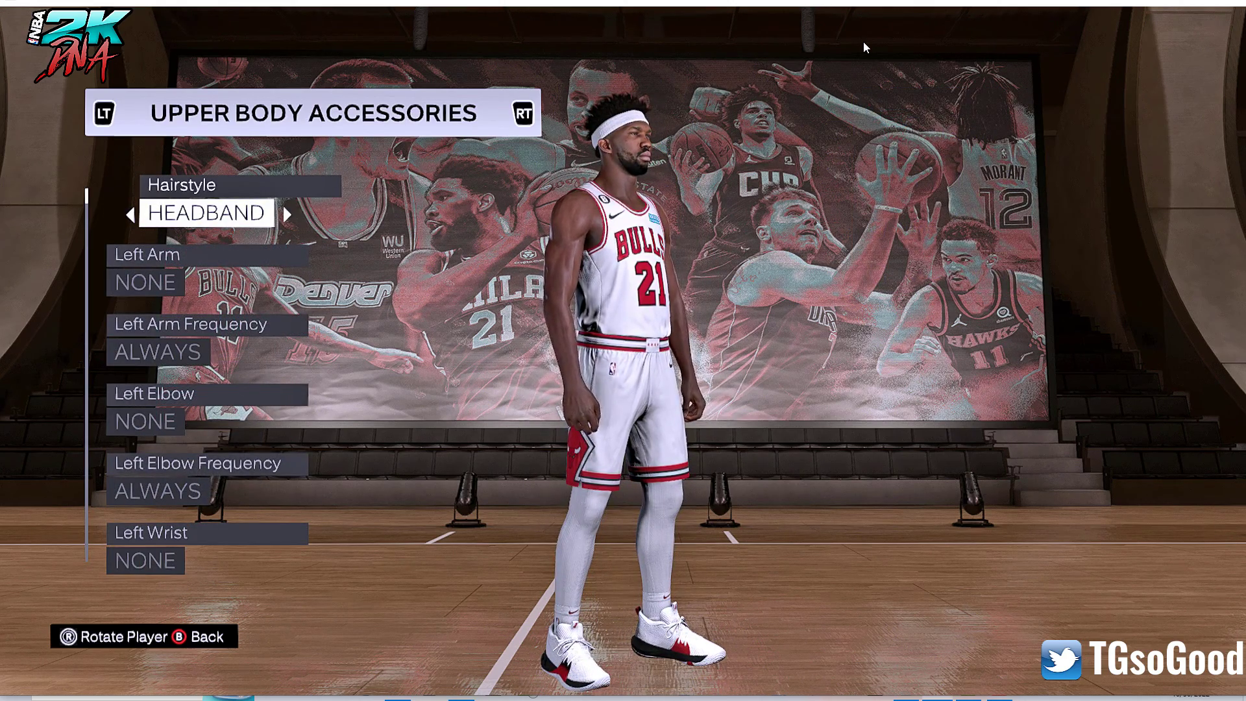
key(Right)
key(Right)
key(Left)
key(Right)
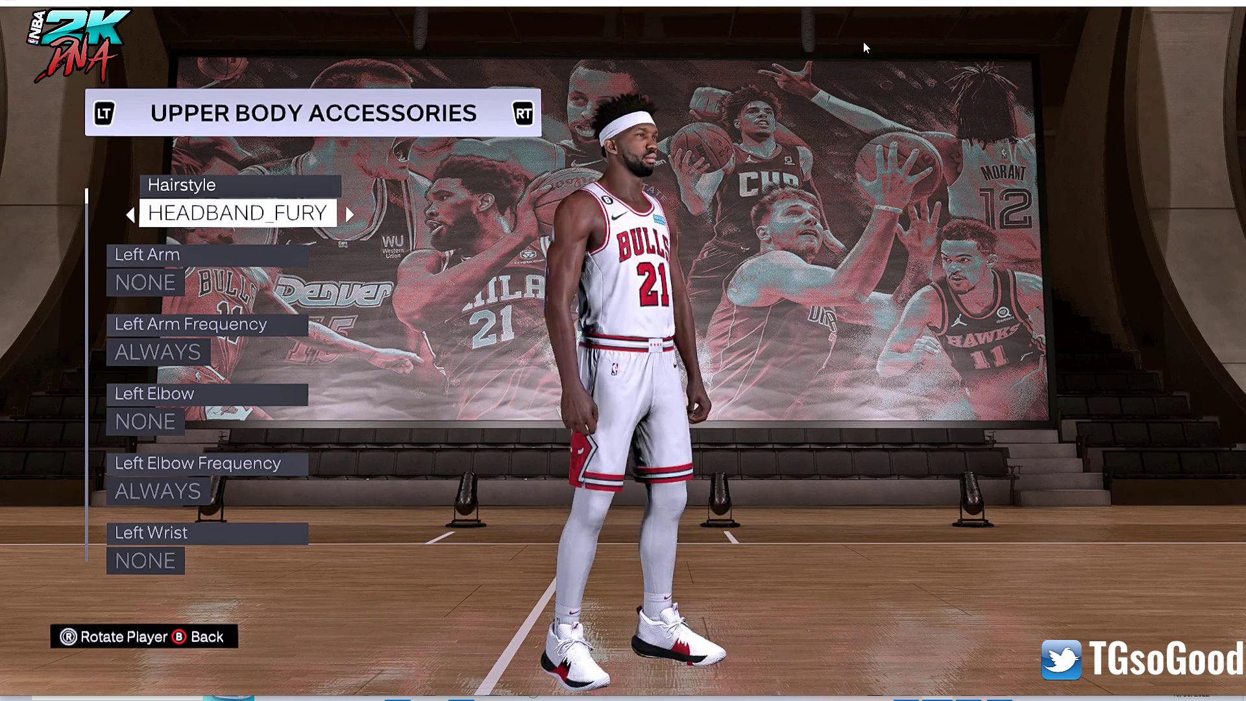
key(Escape)
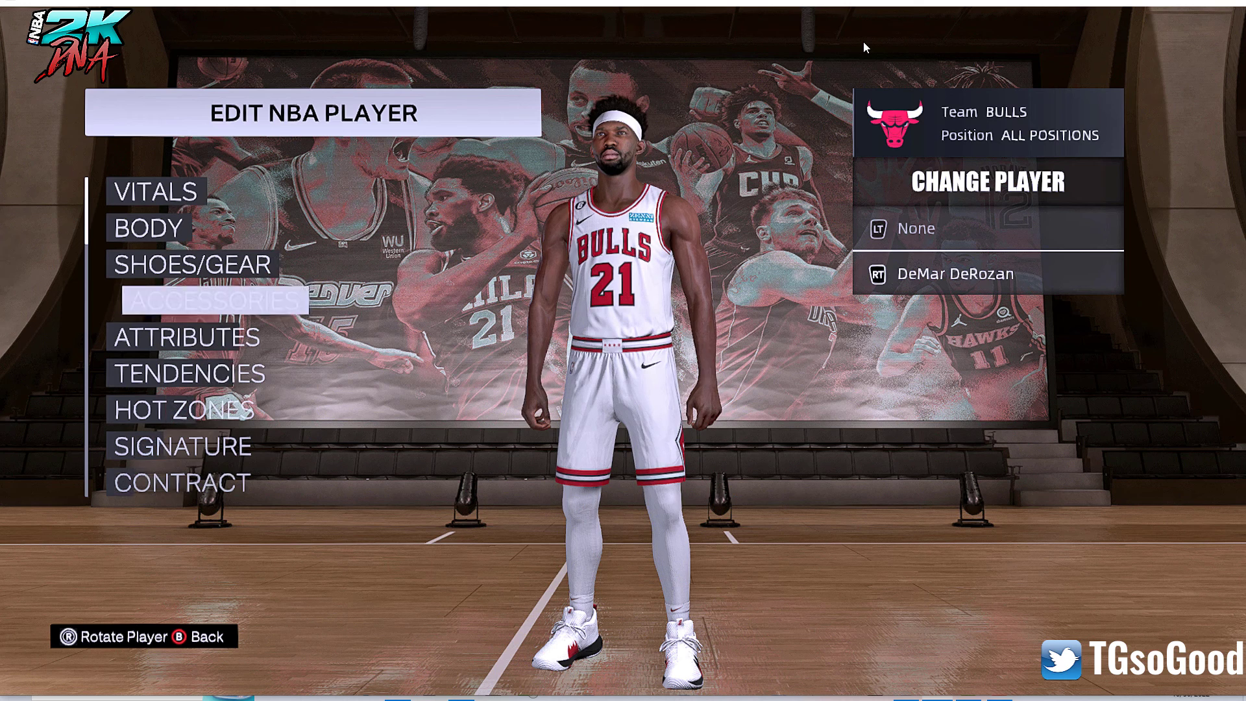
key(Escape)
key(Return)
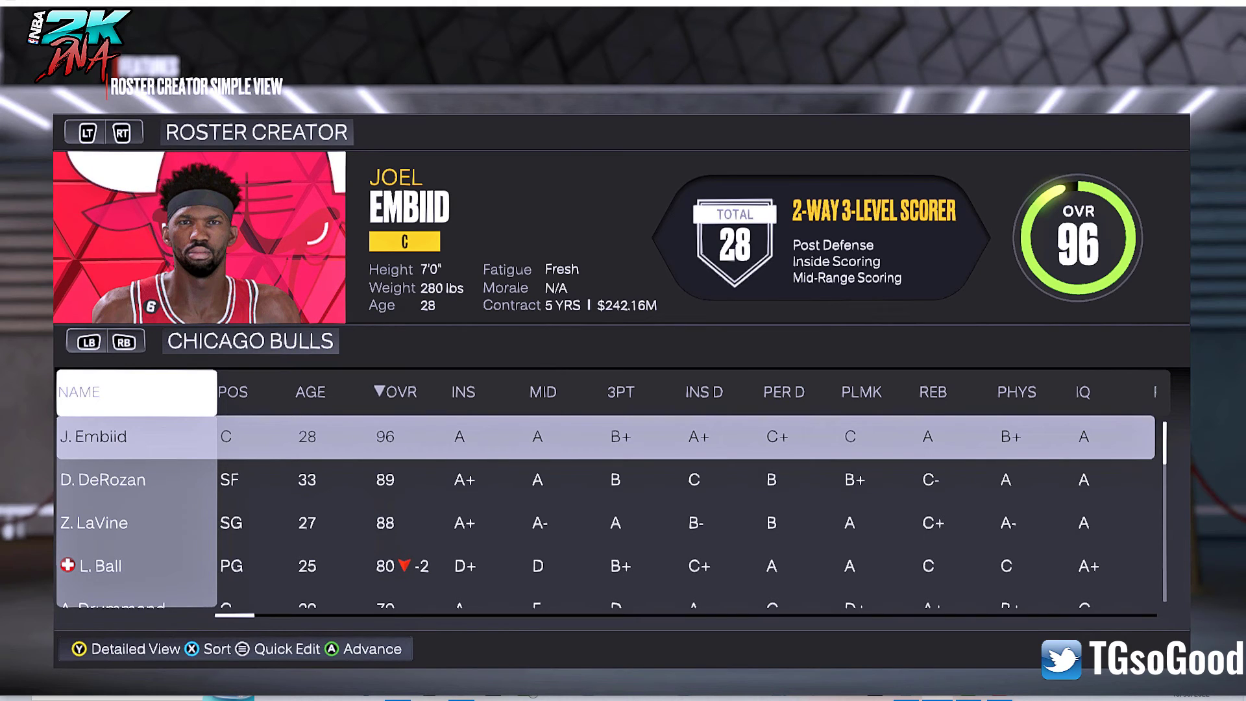
Step: In NBA2K Tools, change the team filter to All Players
key(alt+Tab)
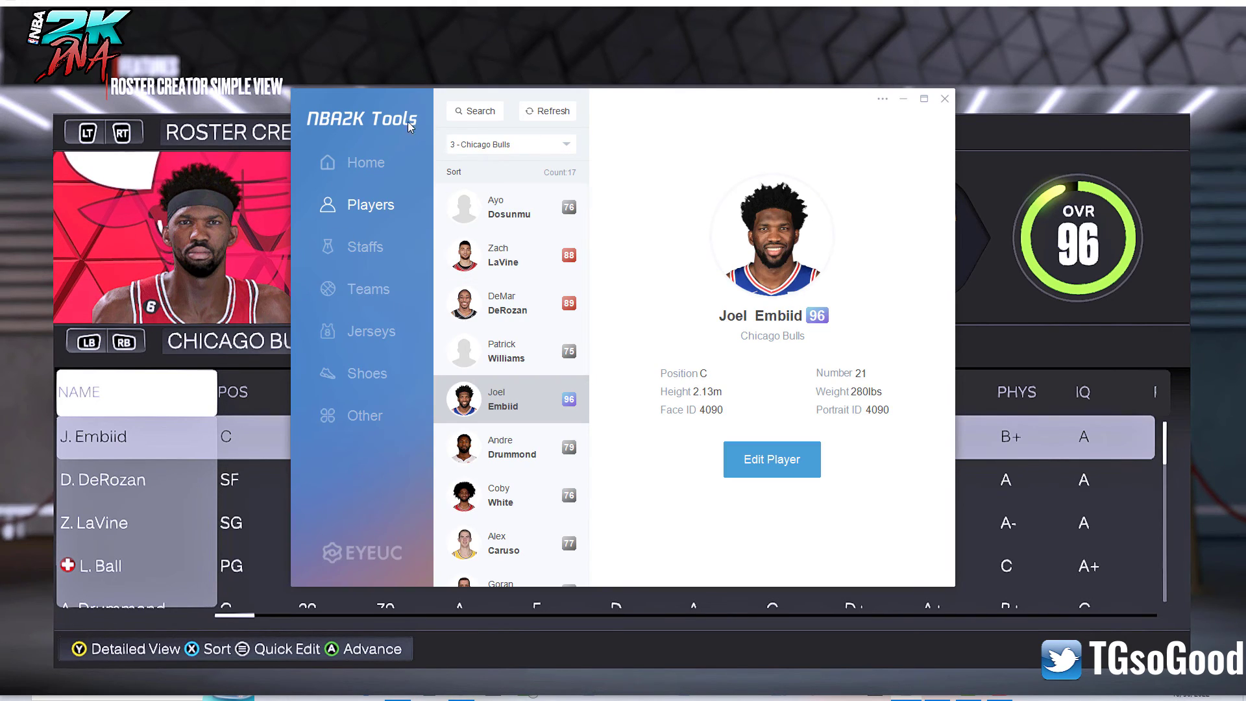
click(497, 146)
scroll(503, 193, up, 3)
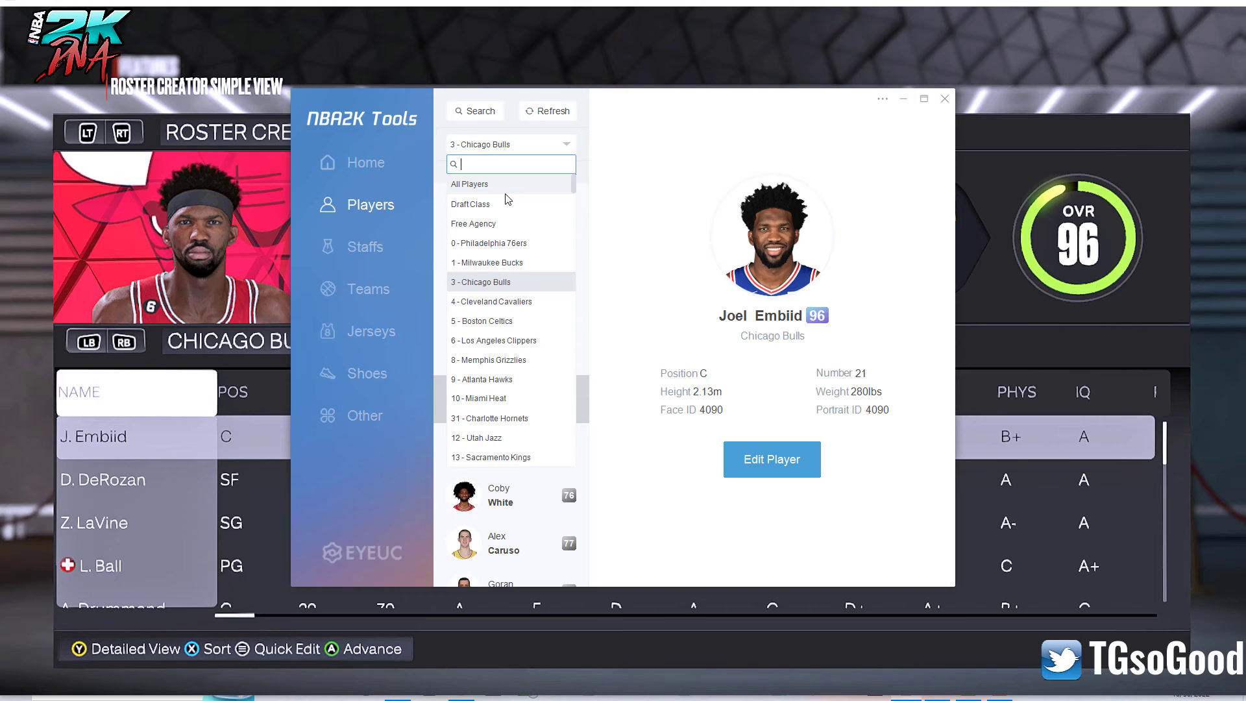
click(503, 186)
drag(587, 195, 583, 601)
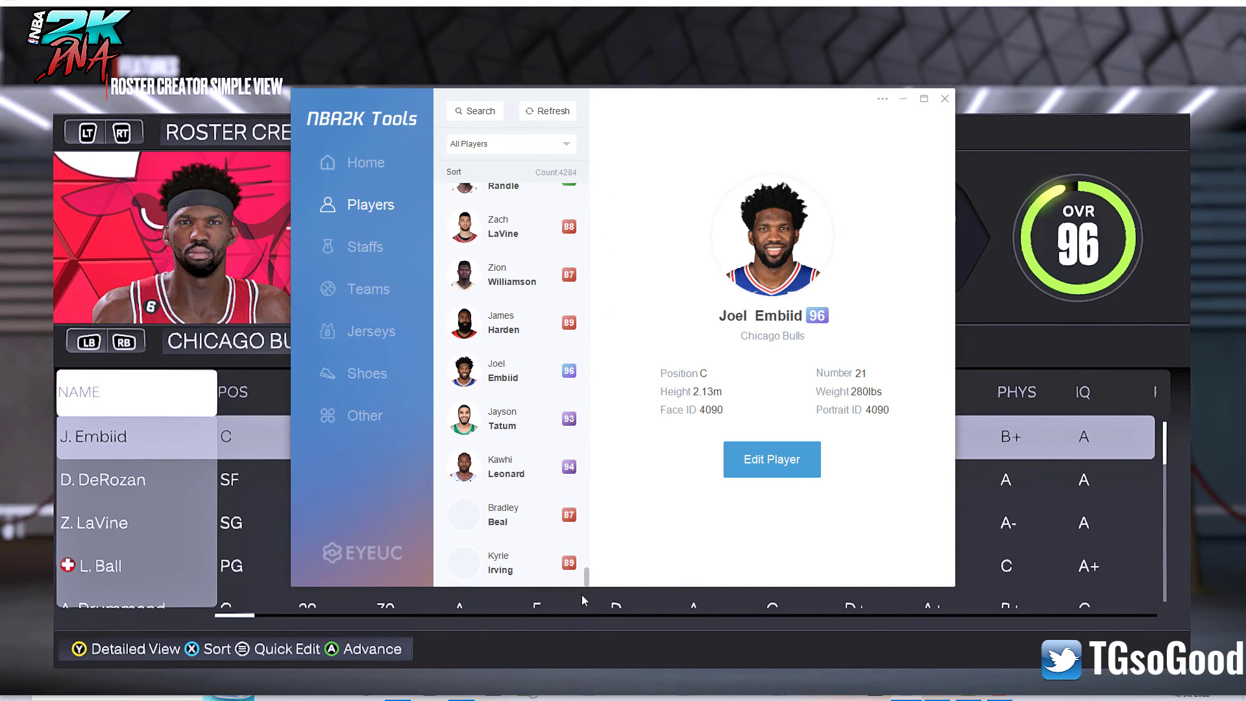
Step: Scroll through the 4284-player list, where Embiid's card reads Chicago Bulls, 96 overall
scroll(528, 519, down, 3)
scroll(531, 478, down, 12)
scroll(488, 332, down, 6)
scroll(521, 394, up, 5)
scroll(521, 394, up, 10)
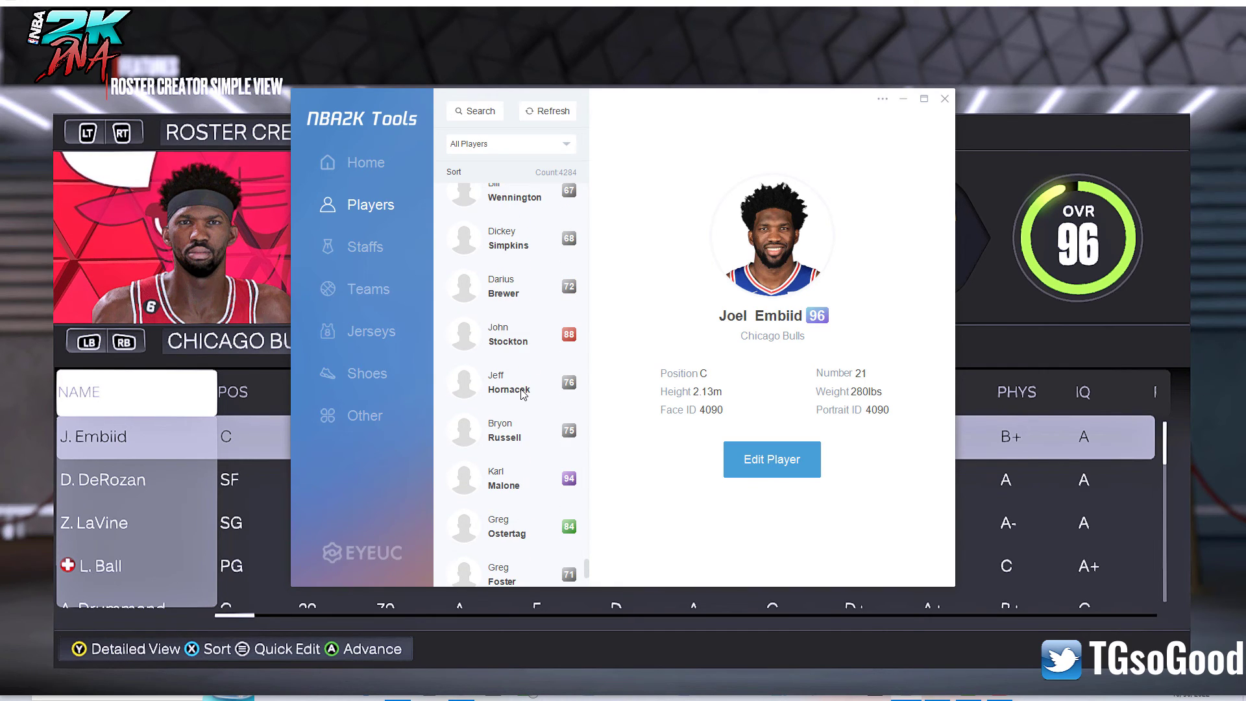
scroll(516, 399, up, 3)
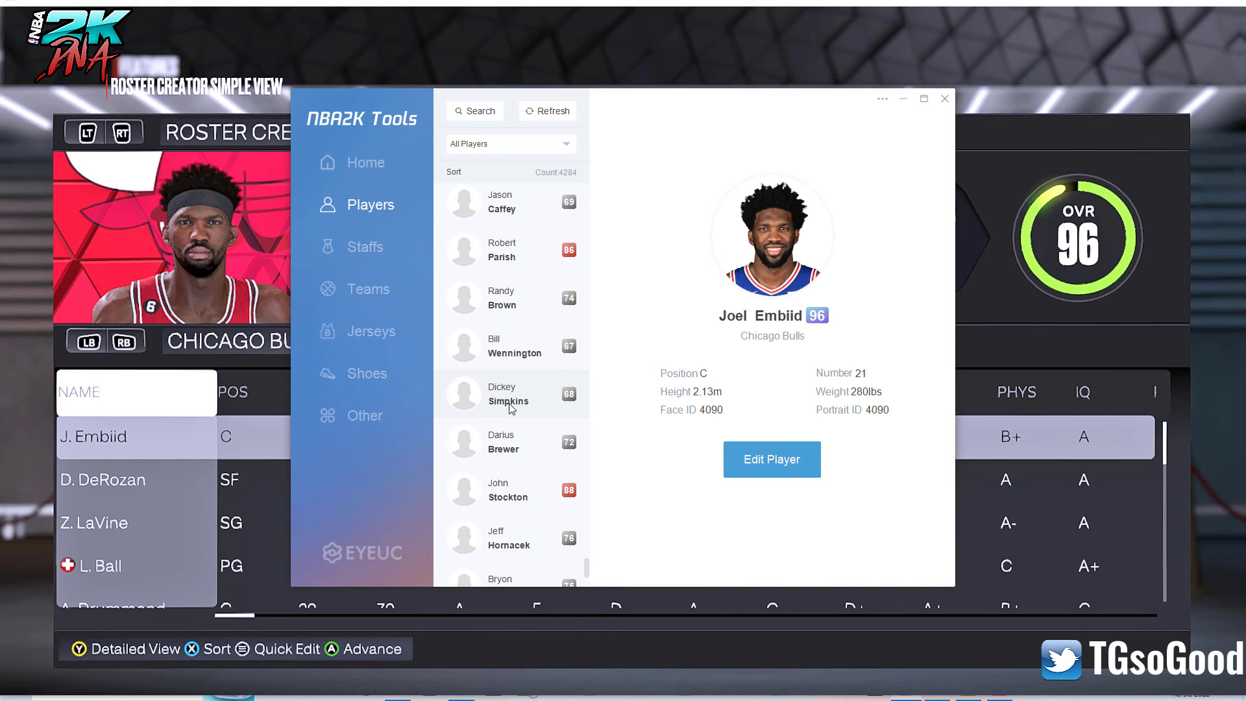
scroll(521, 386, up, 2)
scroll(524, 382, up, 10)
scroll(524, 373, up, 10)
scroll(530, 361, up, 10)
scroll(484, 354, up, 10)
scroll(510, 384, up, 5)
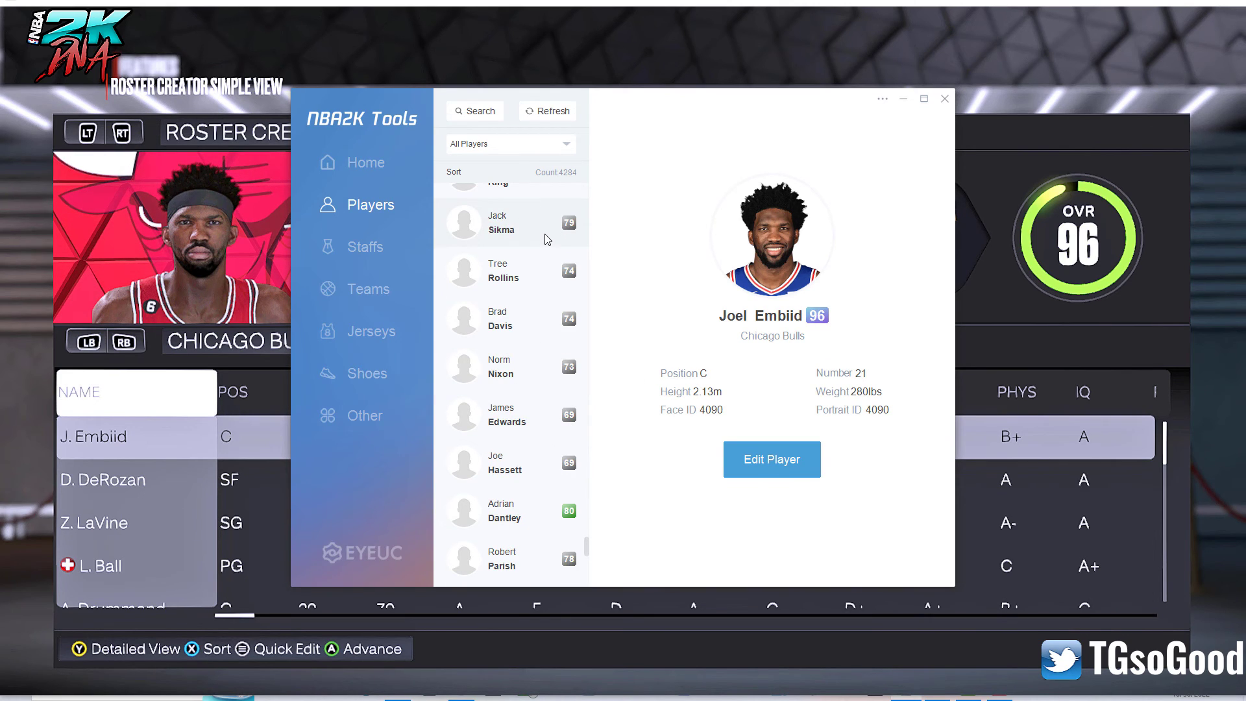
scroll(546, 260, up, 2)
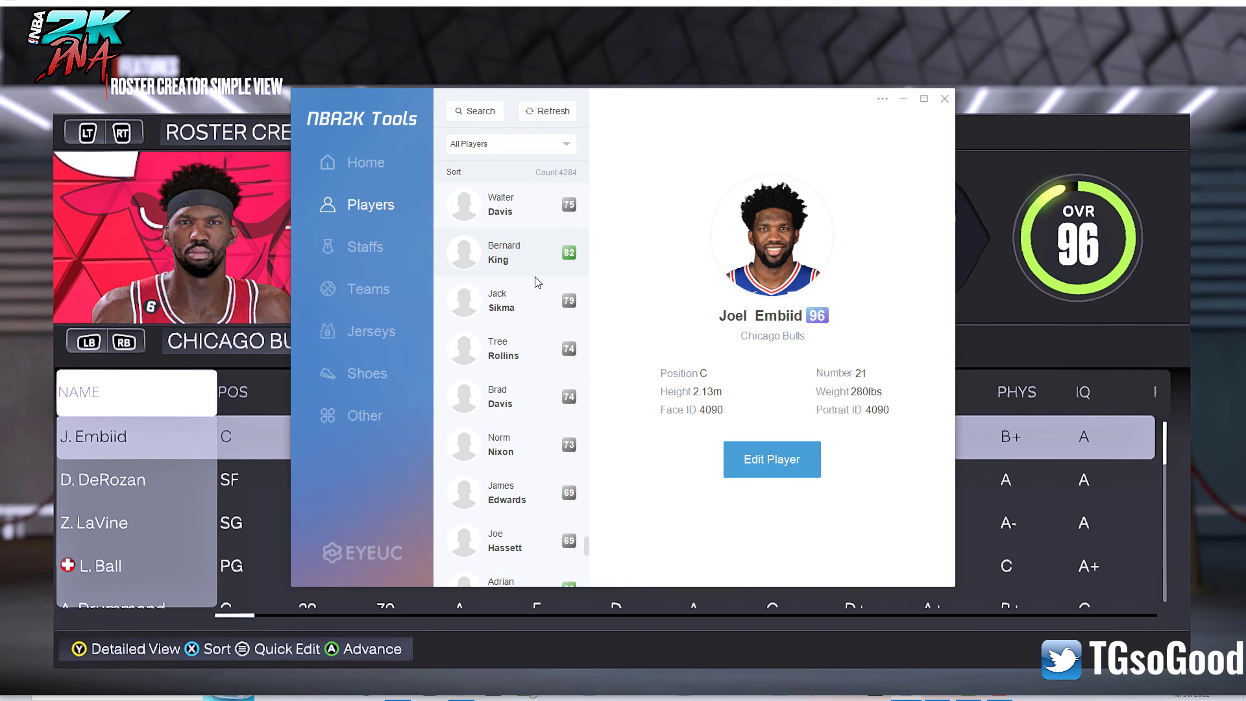
scroll(536, 378, up, 2)
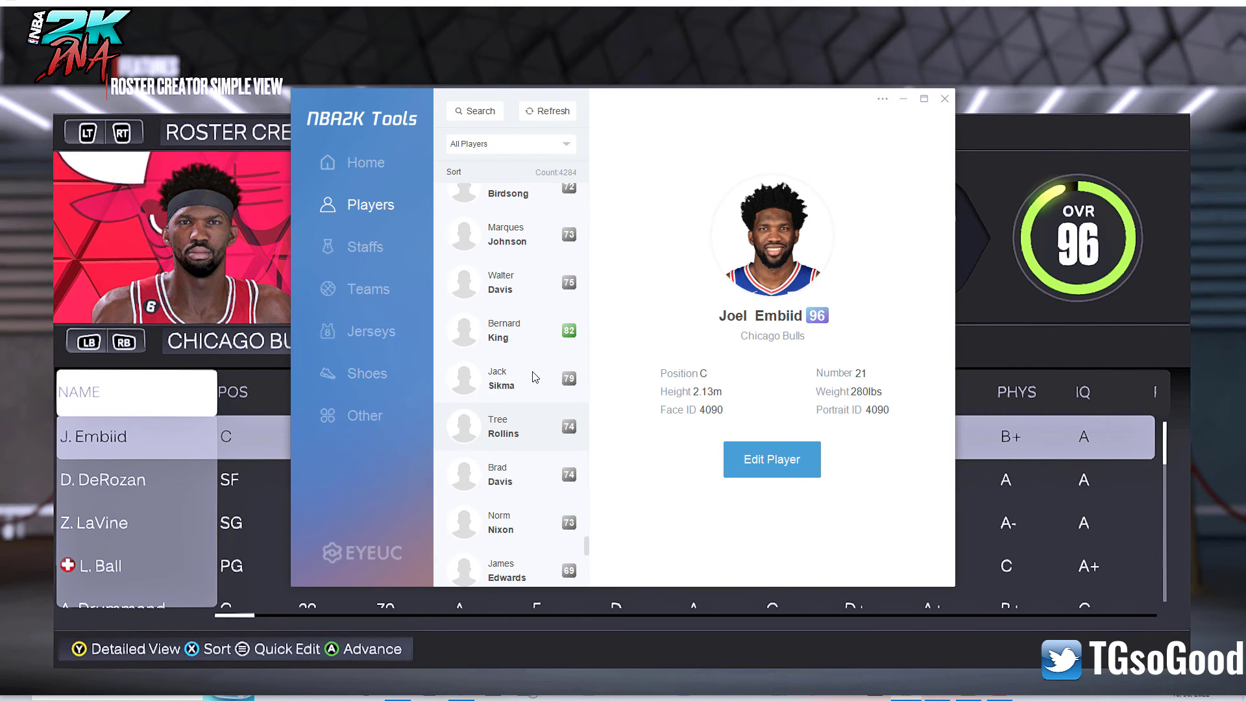
Step: Cycle the game's rosters past the 76ers and Bulls, confirming Embiid on both, ending on Cleveland
click(34, 205)
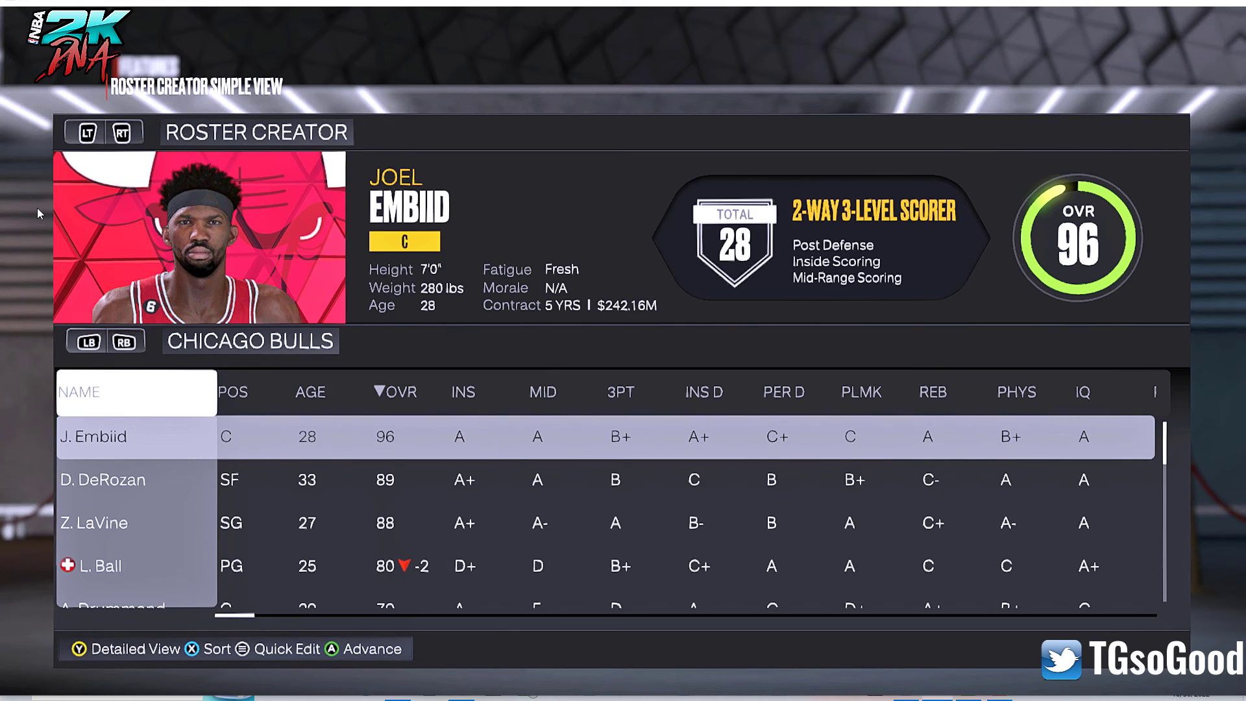
key(e)
key(e)
key(e)
key(e)
key(e)
key(e)
key(e)
key(e)
key(e)
key(e)
key(e)
key(e)
key(e)
key(e)
key(e)
key(e)
key(e)
key(e)
key(e)
key(e)
key(e)
key(e)
key(e)
key(e)
key(e)
key(e)
key(e)
key(e)
key(e)
key(e)
key(e)
key(e)
key(e)
key(e)
key(e)
key(e)
key(e)
key(e)
key(e)
key(e)
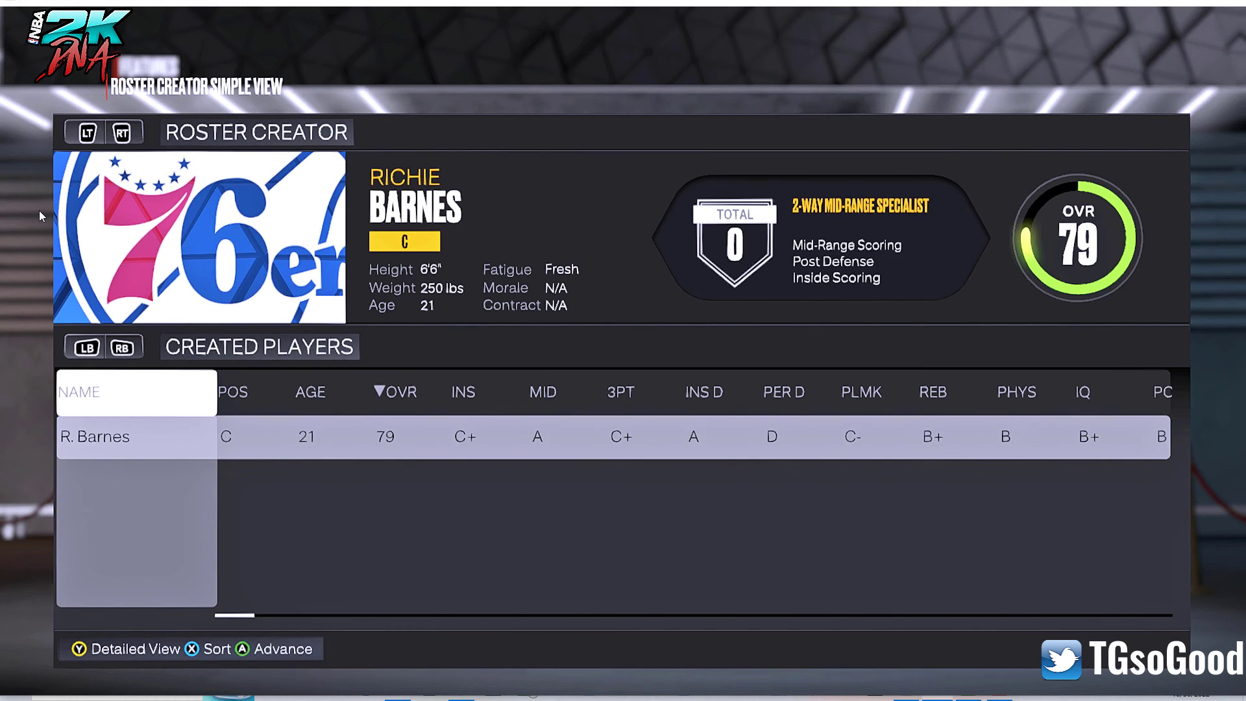
key(q)
key(q)
key(q)
key(q)
key(q)
key(q)
key(q)
key(q)
key(q)
key(q)
key(q)
key(q)
key(q)
key(q)
key(q)
key(q)
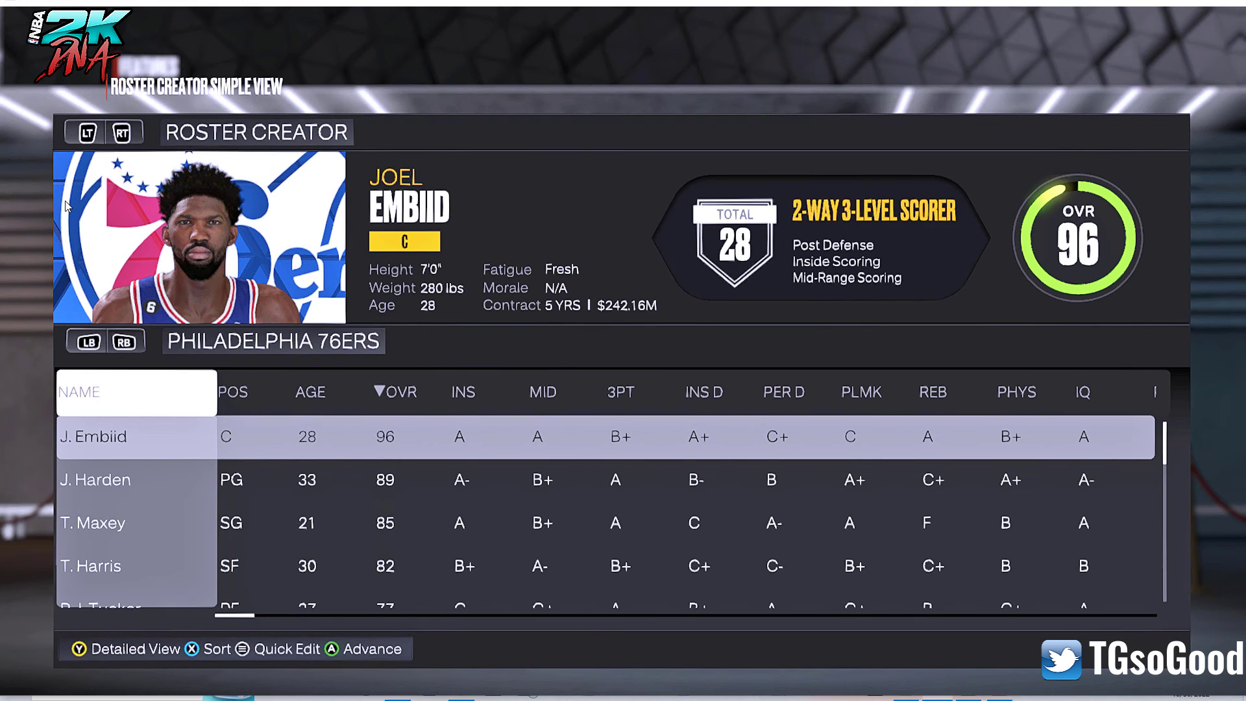
key(q)
key(e)
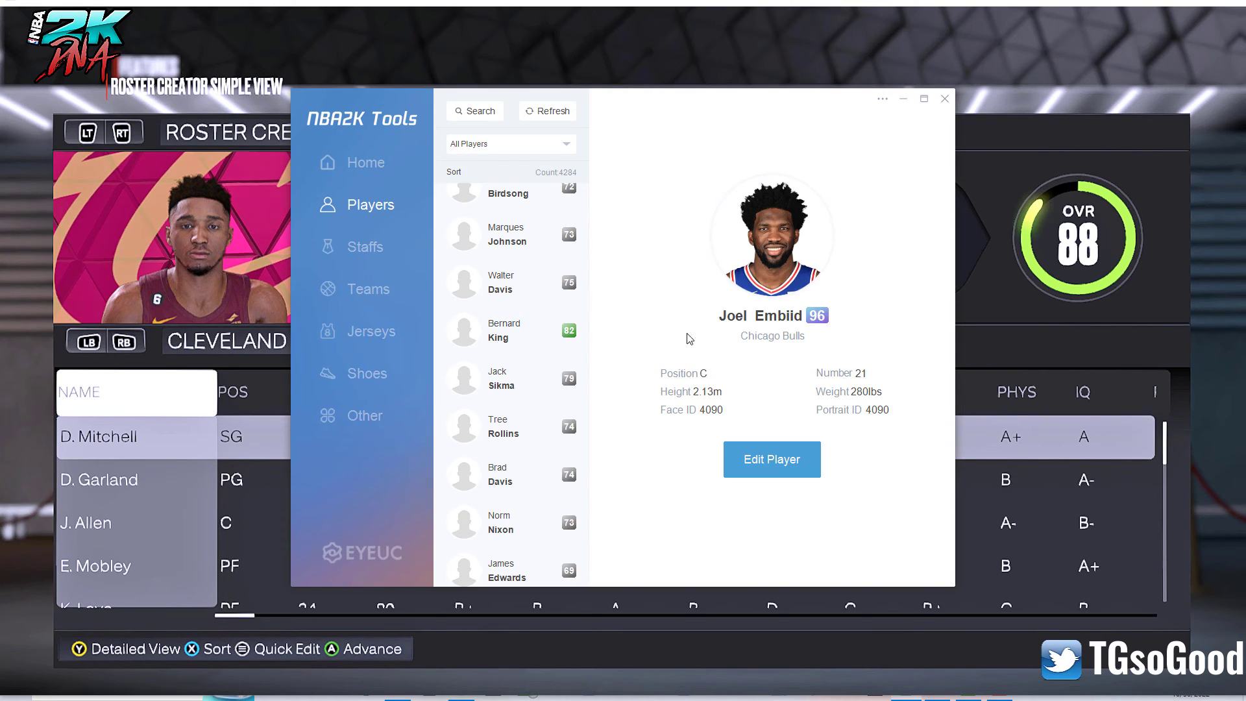
scroll(545, 293, down, 10)
scroll(548, 291, down, 5)
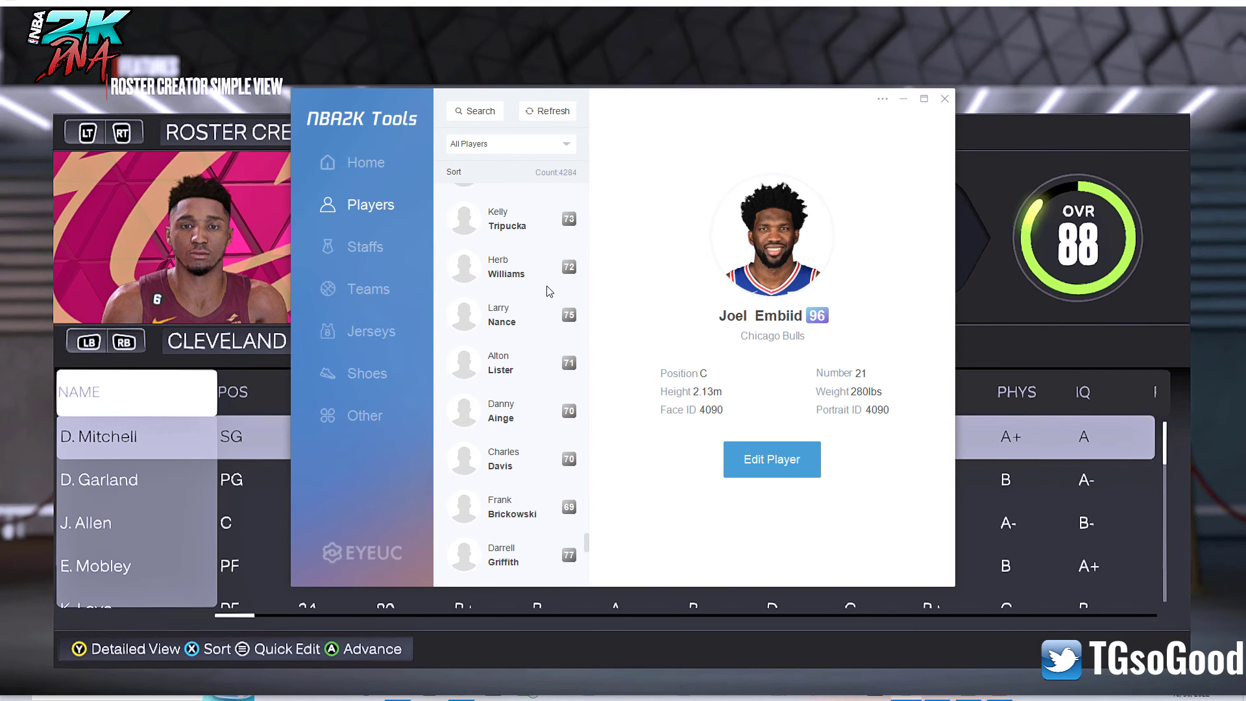
Step: Search players for 'odom' after 'webbe' fails, and compare the Lamar Odom 82 and 77 entries
click(480, 114)
text(we)
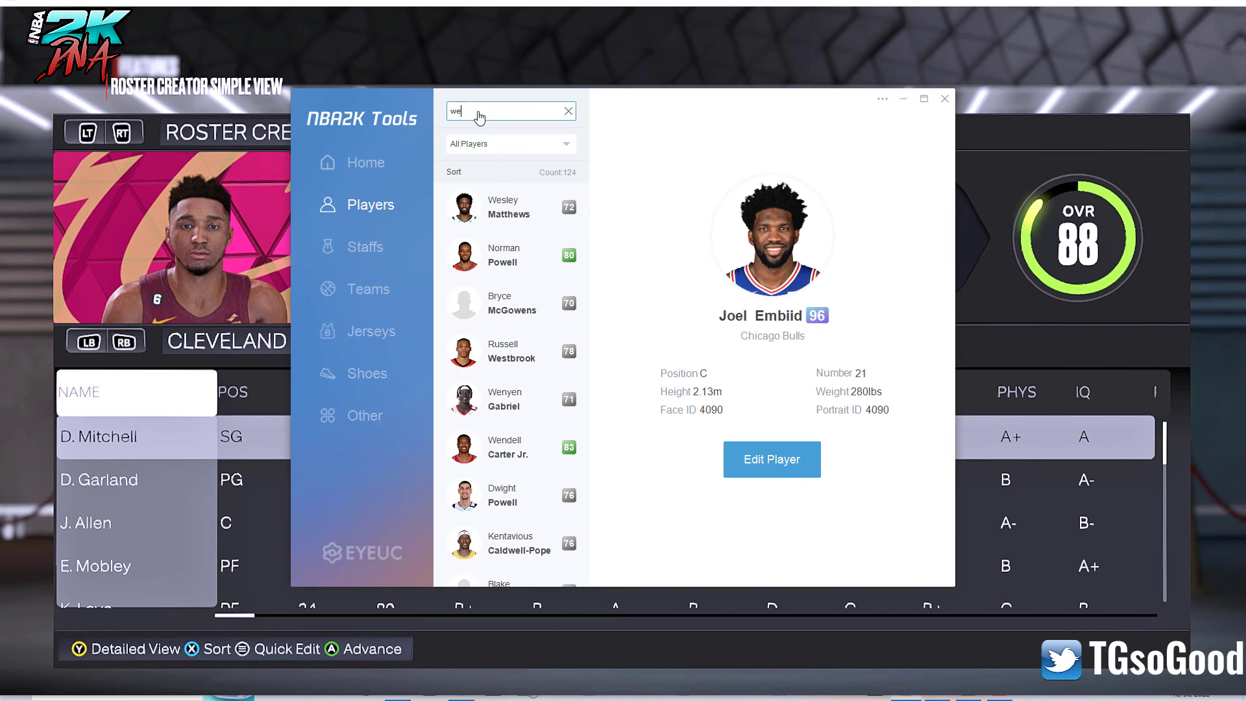
text(bb)
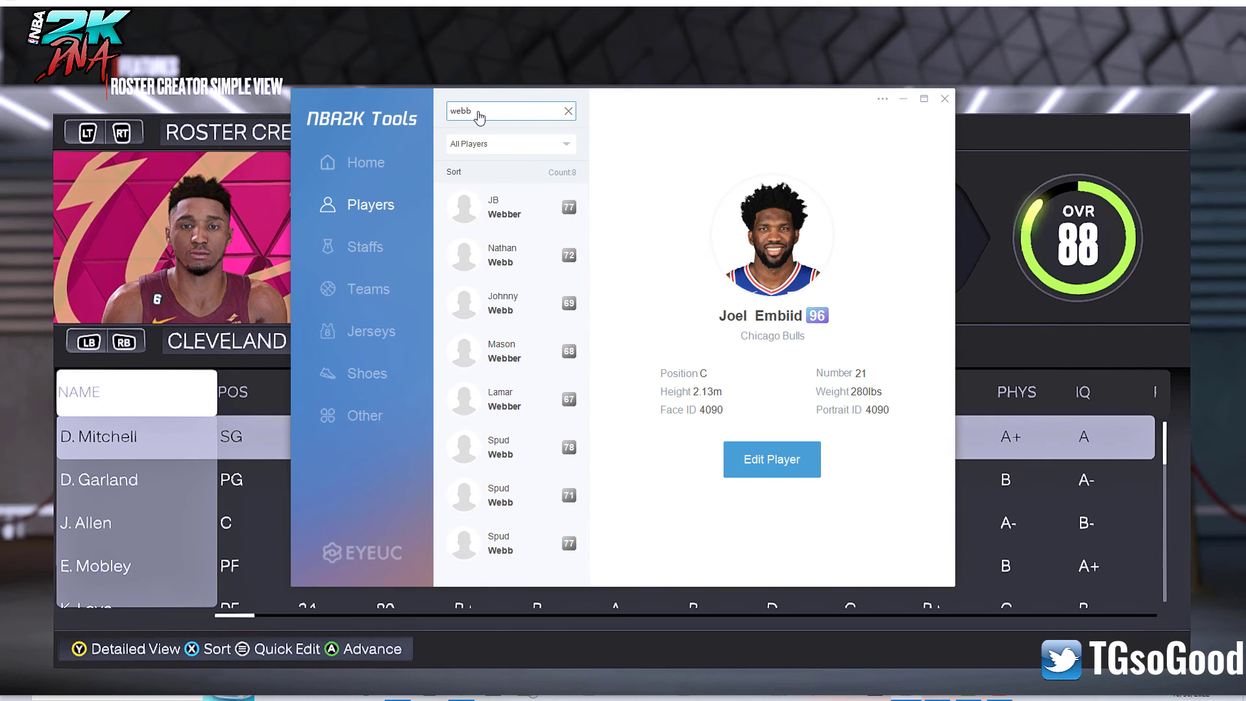
text(er)
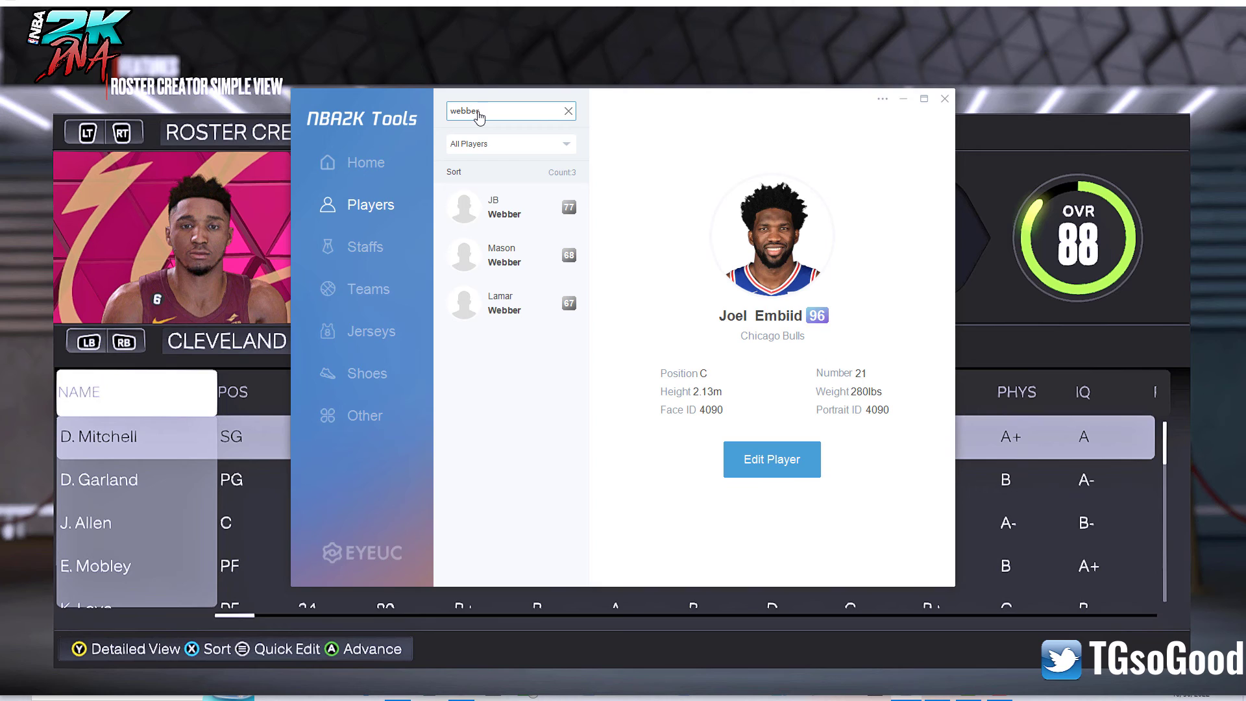
key(BackSpace)
key(BackSpace)
key(BackSpace)
key(BackSpace)
key(BackSpace)
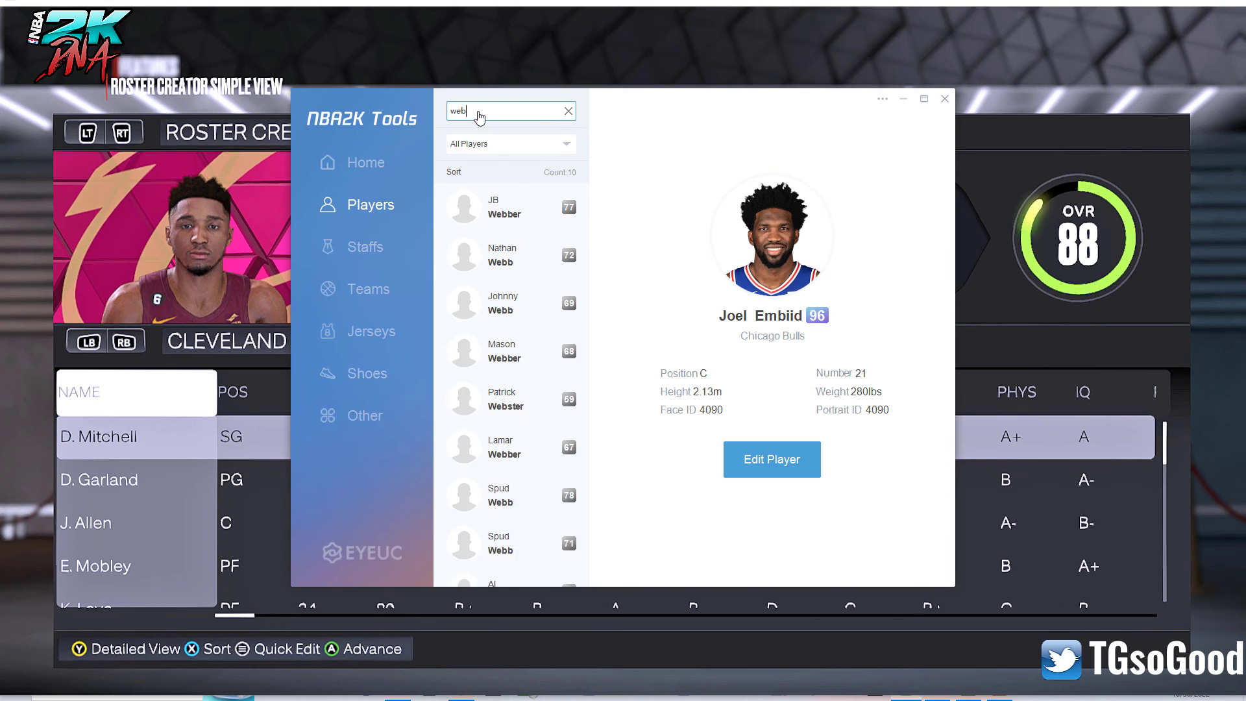
text(odom)
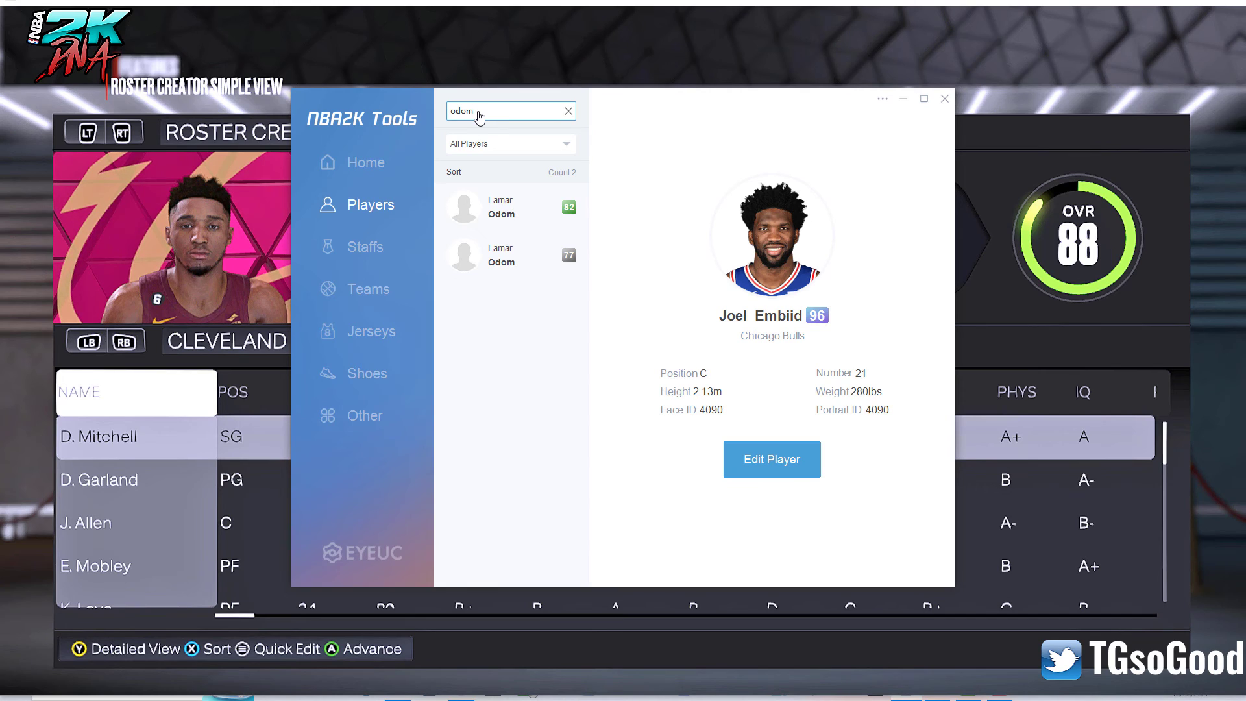
click(504, 215)
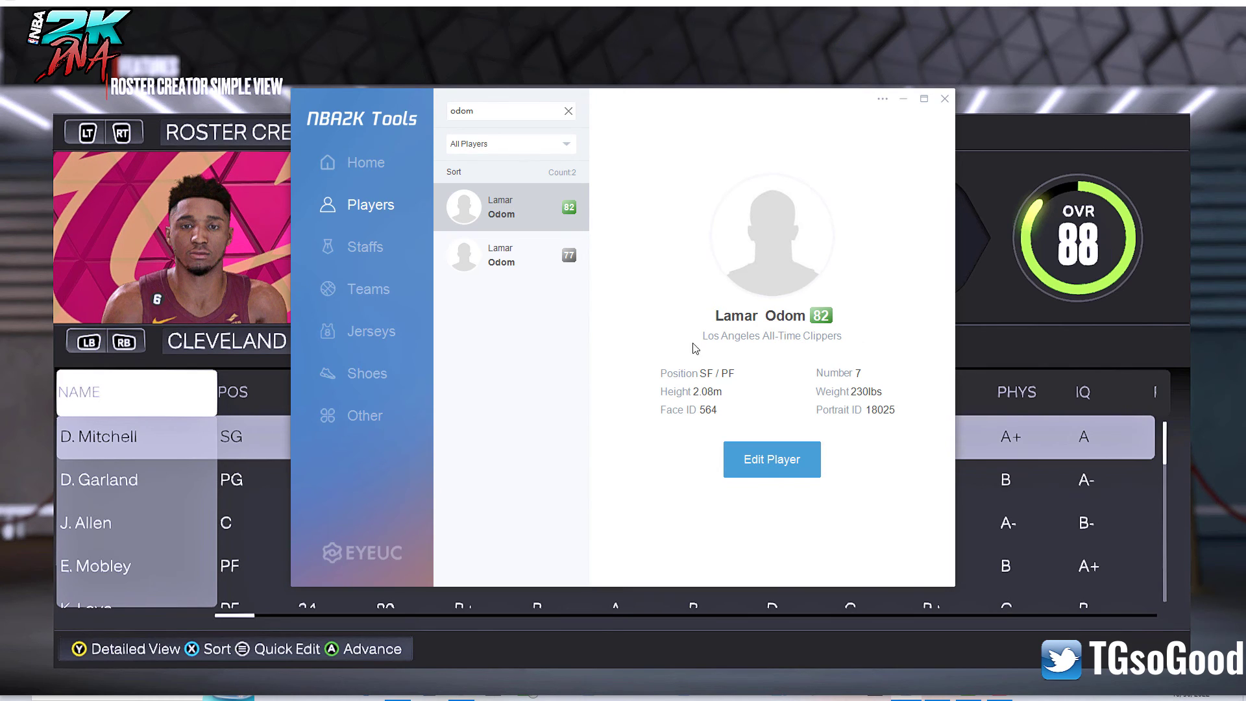
click(521, 280)
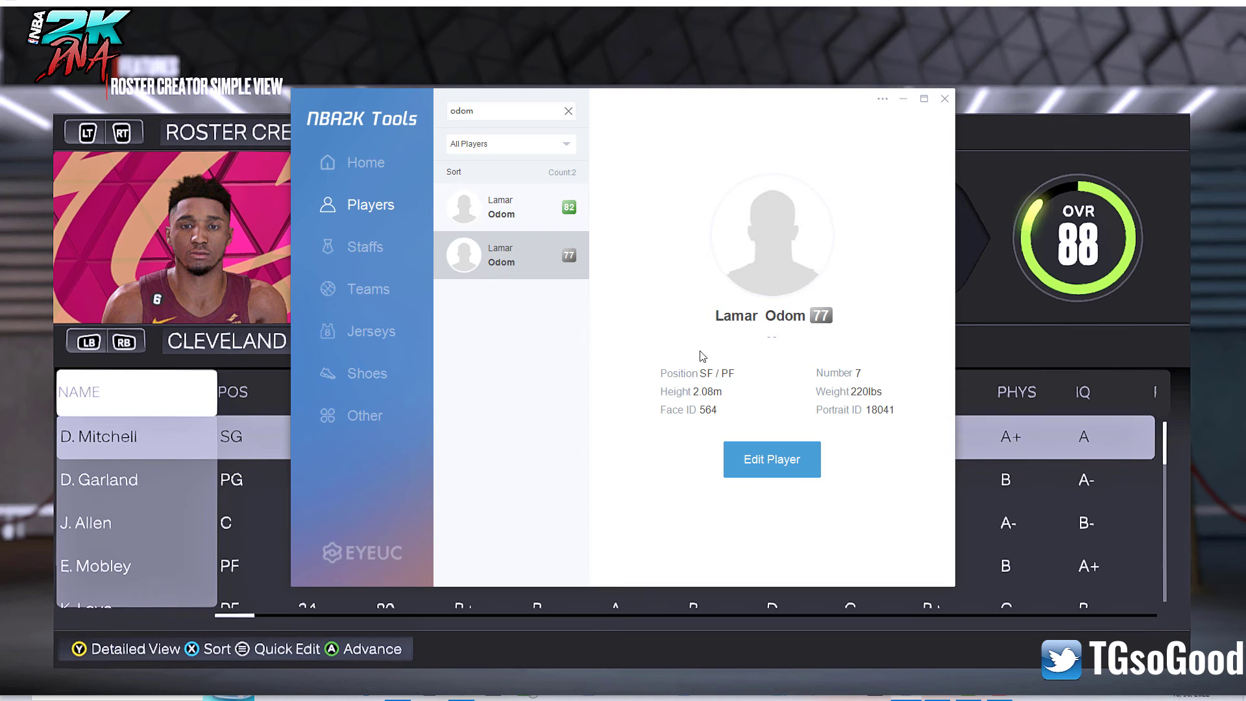
click(506, 211)
click(511, 268)
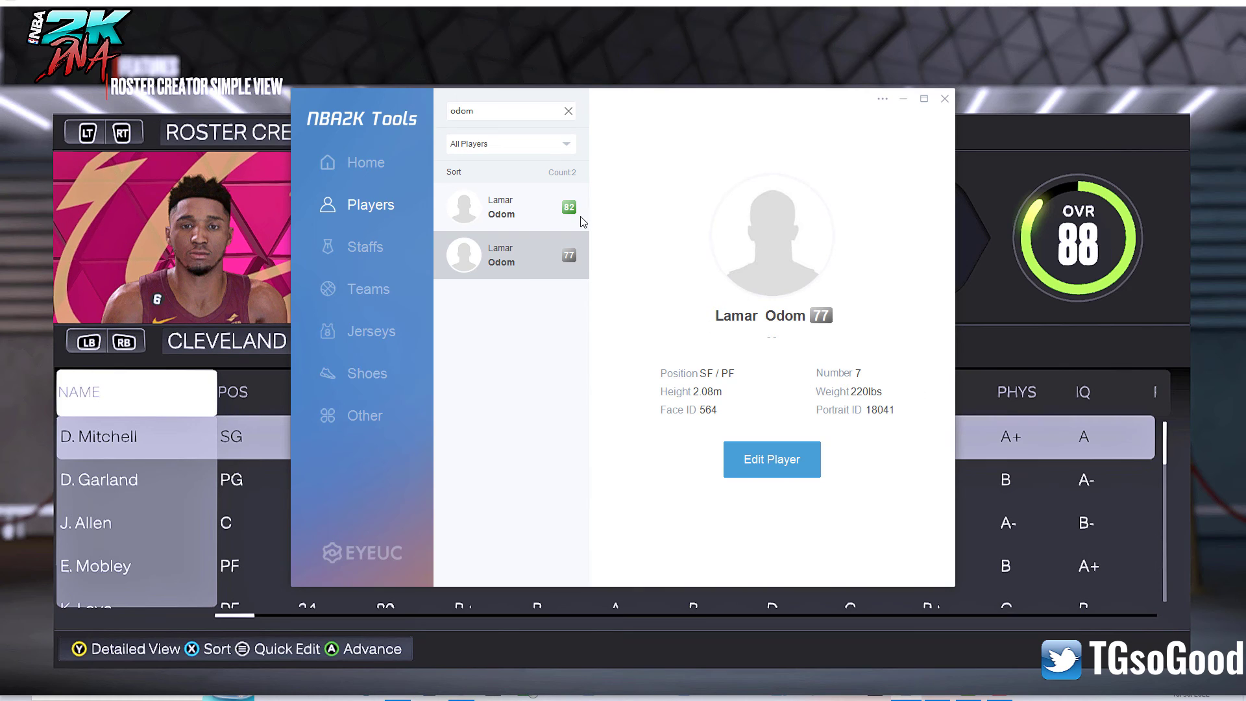
Step: Try searching 'artest', 'peac' and 'mett', clearing each unsuccessful search
drag(504, 112, 393, 95)
text(artest)
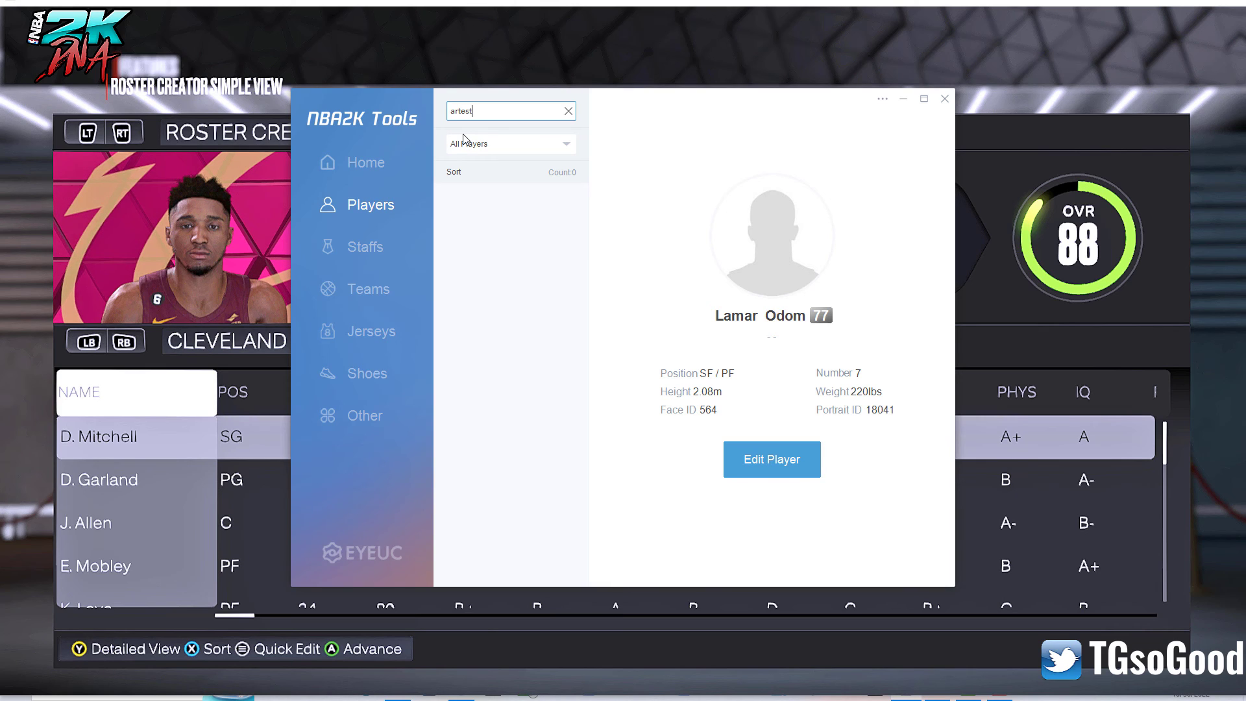
key(BackSpace)
key(BackSpace)
key(BackSpace)
key(BackSpace)
key(BackSpace)
key(BackSpace)
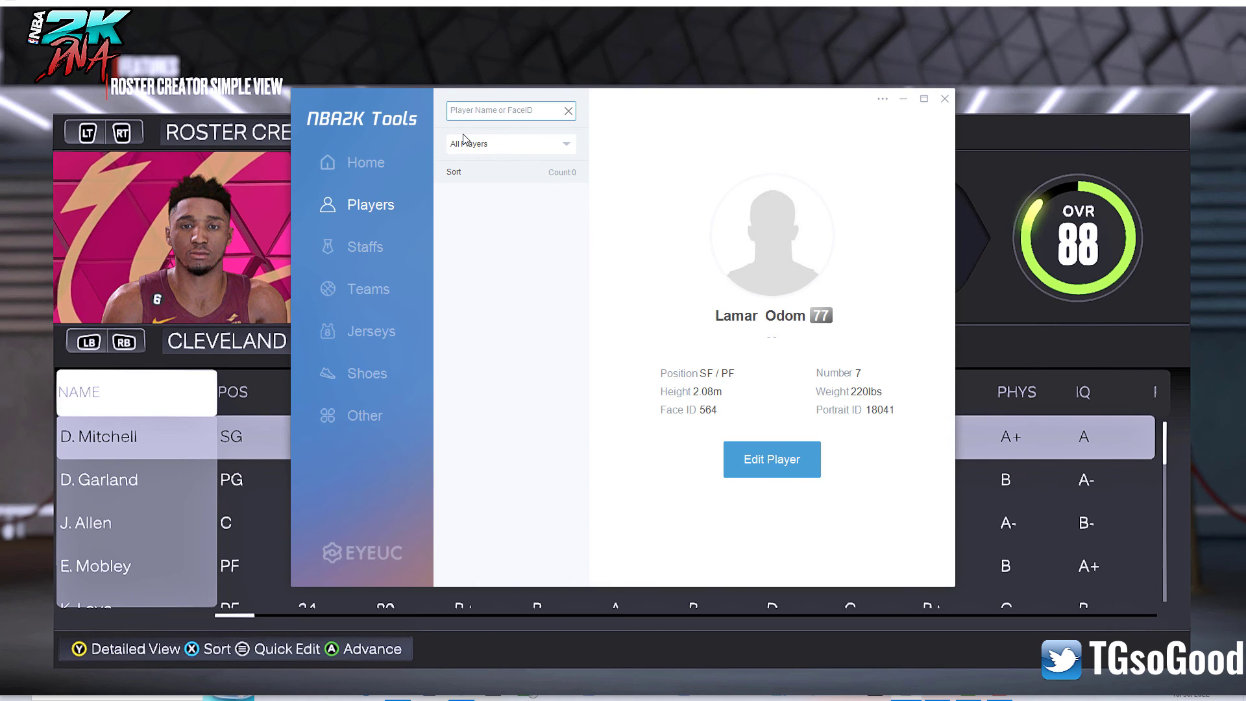
text(peac)
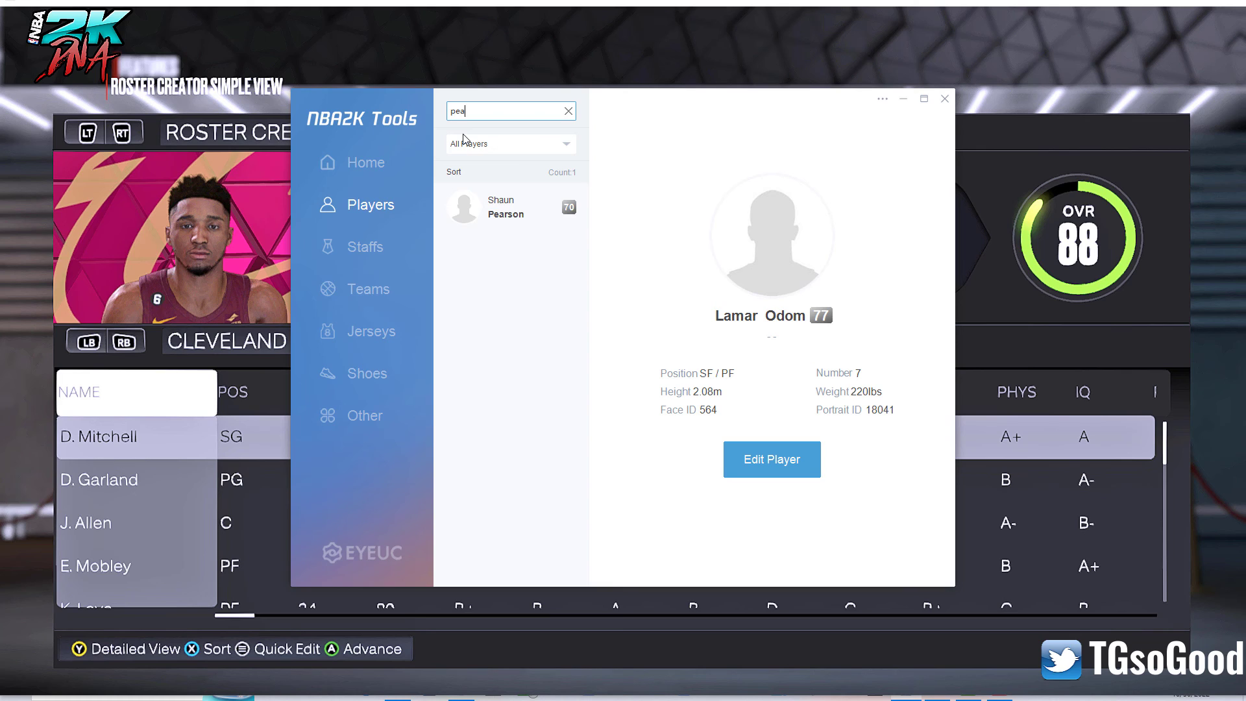
key(BackSpace)
key(BackSpace)
key(BackSpace)
key(BackSpace)
text(mett)
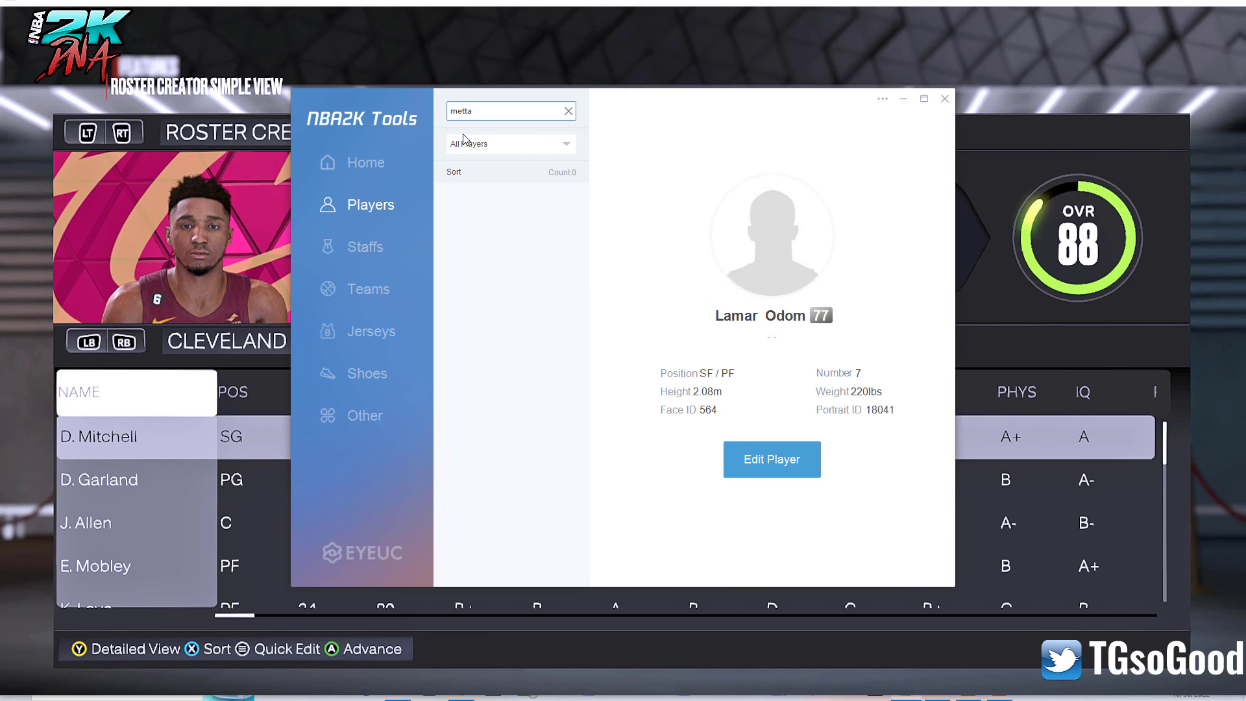
key(BackSpace)
key(BackSpace)
key(BackSpace)
key(BackSpace)
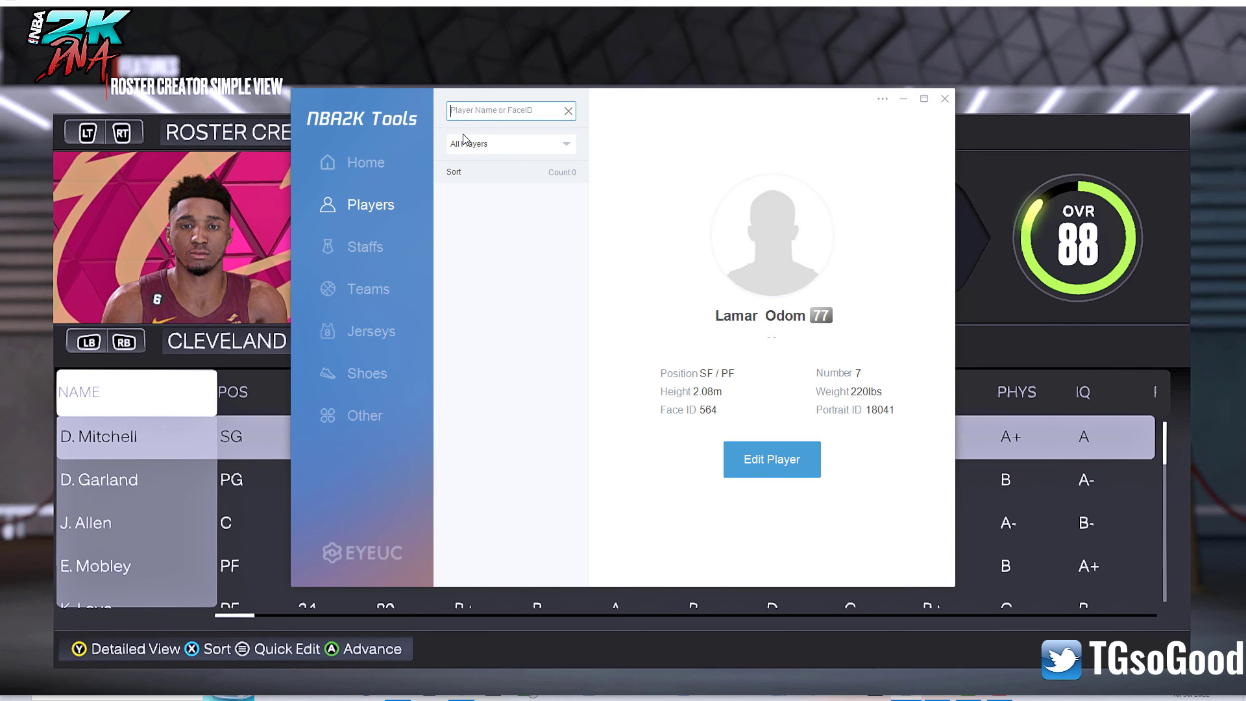
Step: Search 'gas' and view each Pau Gasol entry, ending on the 92-rated Memphis All-Time Grizzlies version
text(gasol)
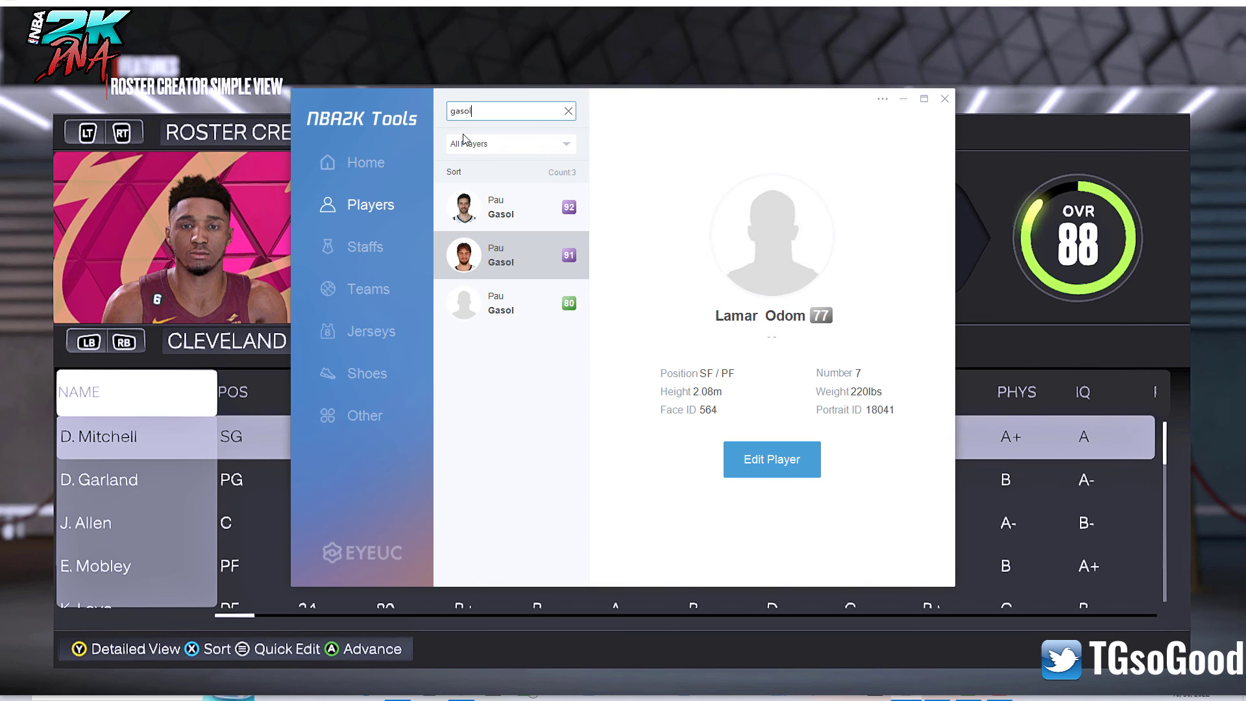
click(519, 224)
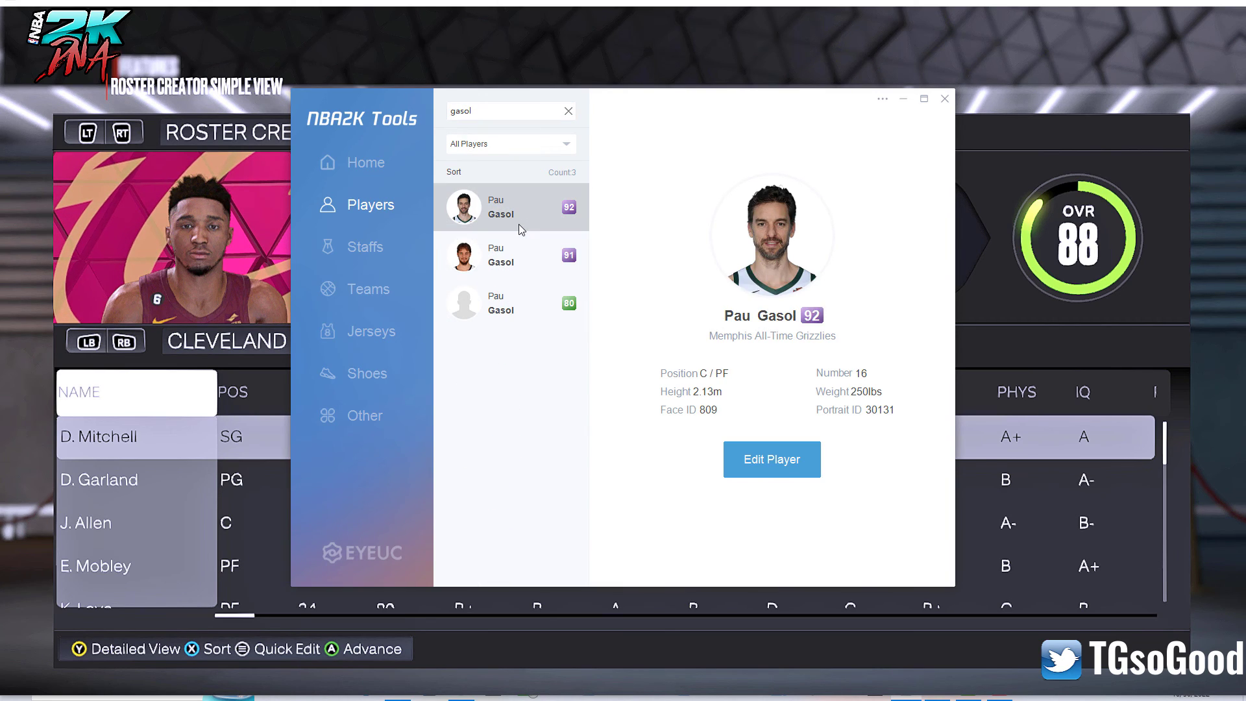
click(523, 272)
click(519, 296)
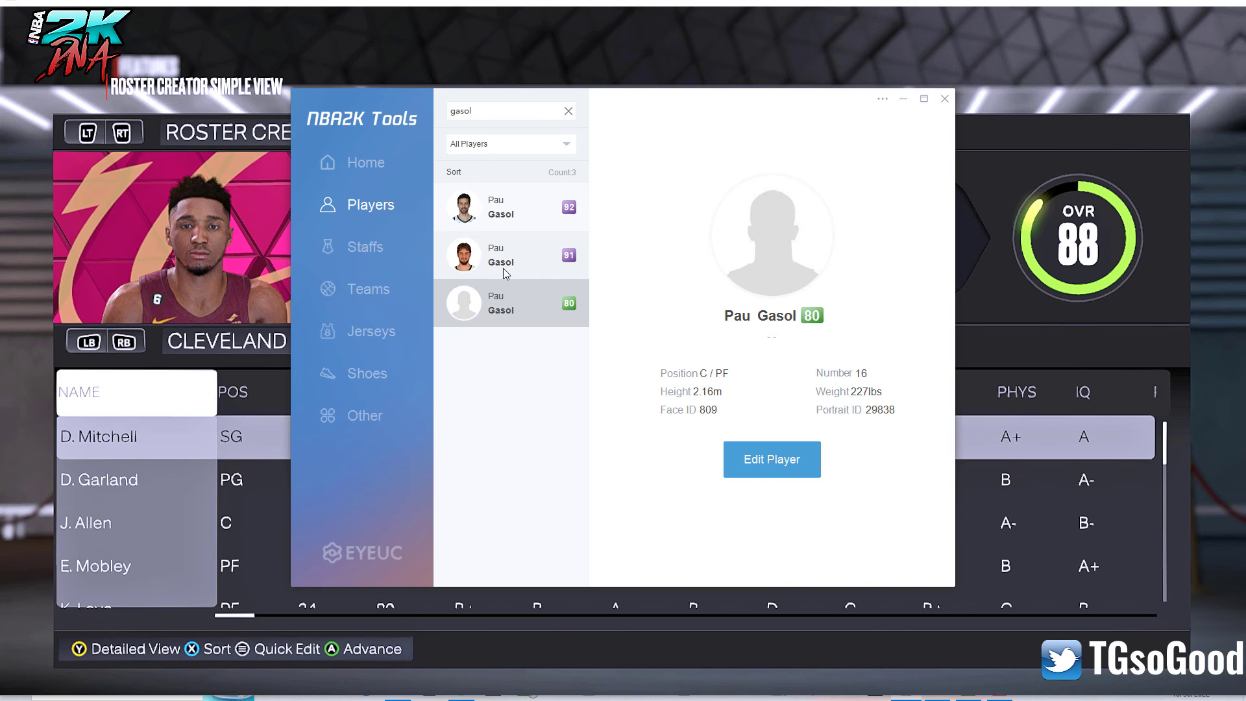
click(501, 241)
click(502, 211)
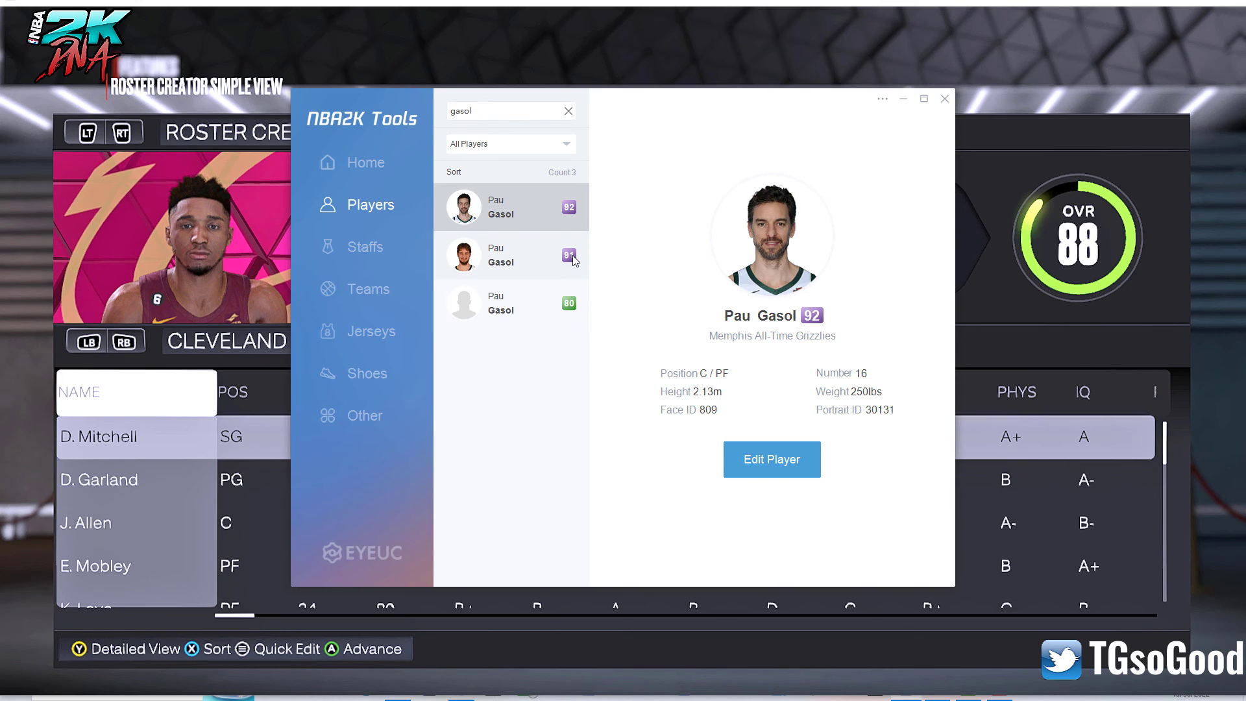
Step: Clear the search and browse all players, viewing Larry Robinson through John Thomas
click(567, 115)
scroll(592, 207, down, 3)
drag(589, 201, 595, 386)
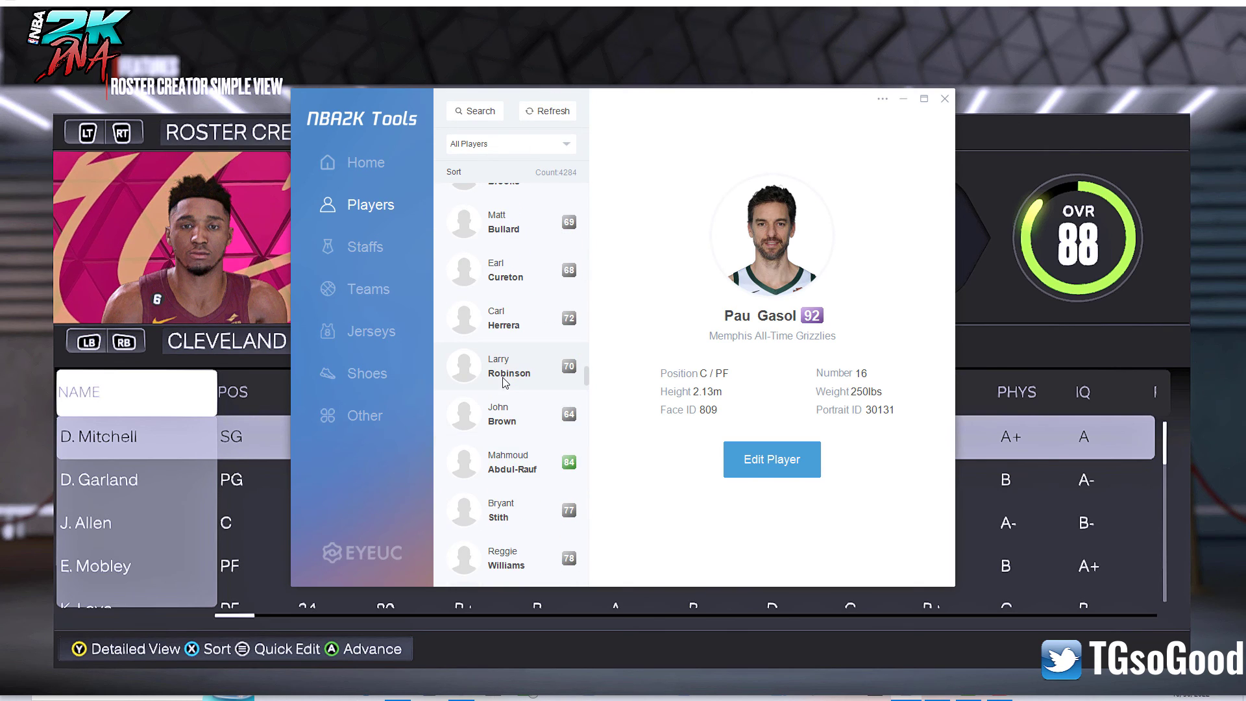
click(505, 383)
click(504, 456)
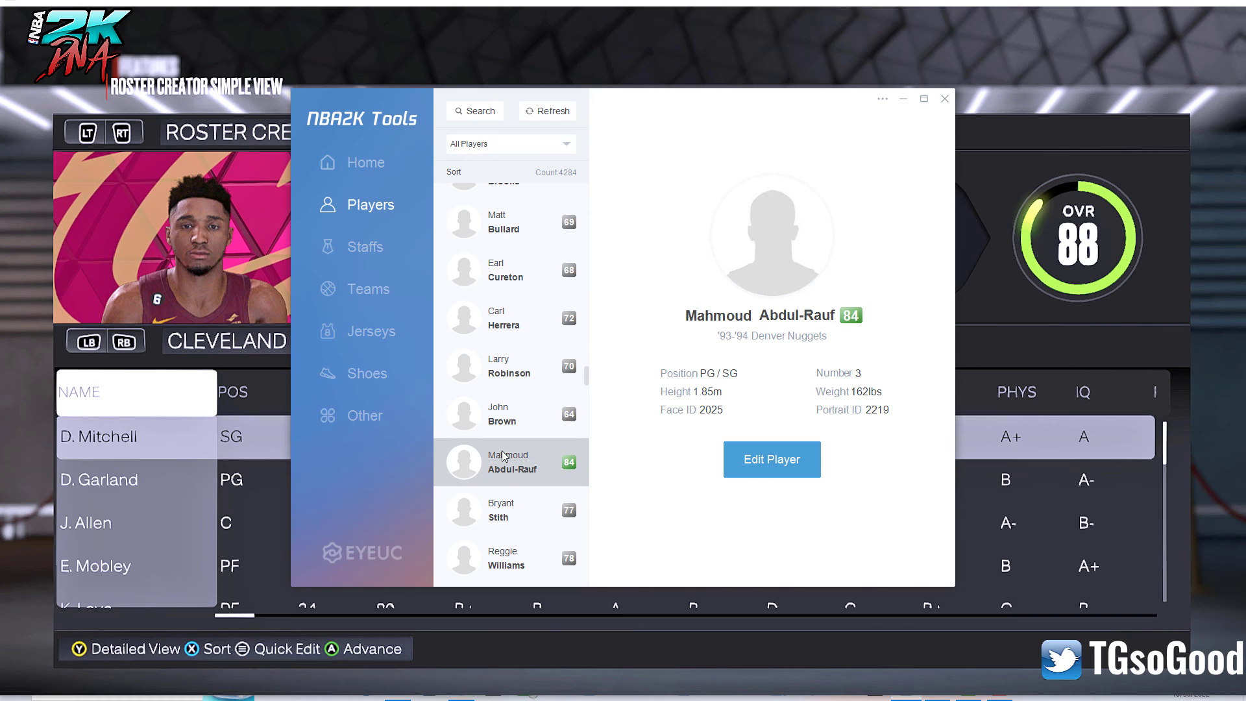
click(515, 529)
scroll(505, 511, down, 6)
click(508, 498)
scroll(508, 503, down, 10)
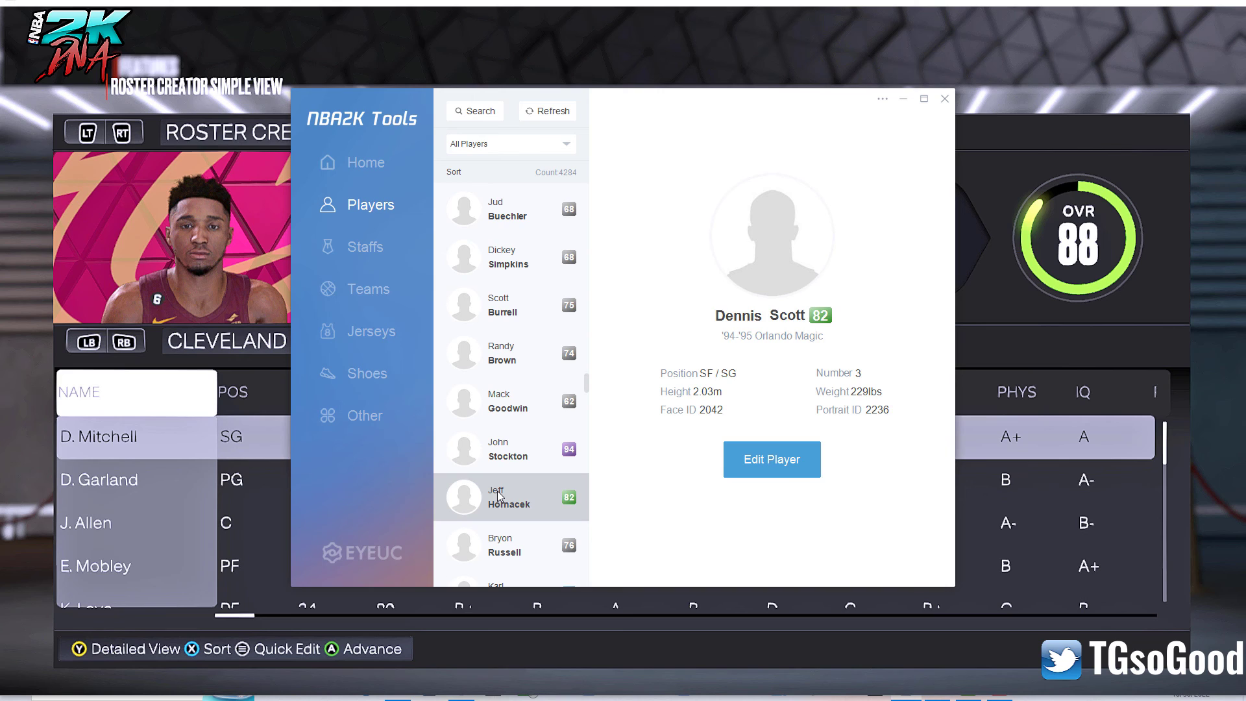
click(505, 505)
scroll(506, 505, down, 10)
click(507, 503)
scroll(508, 503, down, 10)
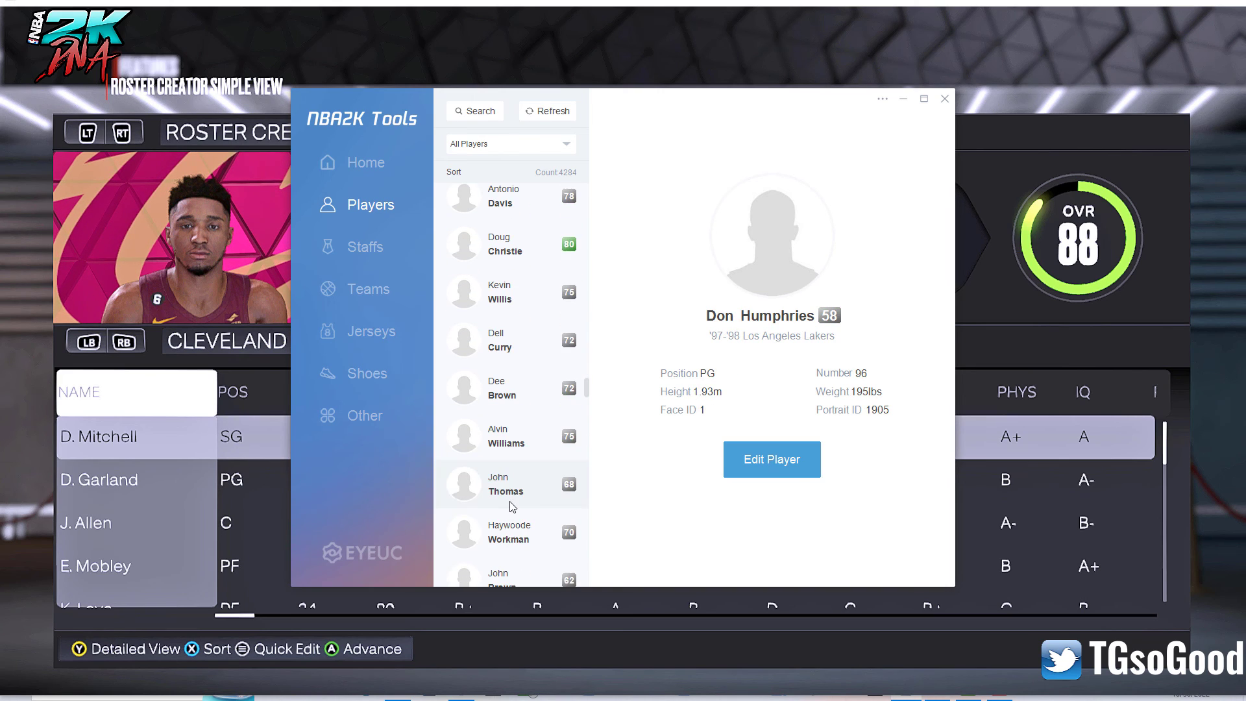
click(510, 500)
Step: Keep browsing past Roshown McLeod to Eric Snow, then select the '06-'07 Cavaliers Larry Hughes, 82 overall
scroll(510, 501, down, 10)
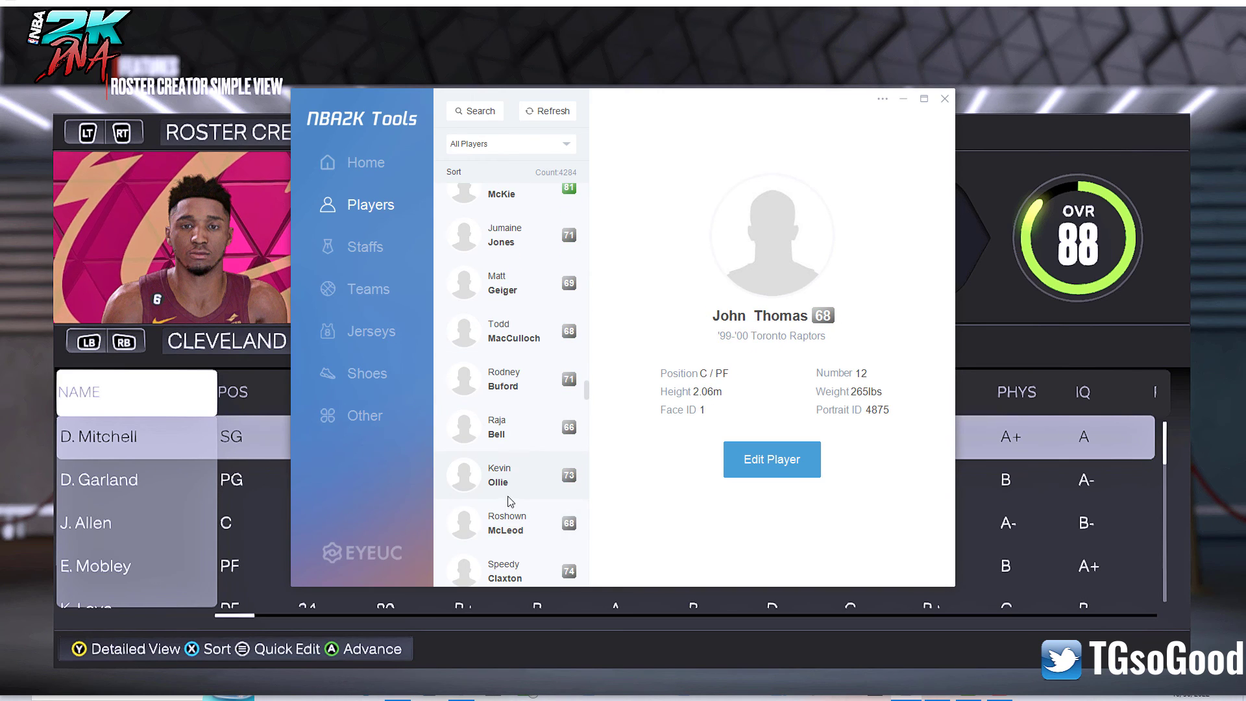
click(496, 529)
scroll(497, 493, down, 12)
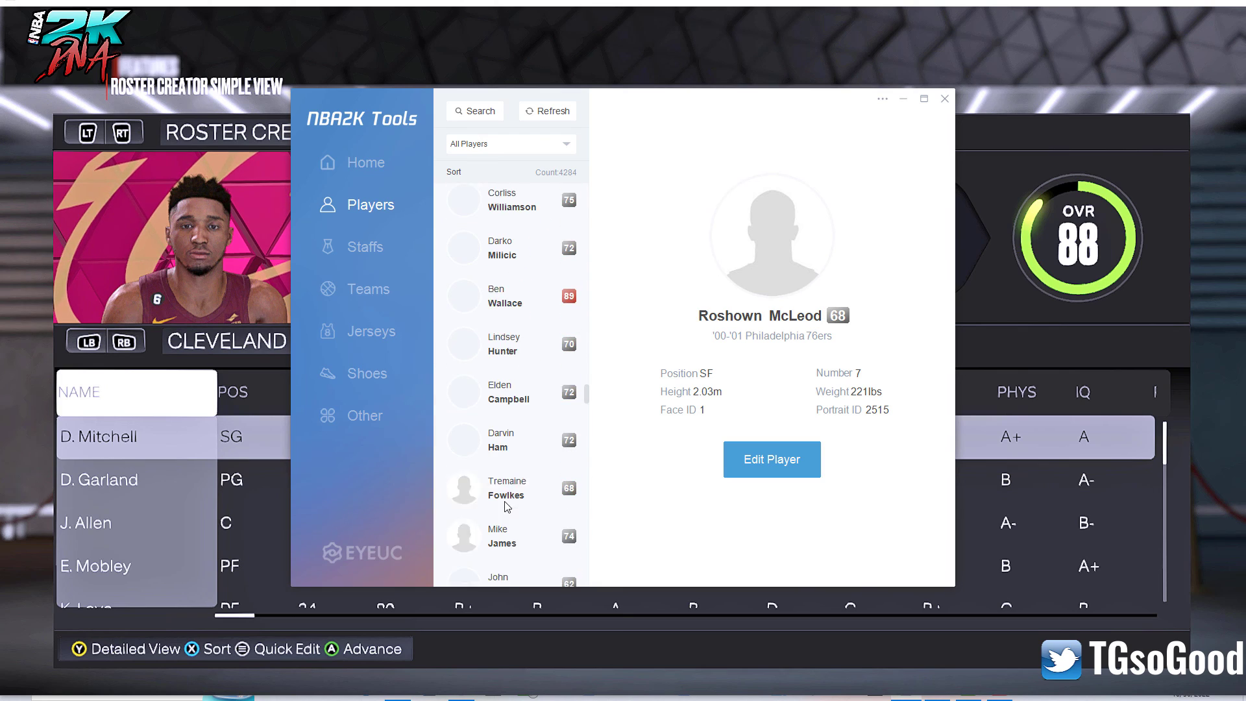
click(505, 340)
click(513, 392)
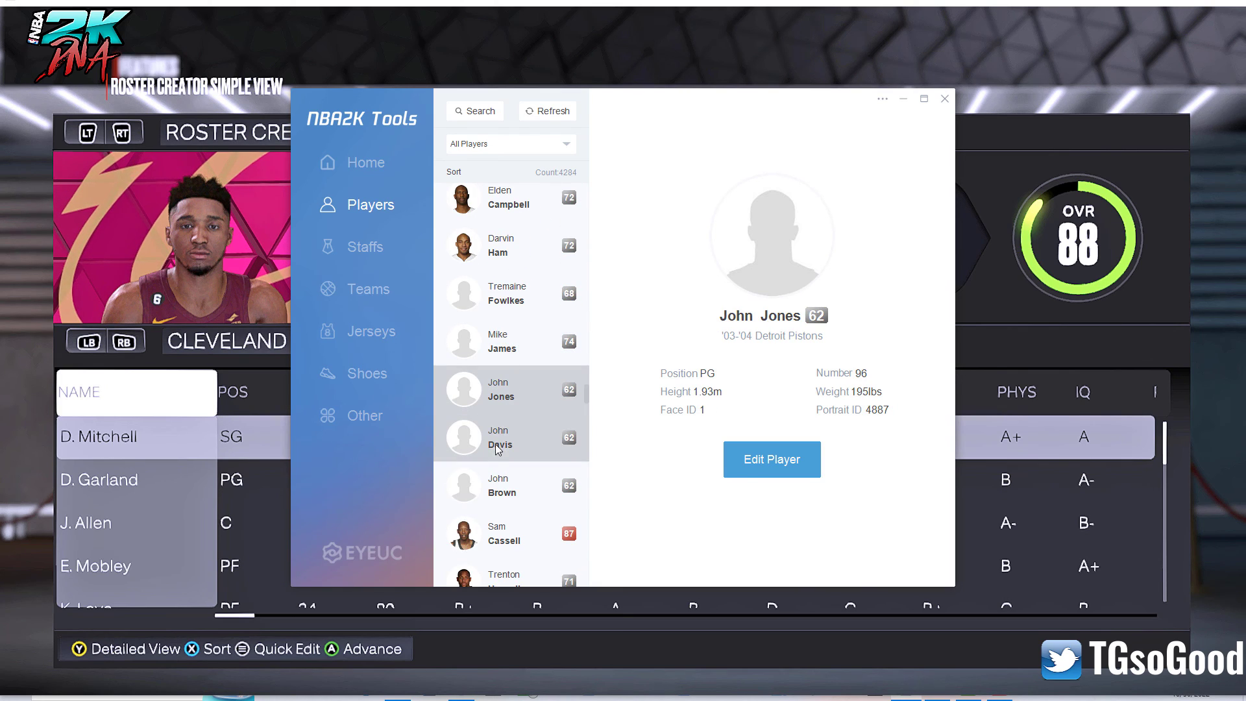
click(510, 440)
scroll(506, 493, down, 5)
scroll(505, 534, down, 5)
click(510, 449)
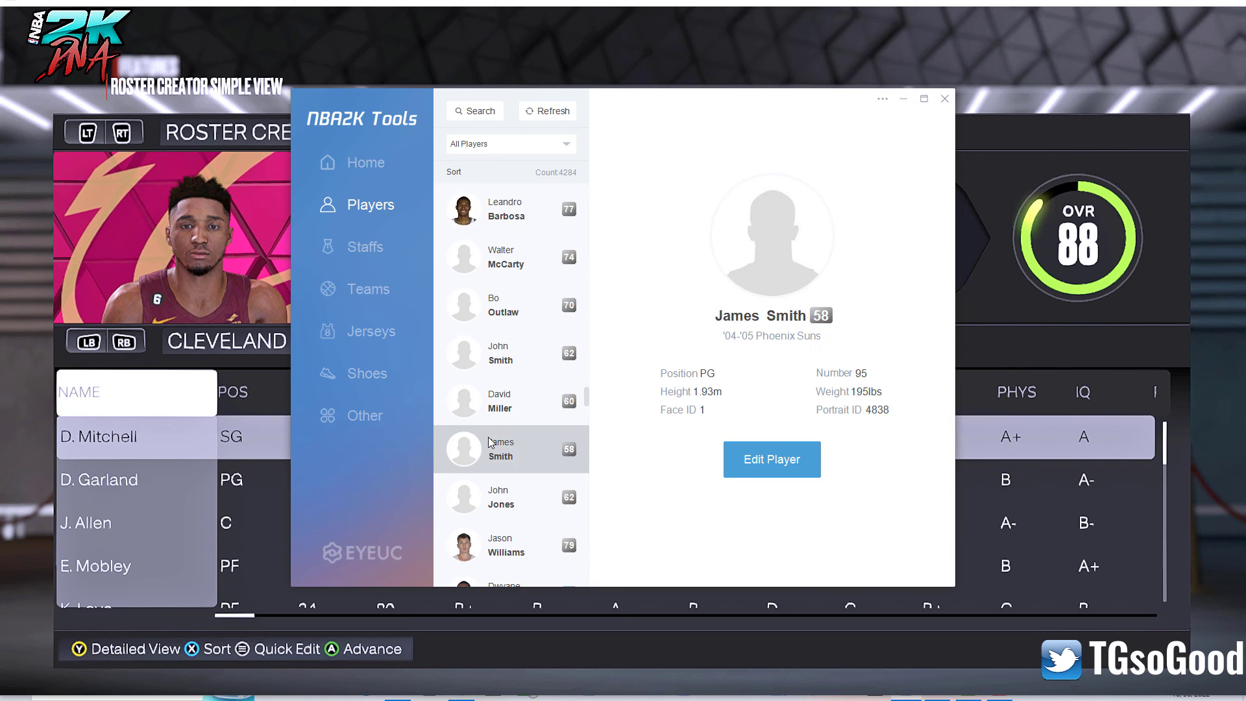
click(513, 408)
scroll(501, 524, down, 5)
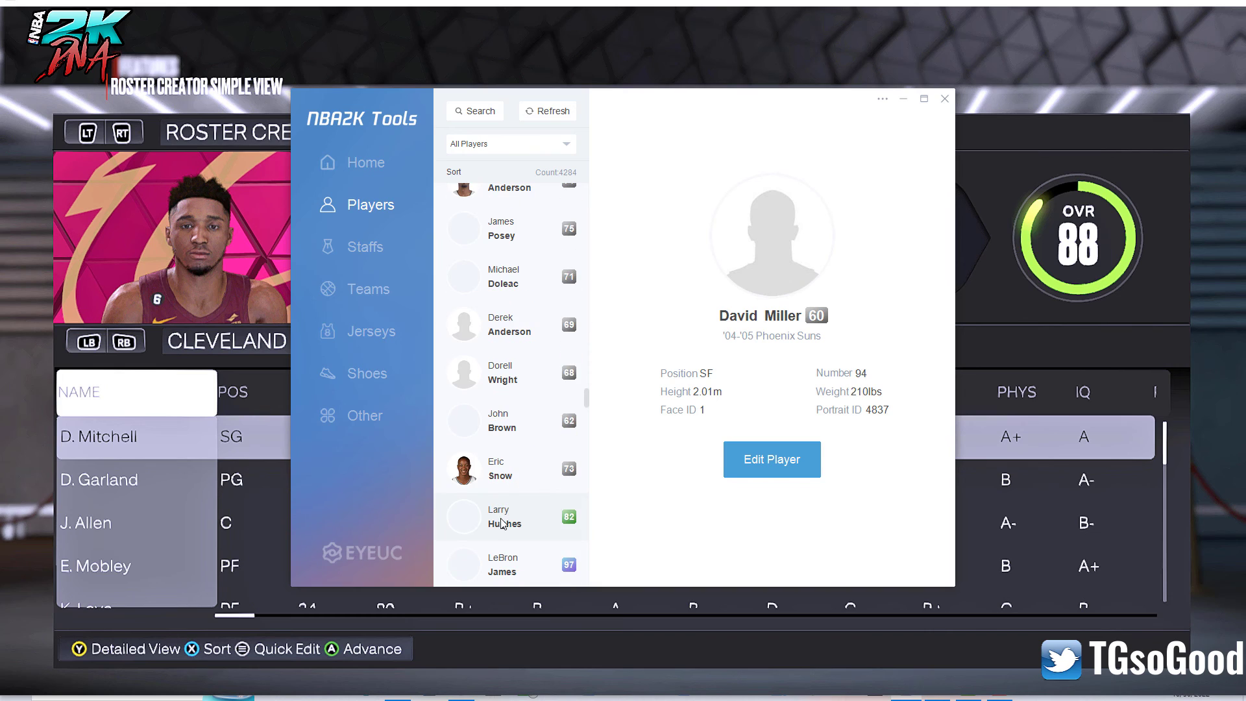
click(504, 483)
click(489, 516)
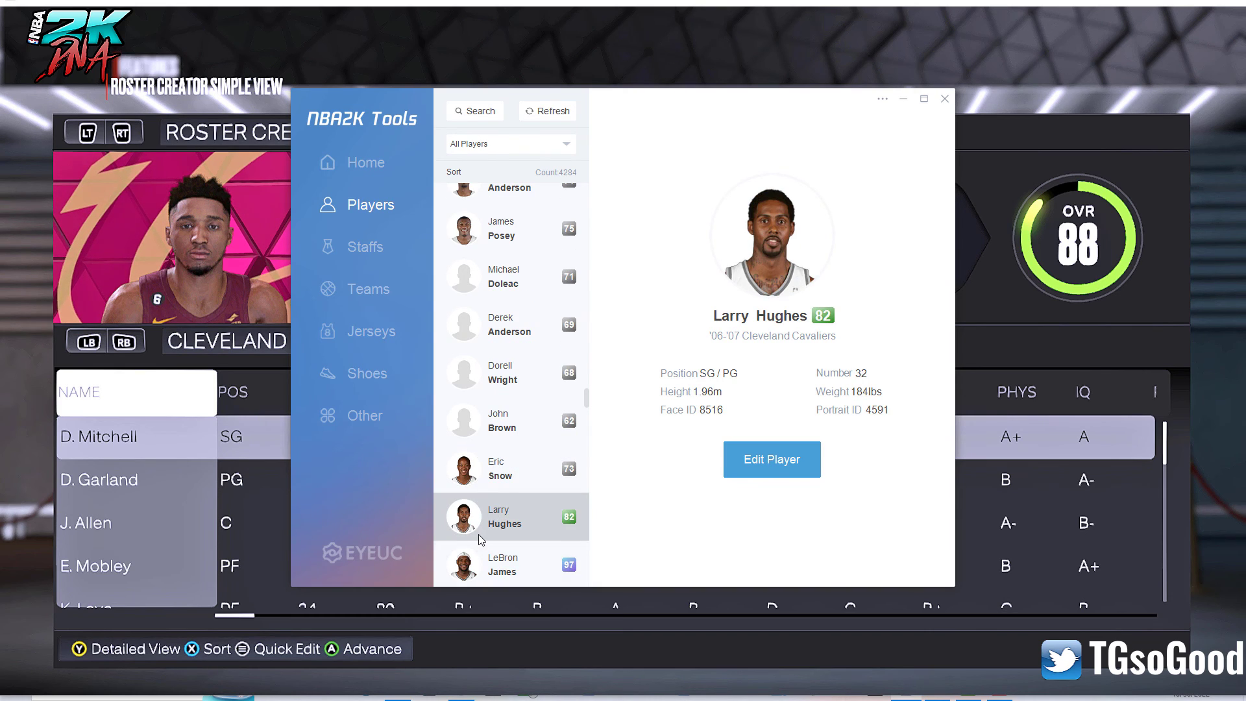
scroll(481, 539, down, 5)
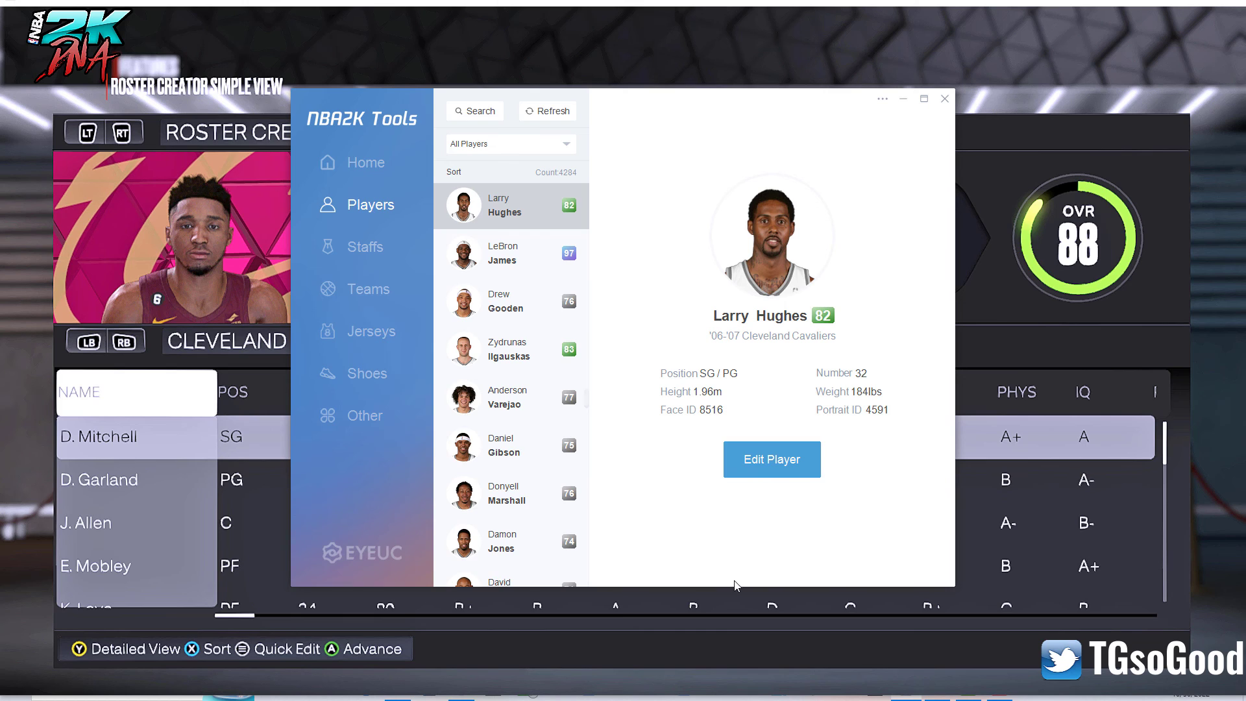
Step: Copy all of Larry Hughes's player data to the clipboard and close his editor
click(779, 459)
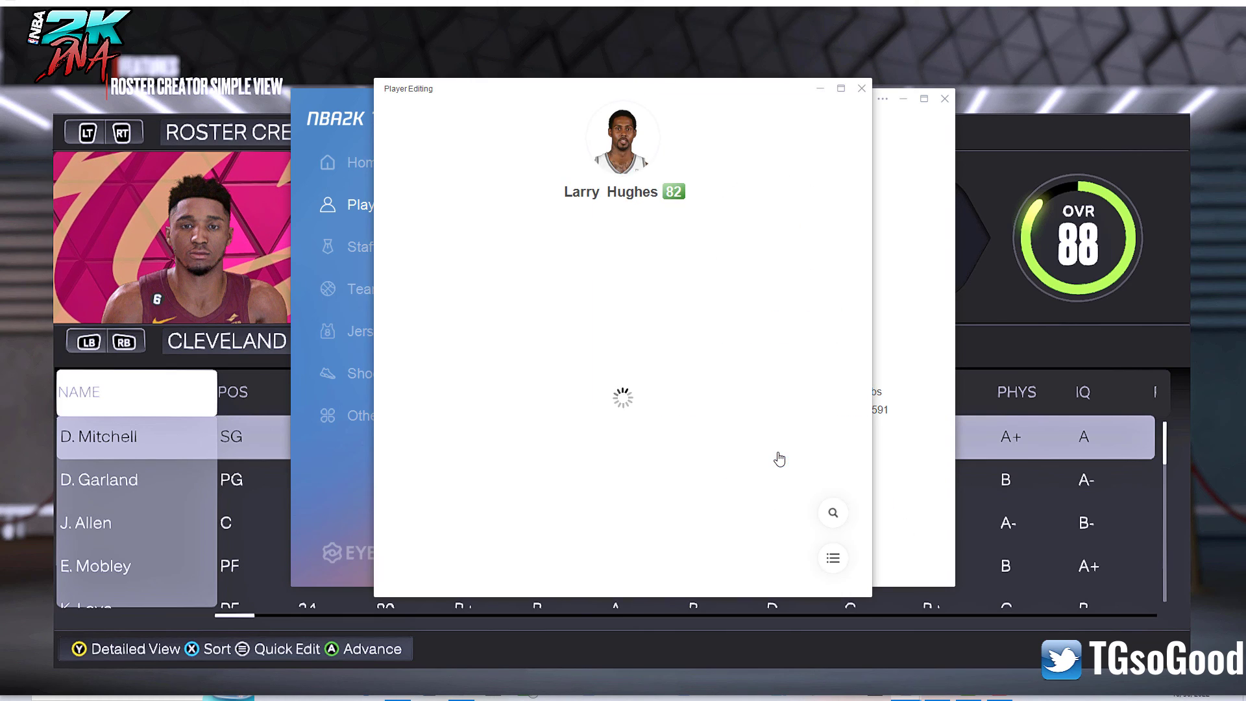
click(834, 559)
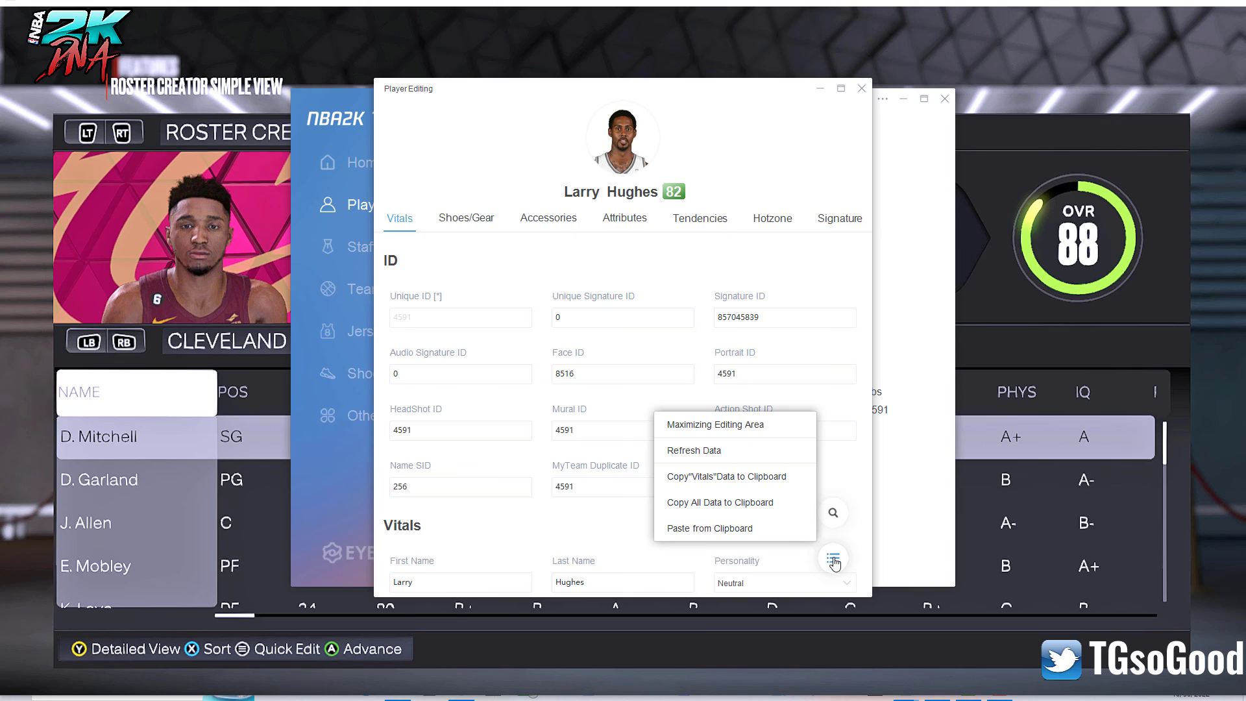
click(727, 505)
click(862, 91)
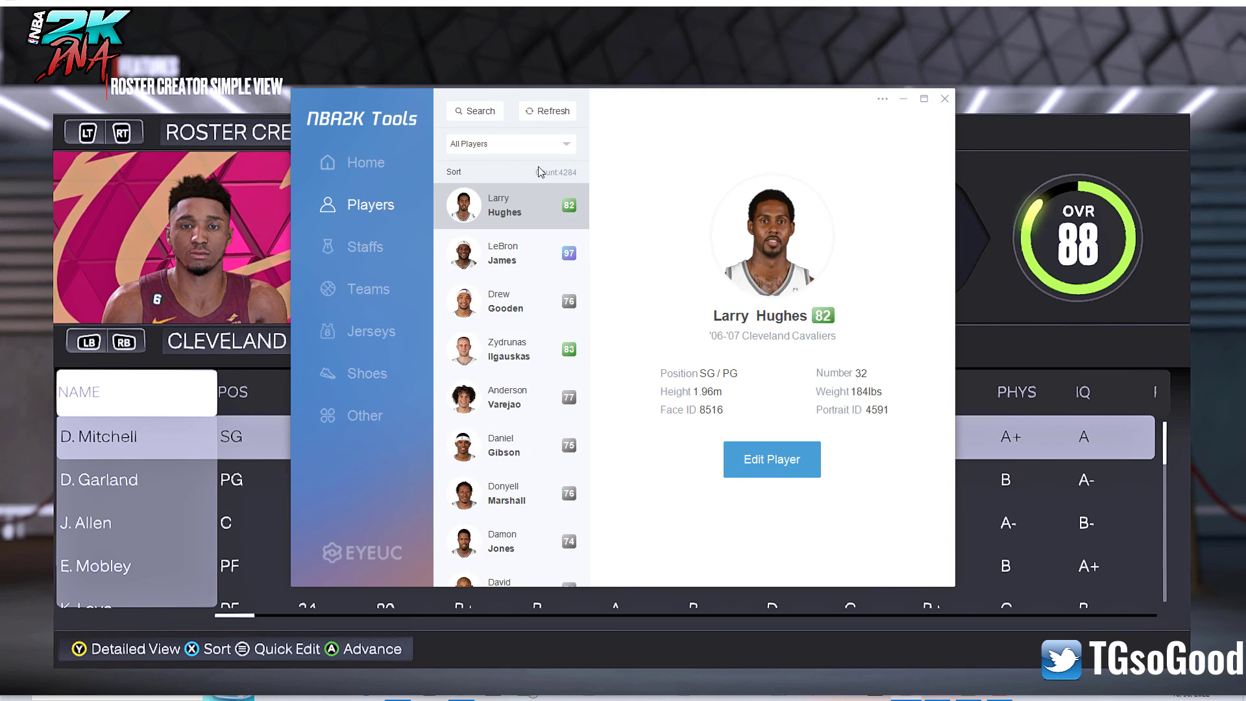
Step: Filter to 4 - Cleveland Cavaliers and paste Hughes's data over Donovan Mitchell, then return to the game
click(492, 144)
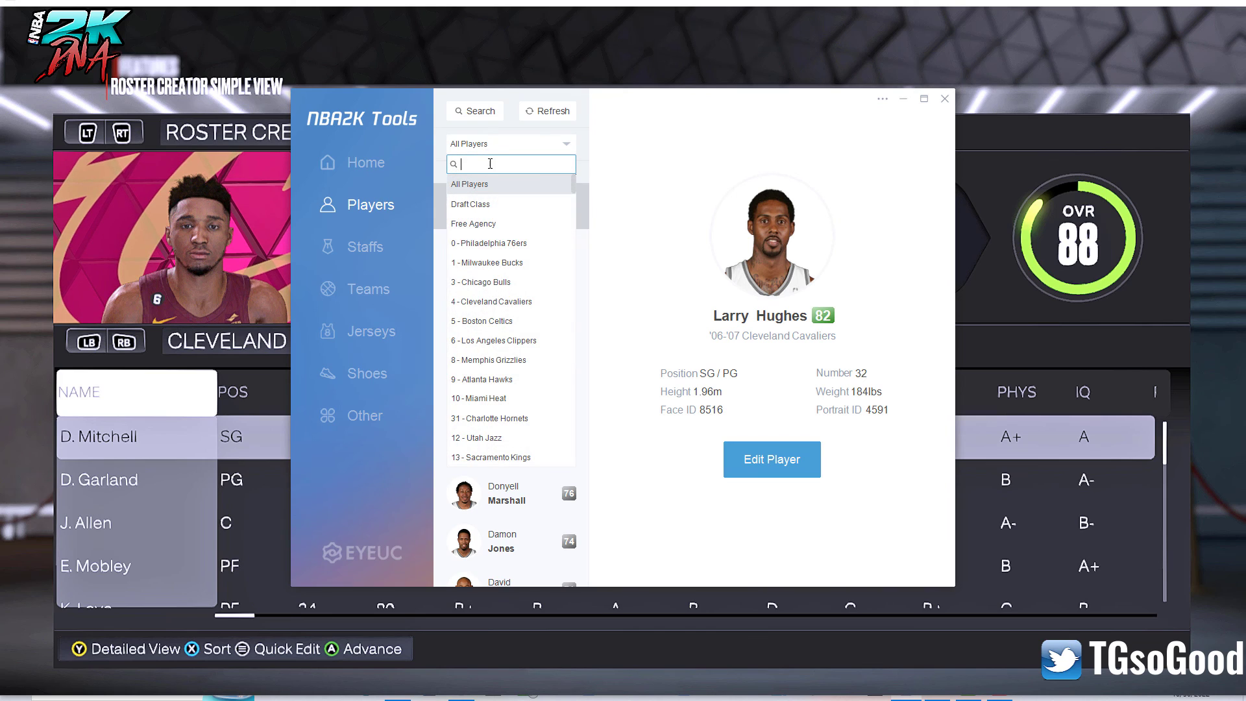
click(490, 302)
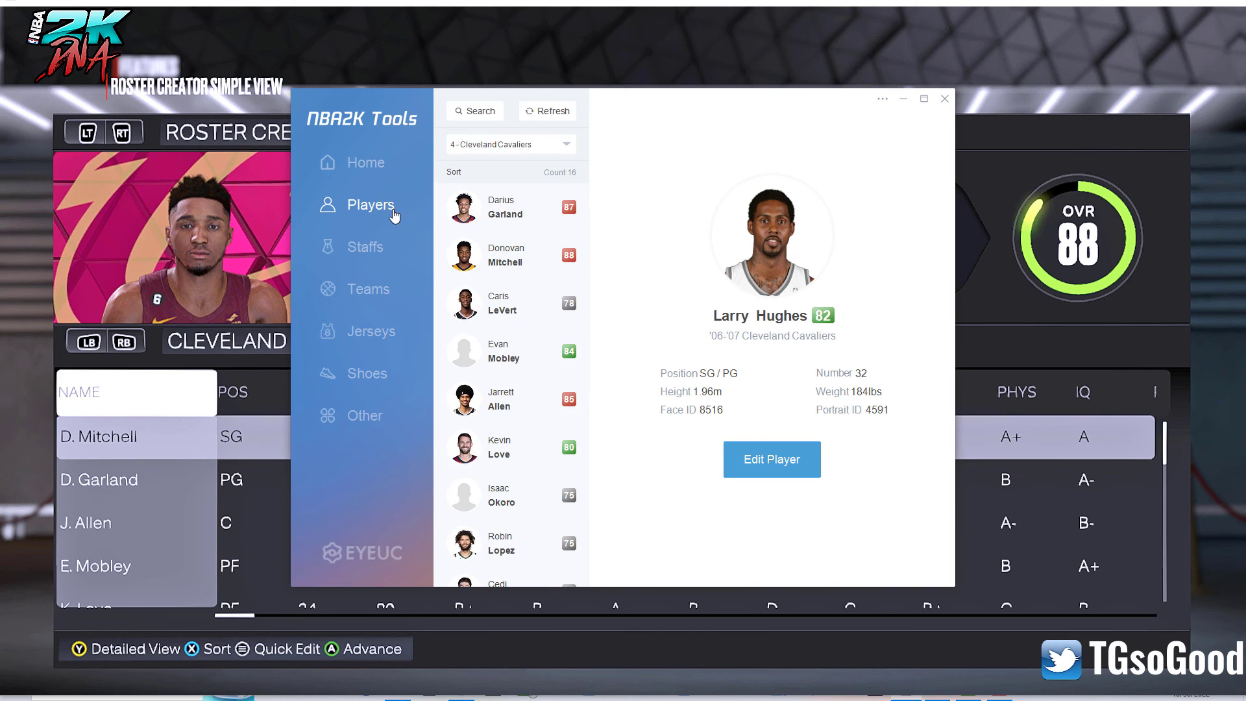
click(528, 263)
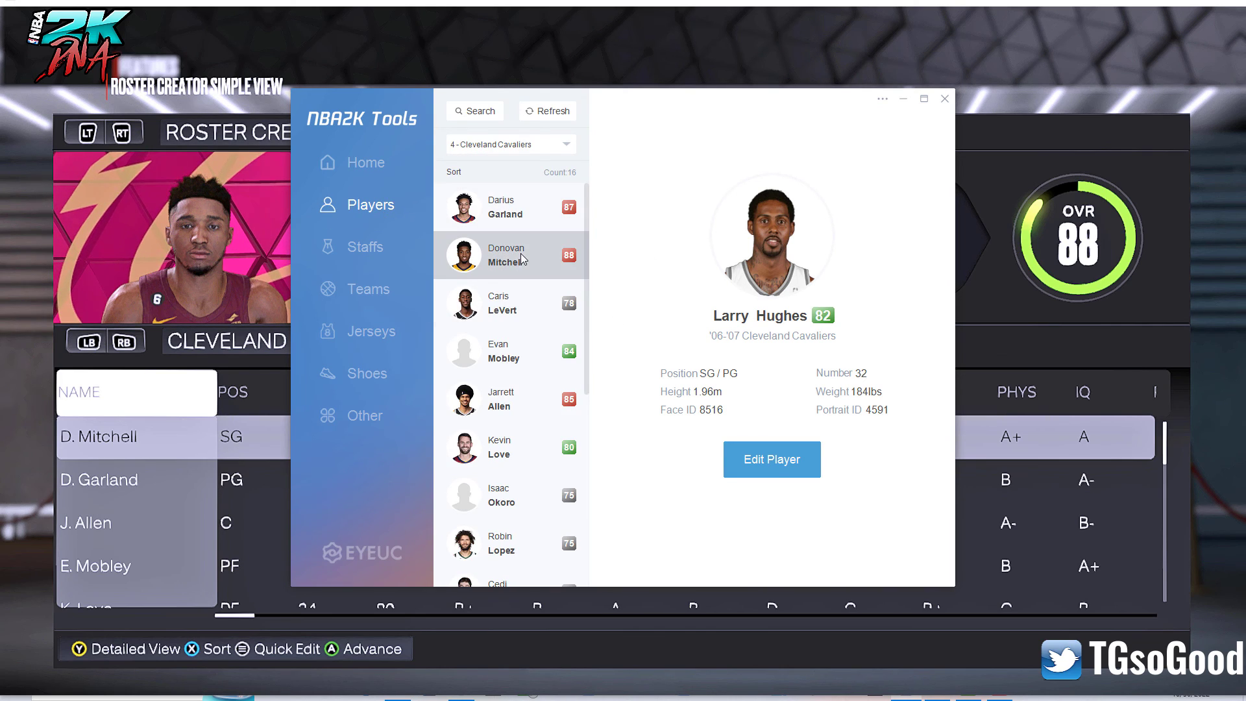
click(773, 460)
click(831, 558)
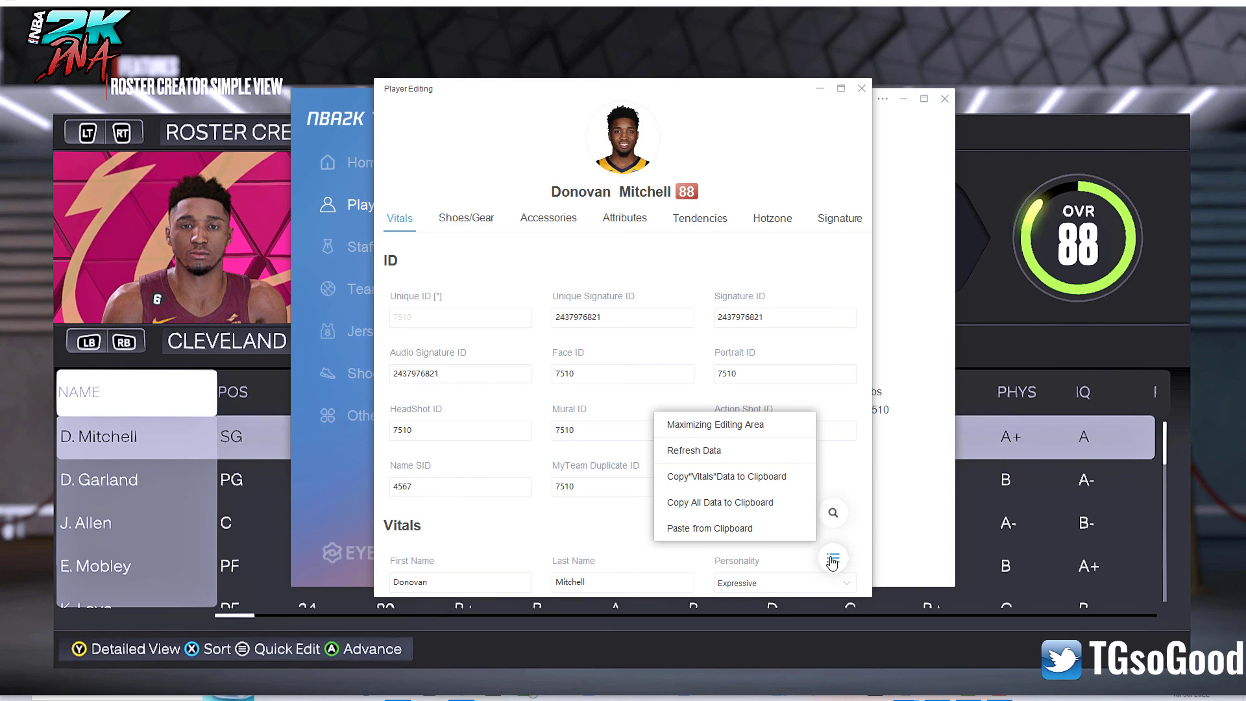
click(747, 528)
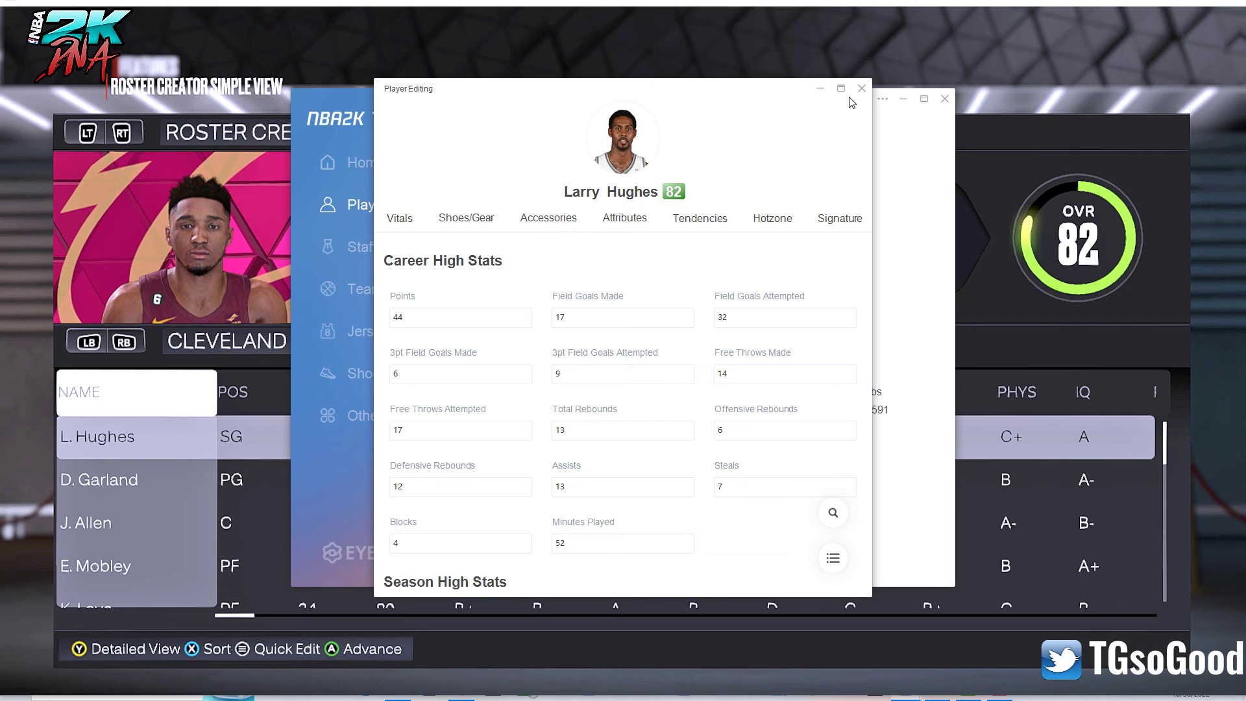
click(682, 36)
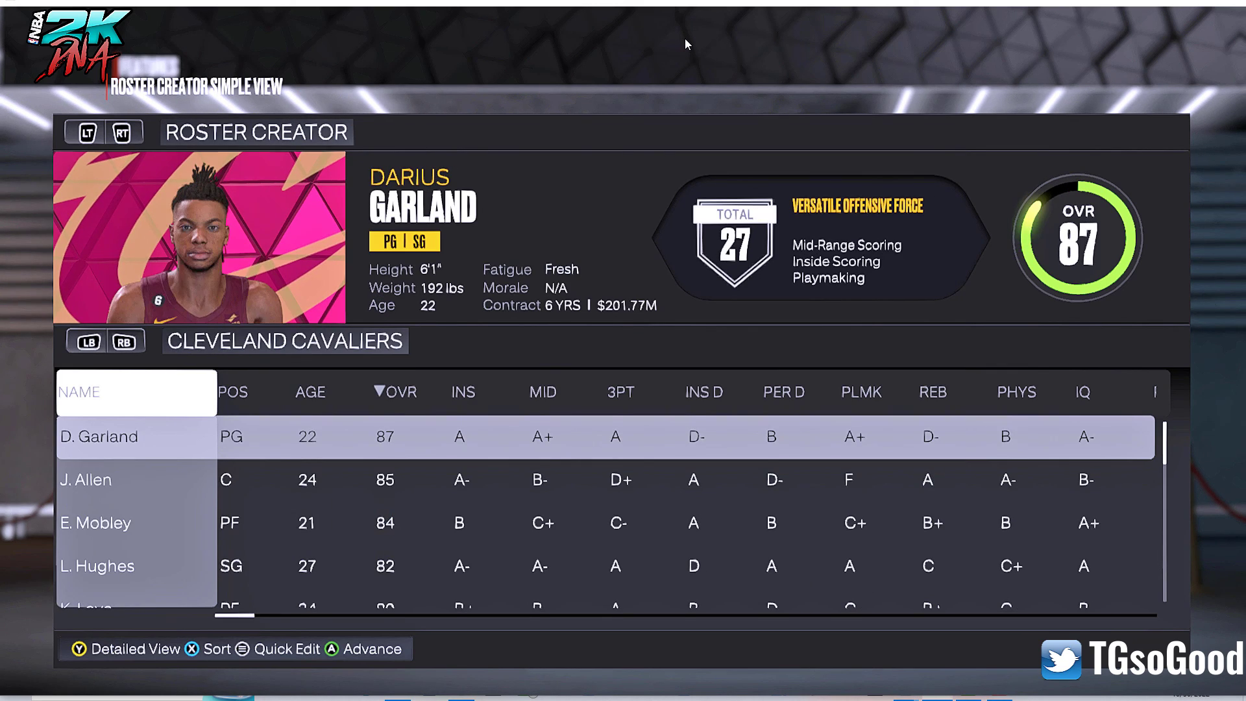
Step: Check L. Hughes at SG, 82 overall, on the Cavaliers roster, then select K. Love's row
key(Down)
key(Down)
key(Down)
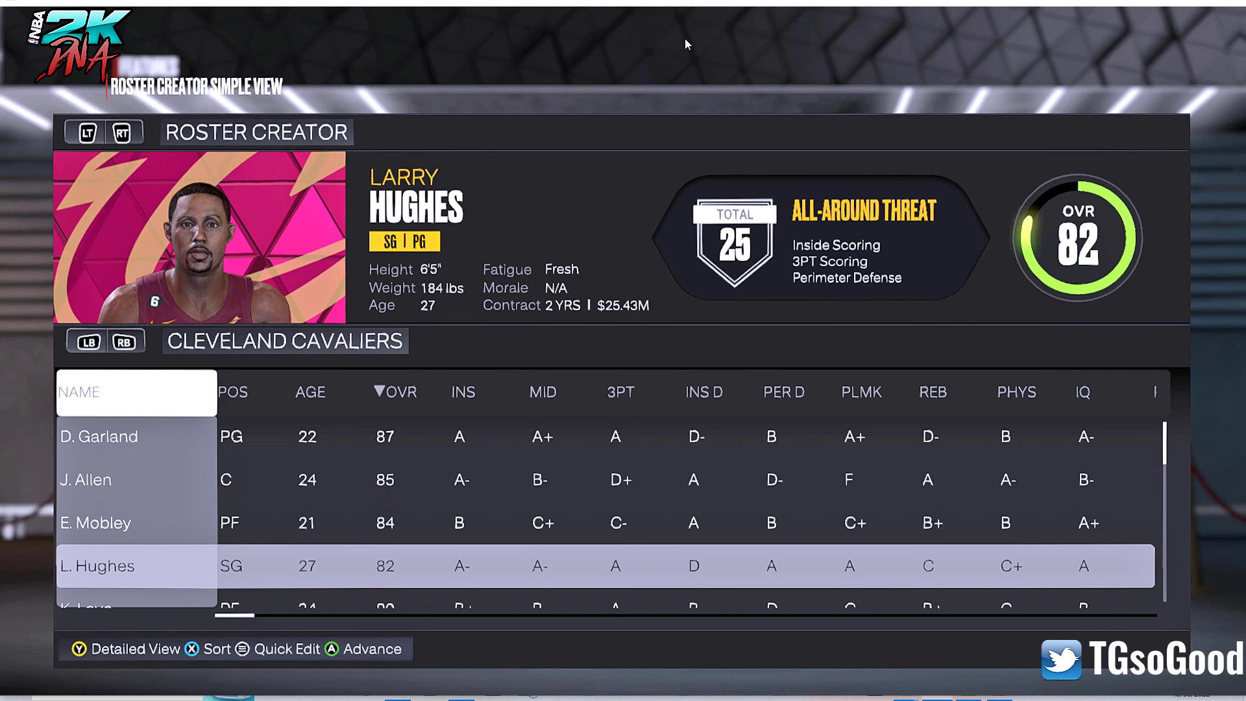
click(836, 605)
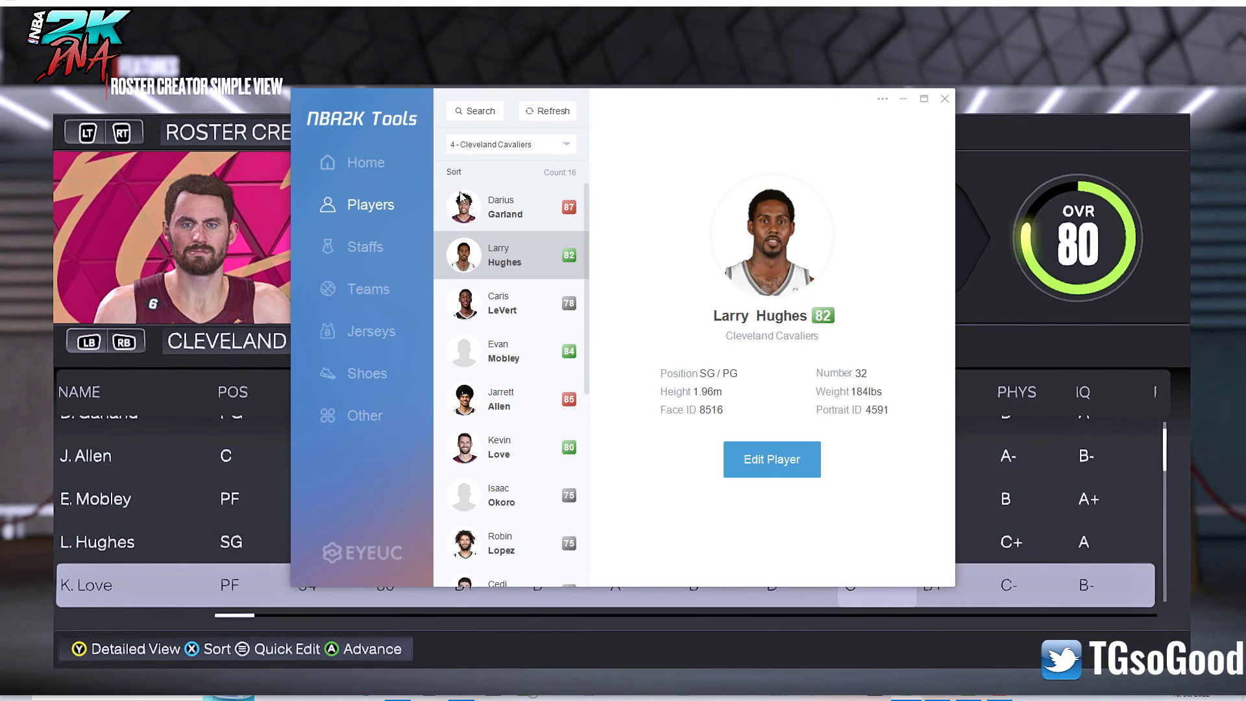
Step: Copy all of Joel Embiid's player data from the Philadelphia 76ers roster
click(478, 148)
scroll(508, 206, up, 3)
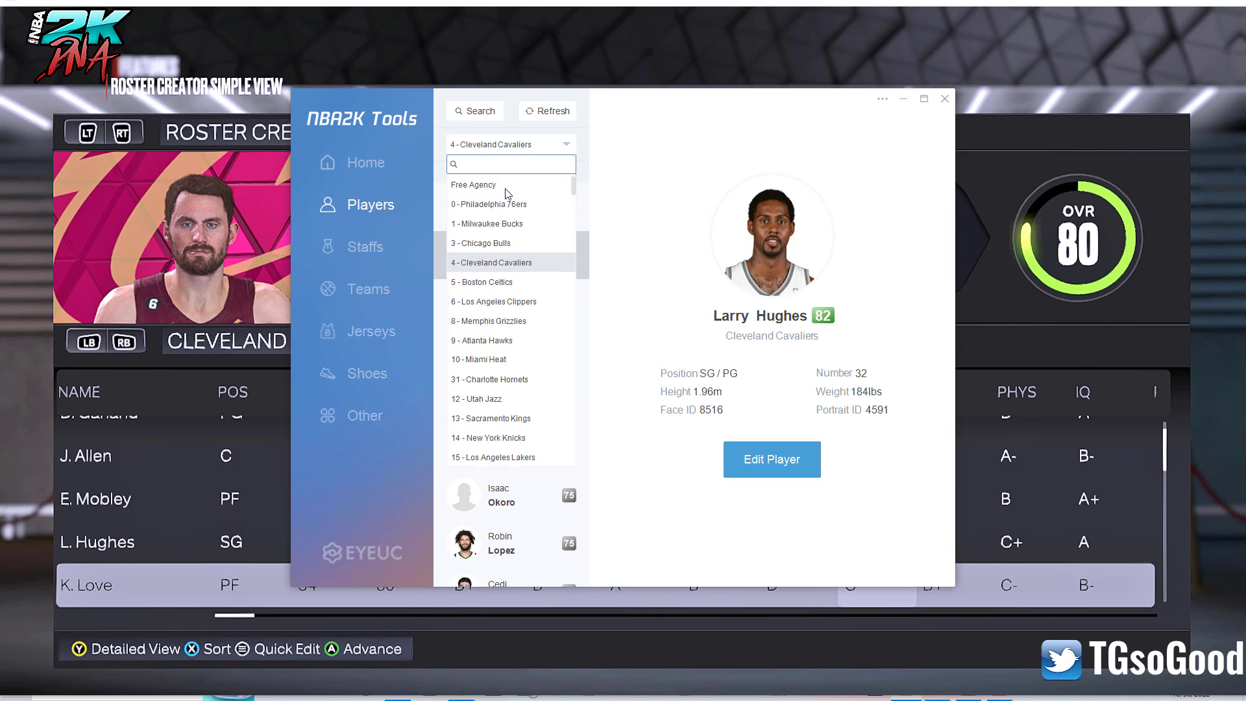
click(500, 223)
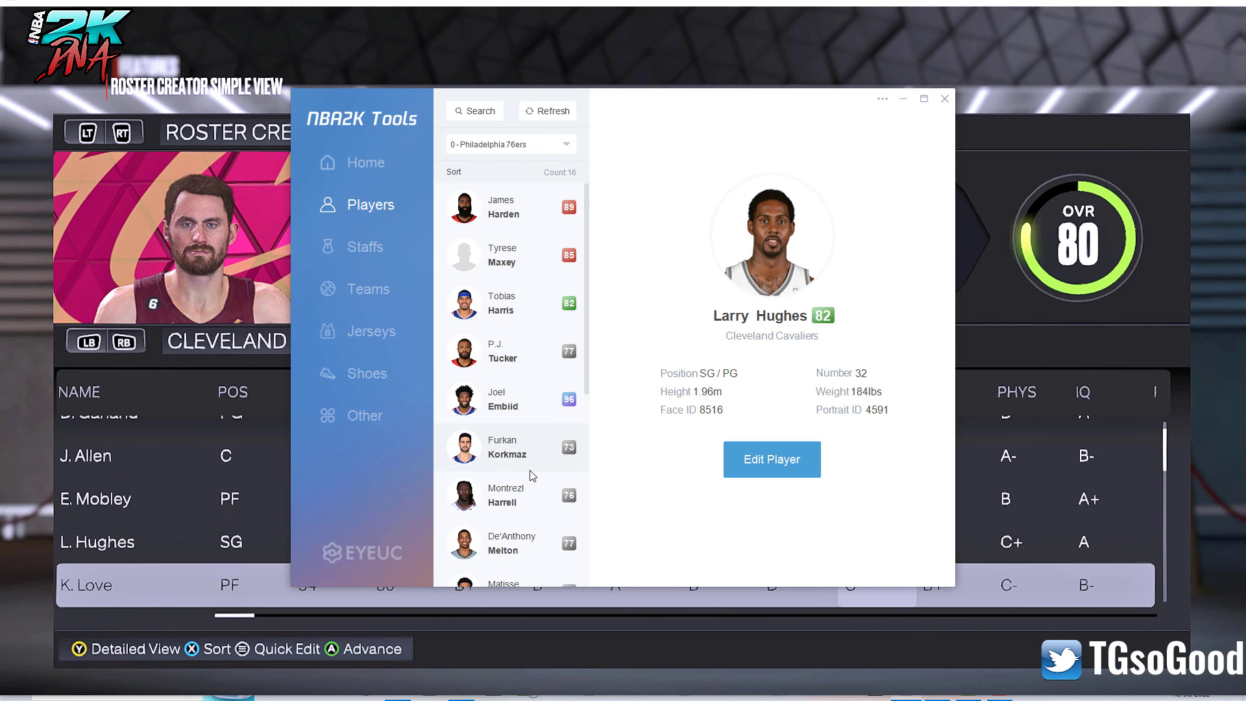
click(503, 399)
click(815, 473)
click(834, 558)
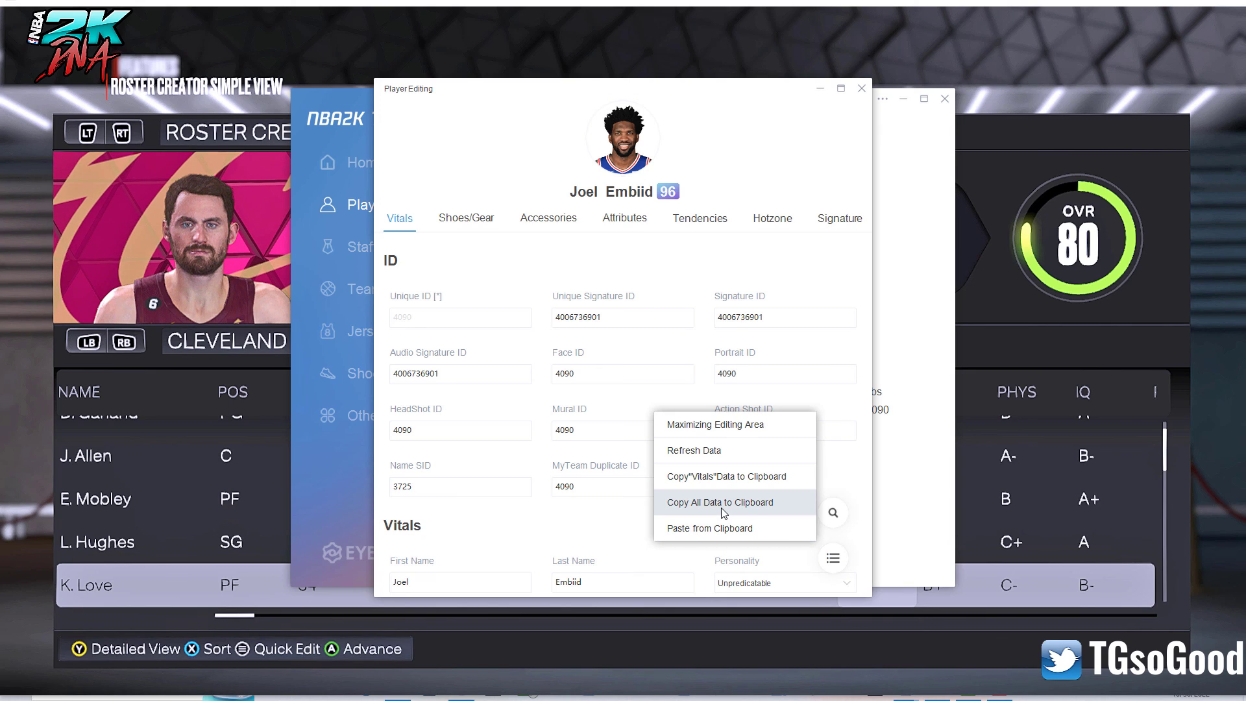
click(722, 504)
click(862, 88)
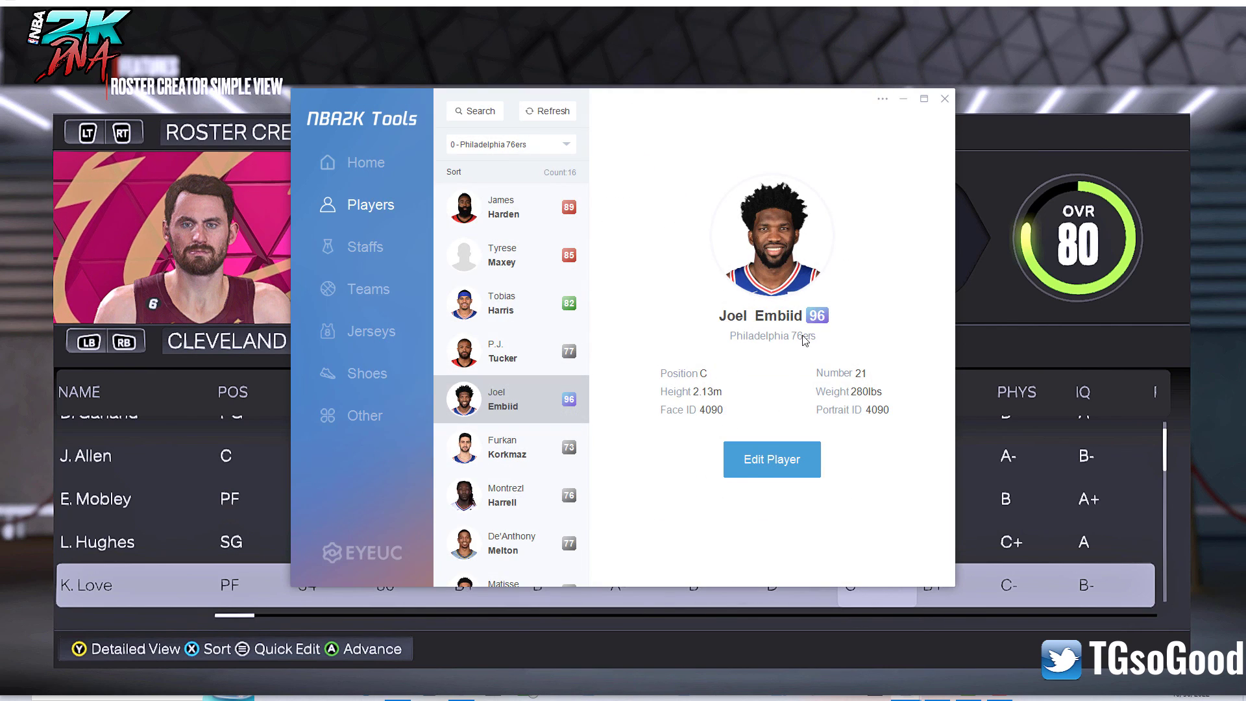
Step: Paste Embiid's copied data over Jarrett Allen on the Cleveland Cavaliers
click(508, 144)
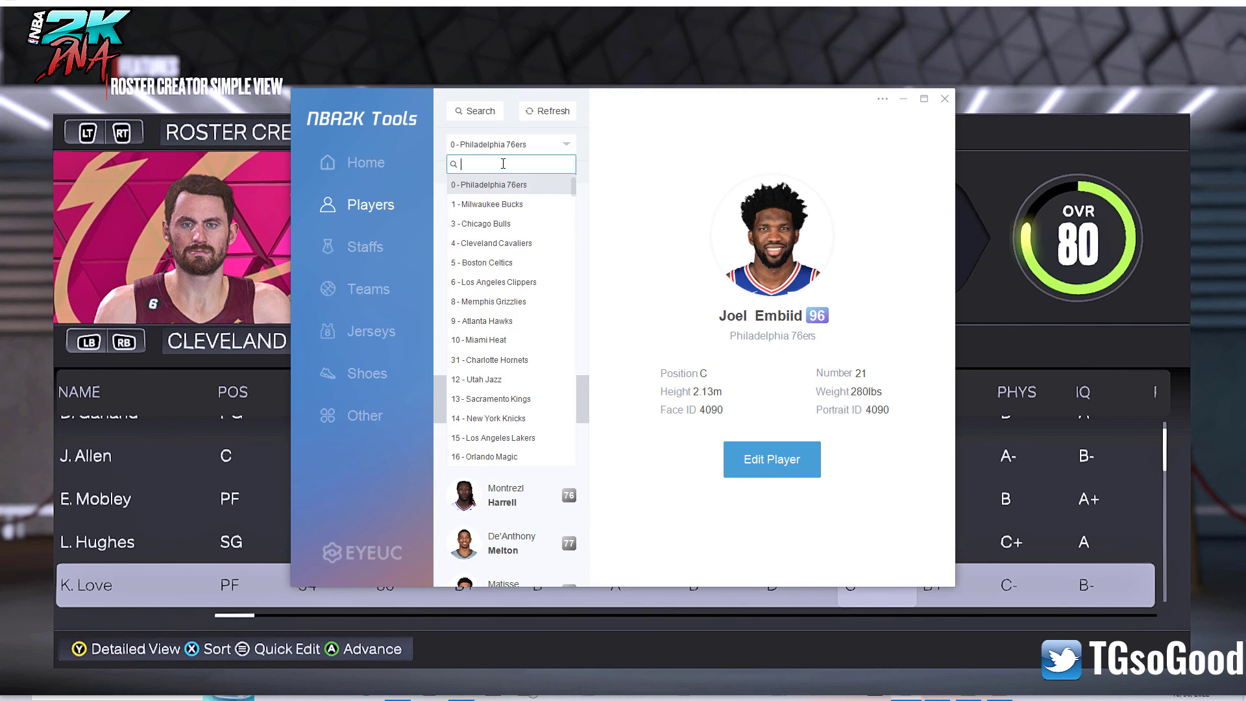
click(499, 242)
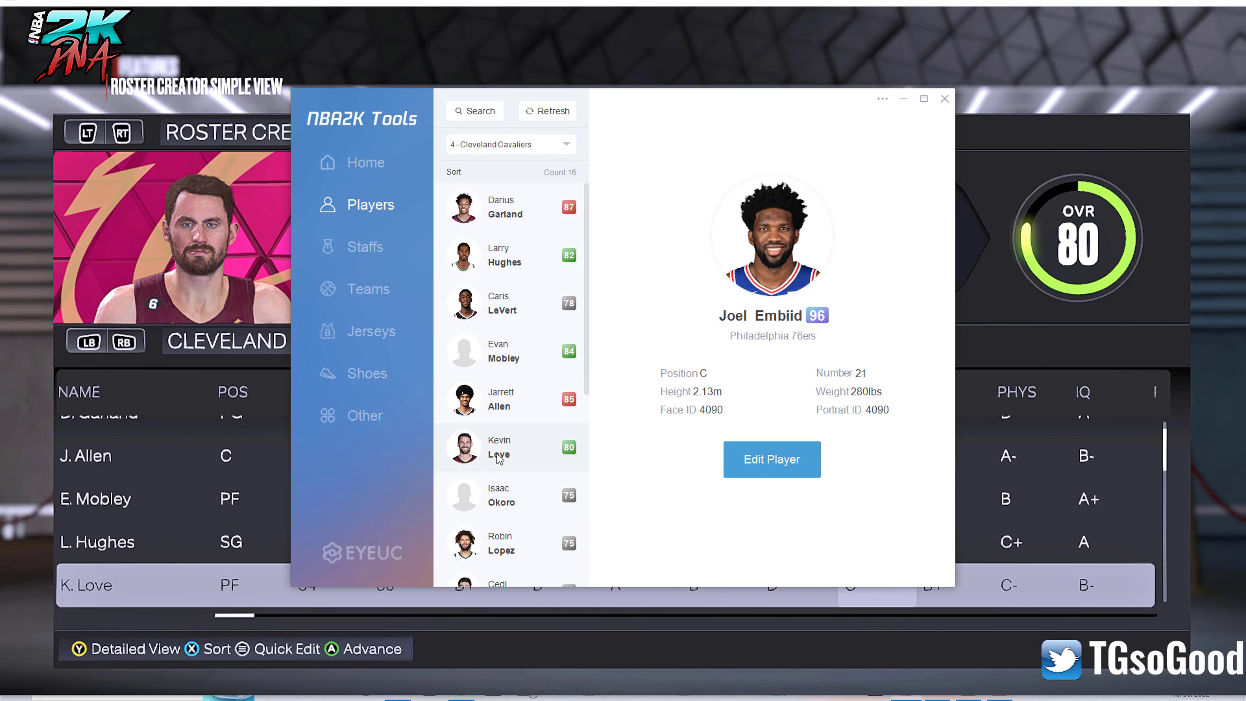
click(502, 407)
click(805, 472)
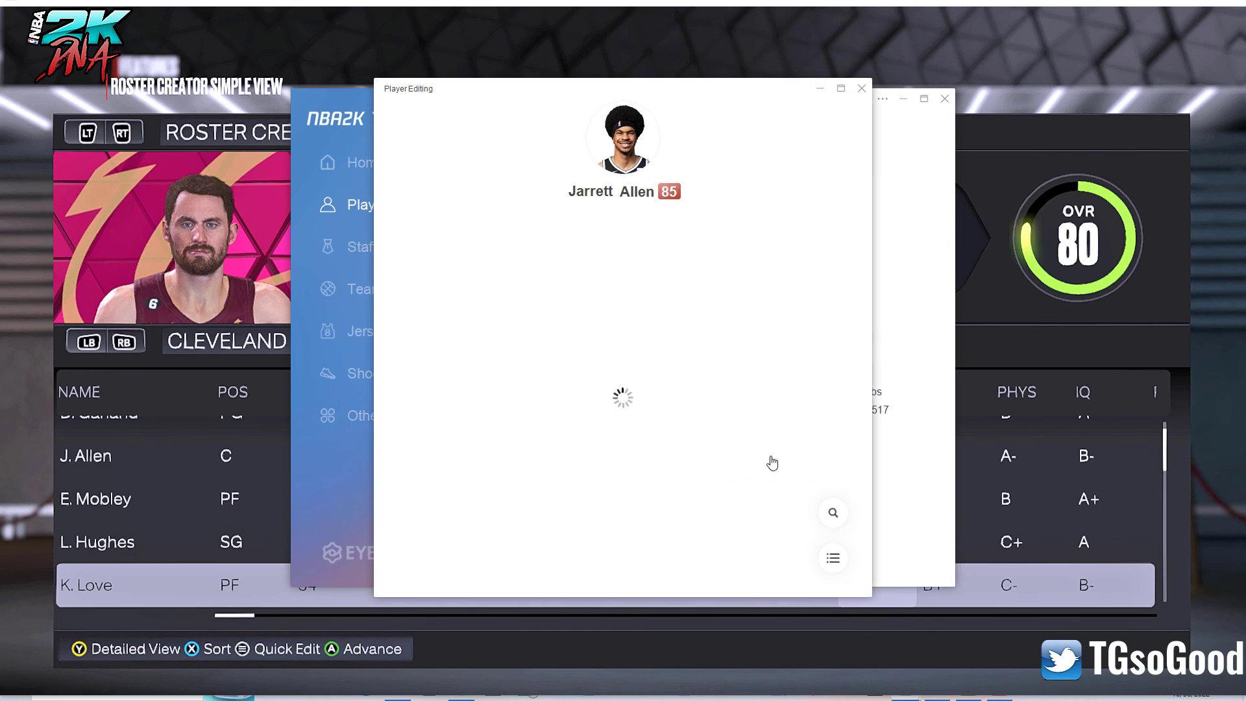
click(833, 559)
click(713, 529)
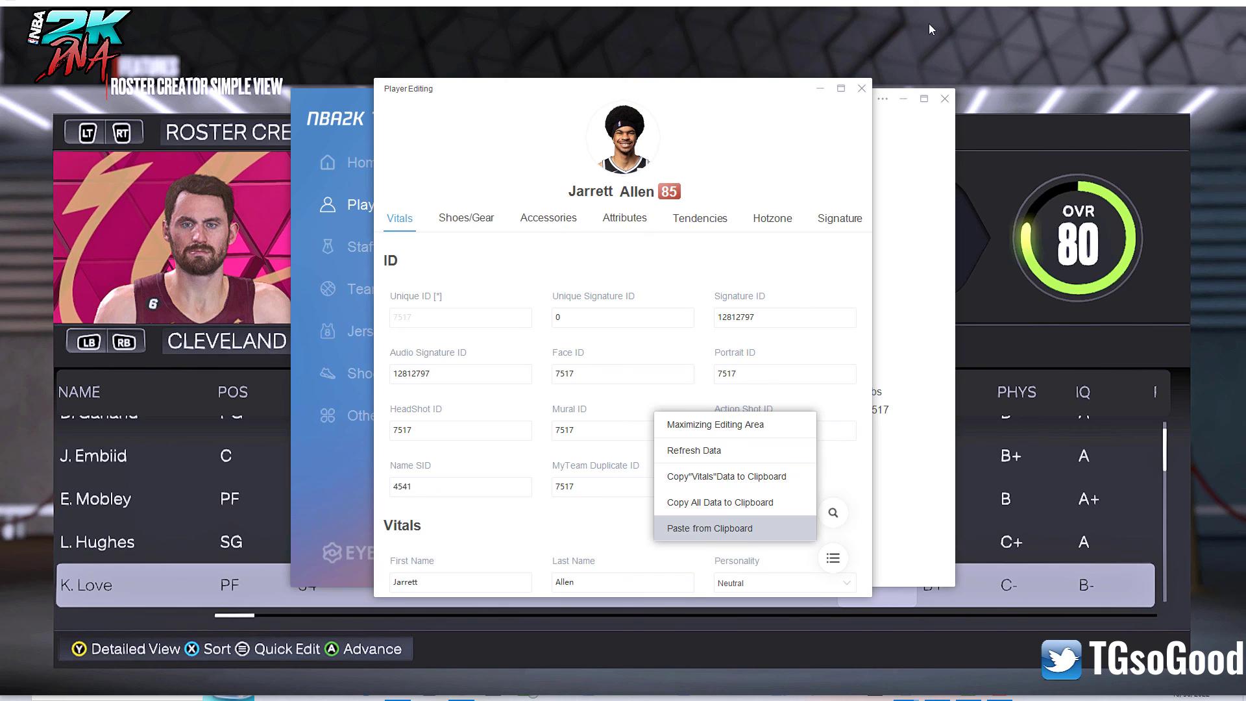
click(863, 89)
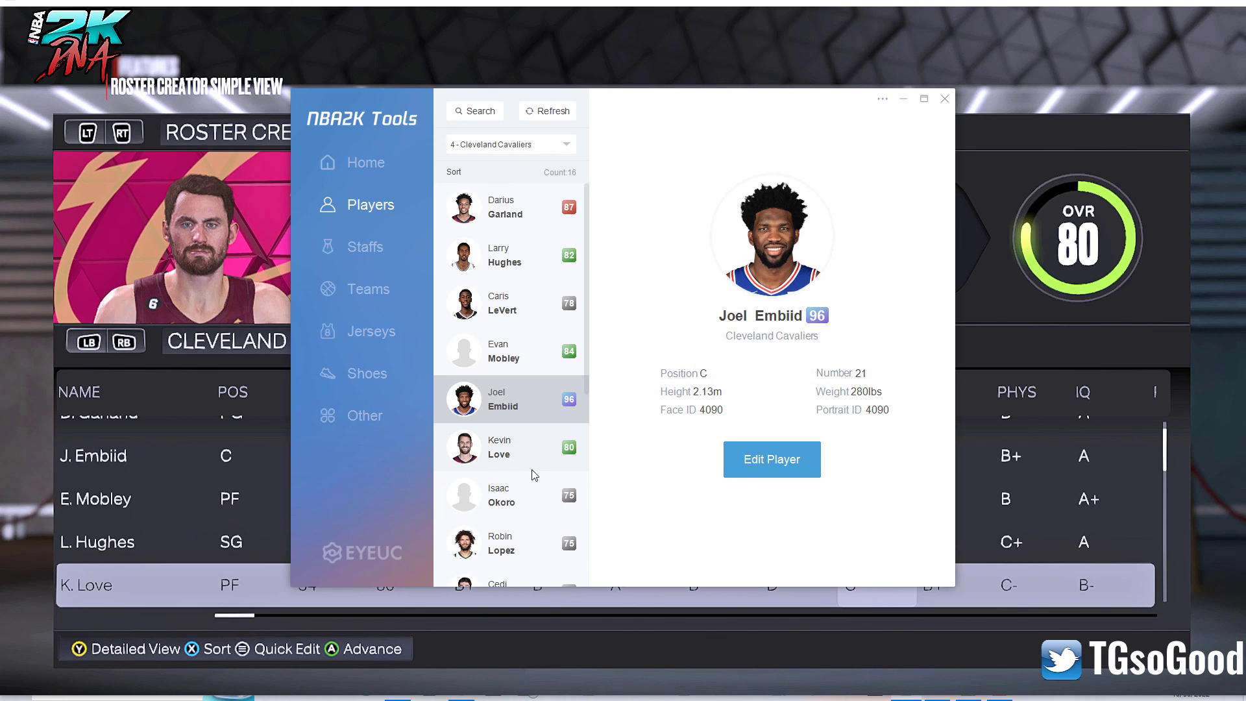
Step: Check that J. Embiid now appears in the game's Cavaliers roster
key(Up)
key(Up)
key(Up)
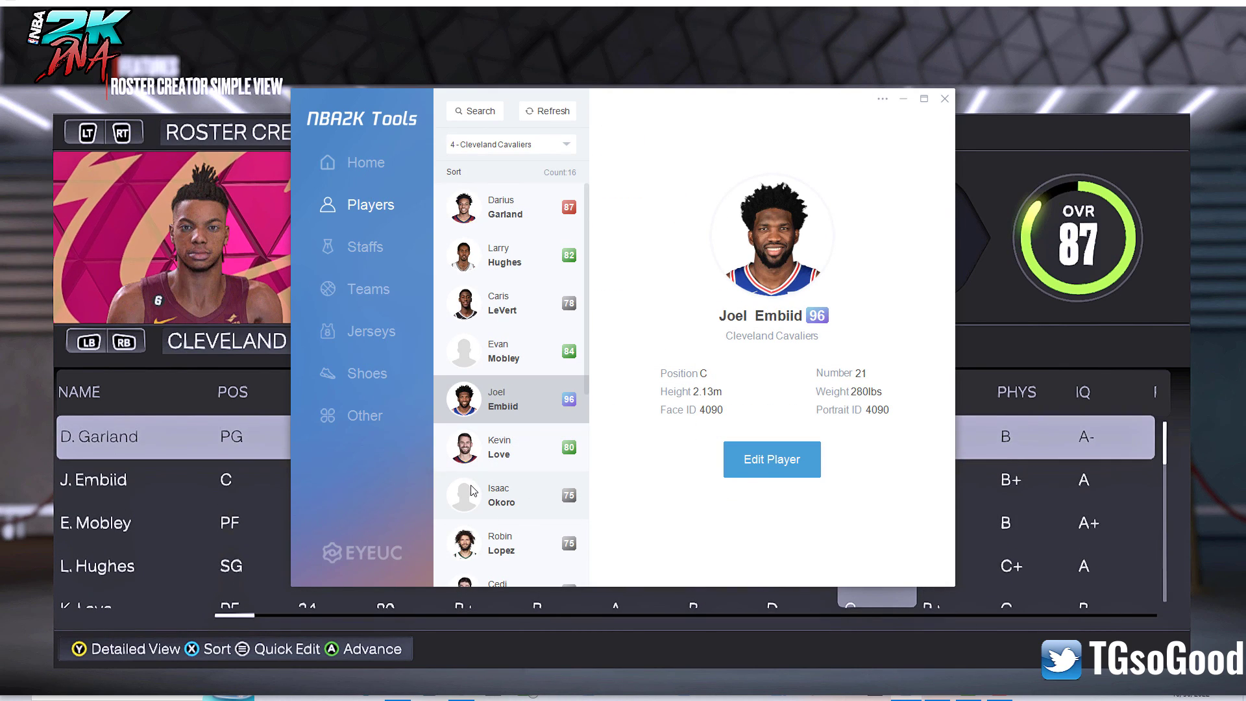
key(Down)
key(Down)
key(Down)
key(Up)
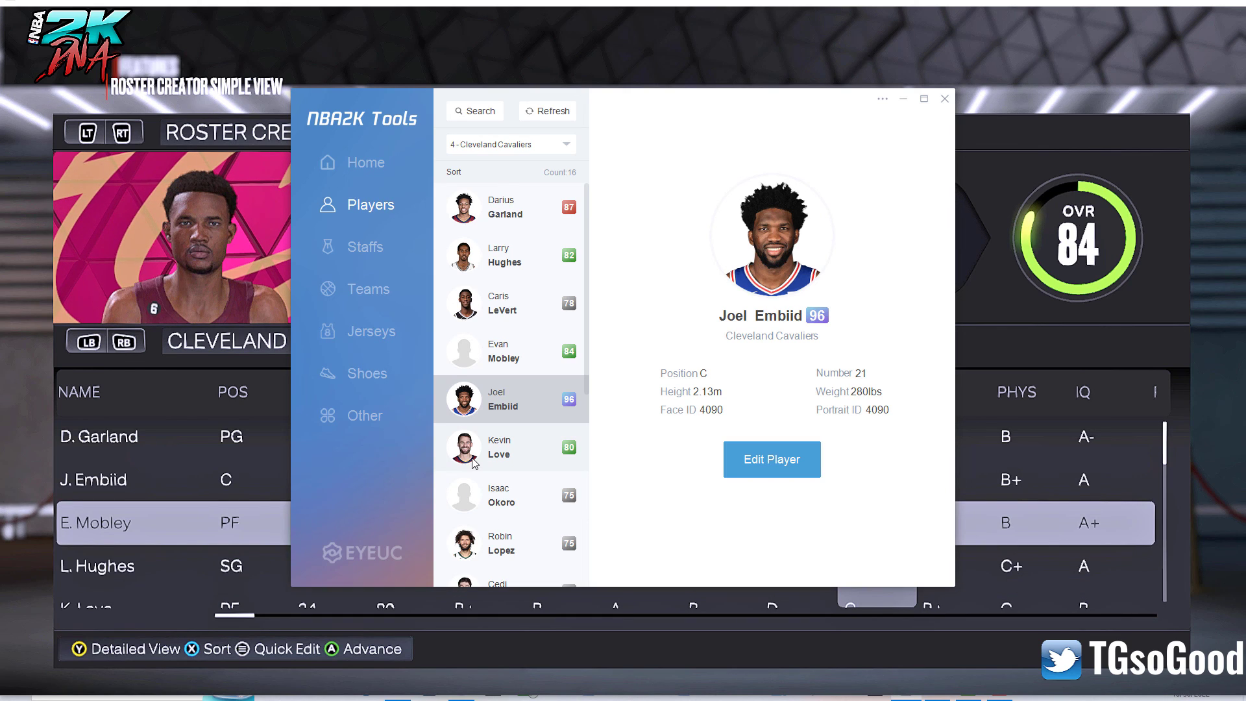
key(Up)
key(q)
key(e)
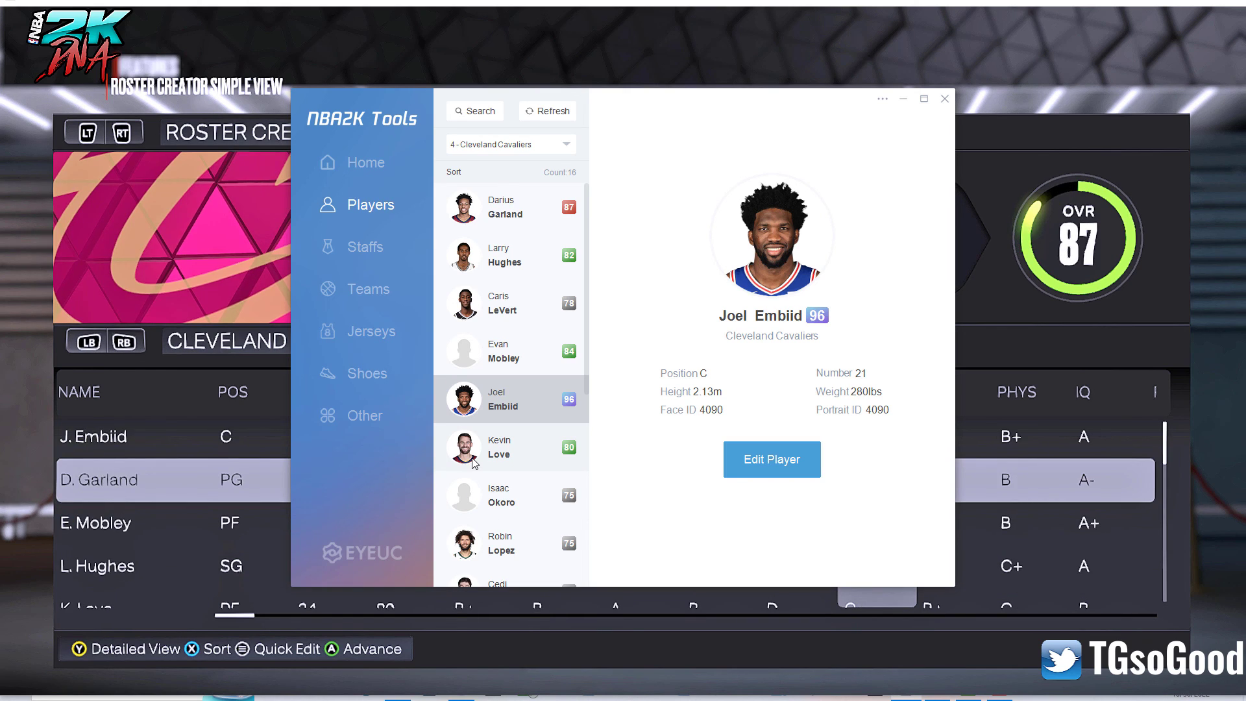
key(Up)
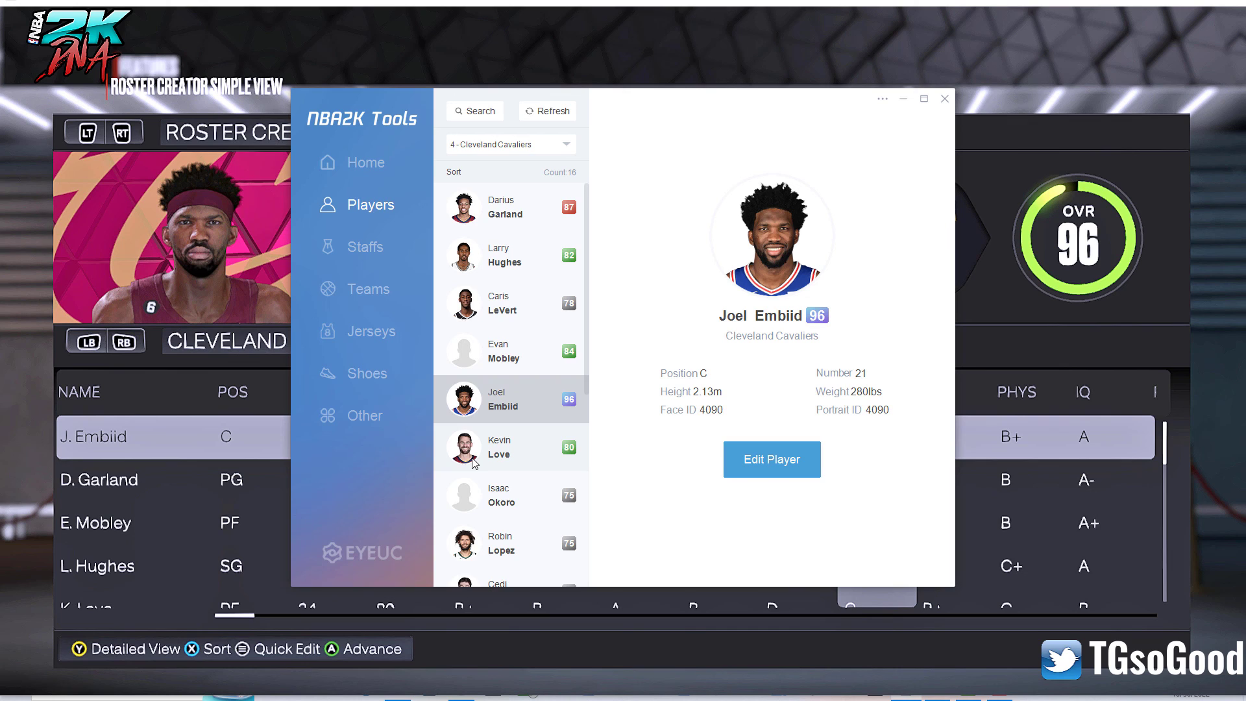
Step: Overwrite Al Horford on the Boston Celtics with Embiid's copied data
click(493, 146)
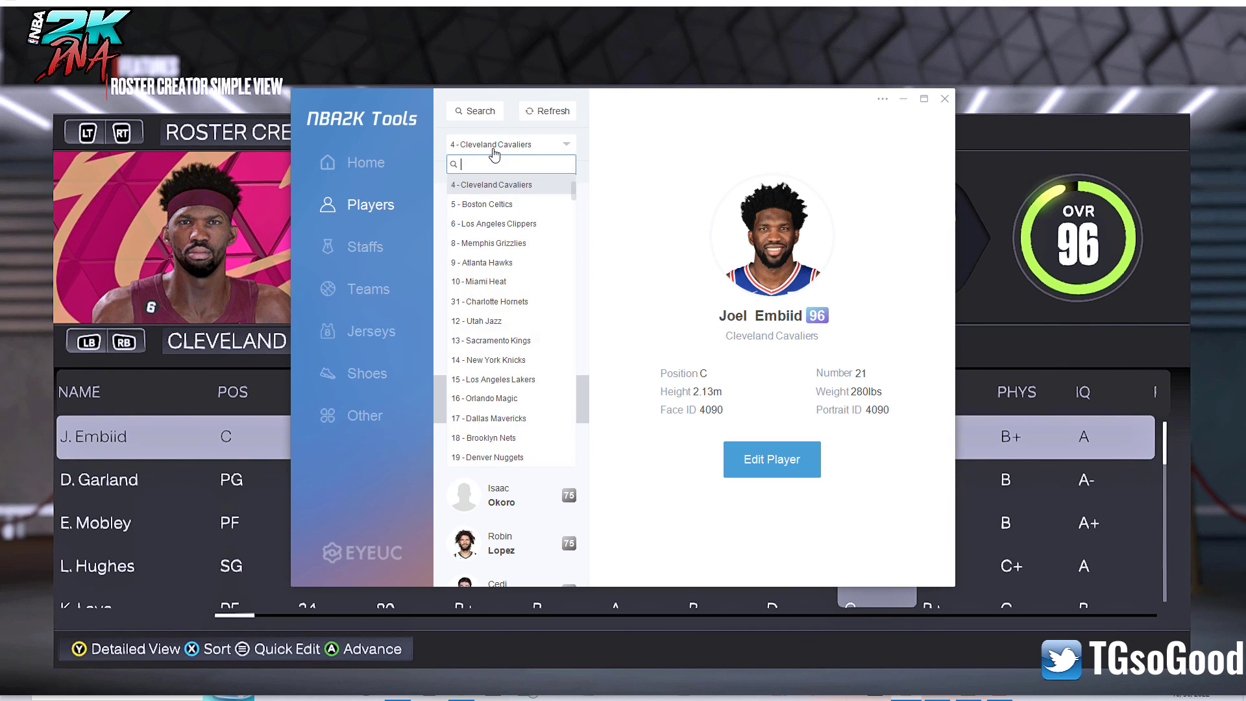
click(500, 204)
click(527, 406)
click(771, 459)
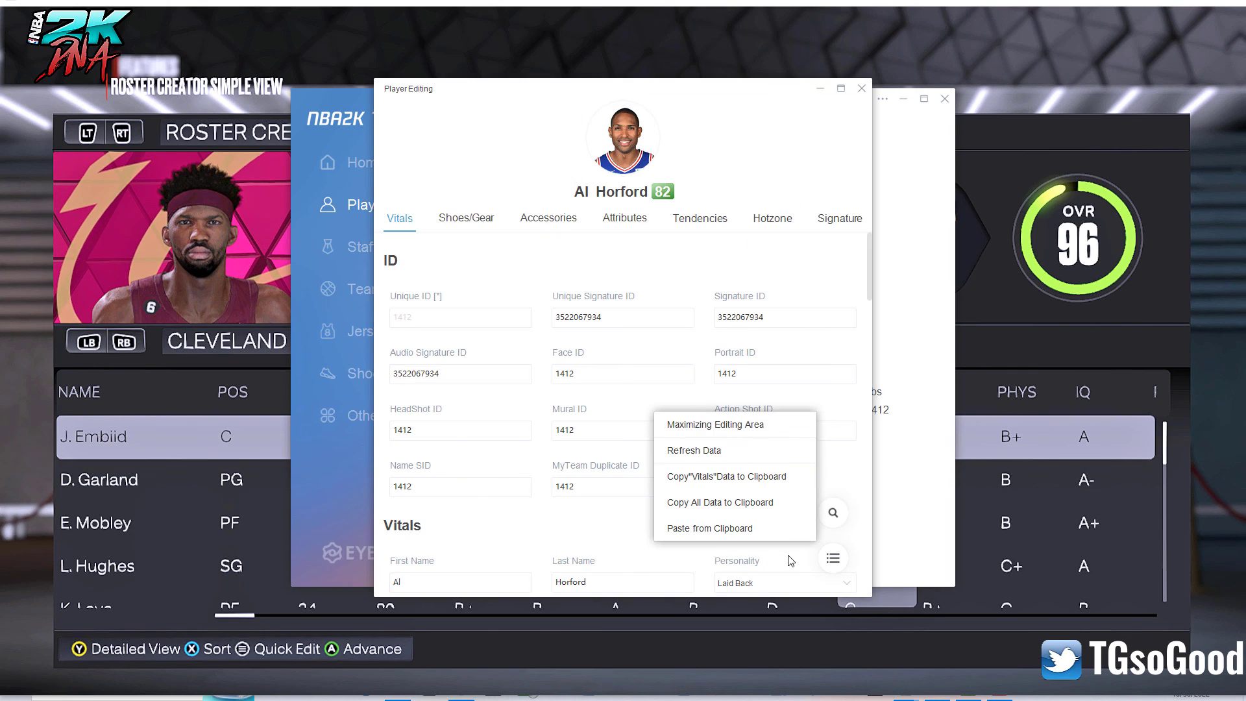
click(723, 529)
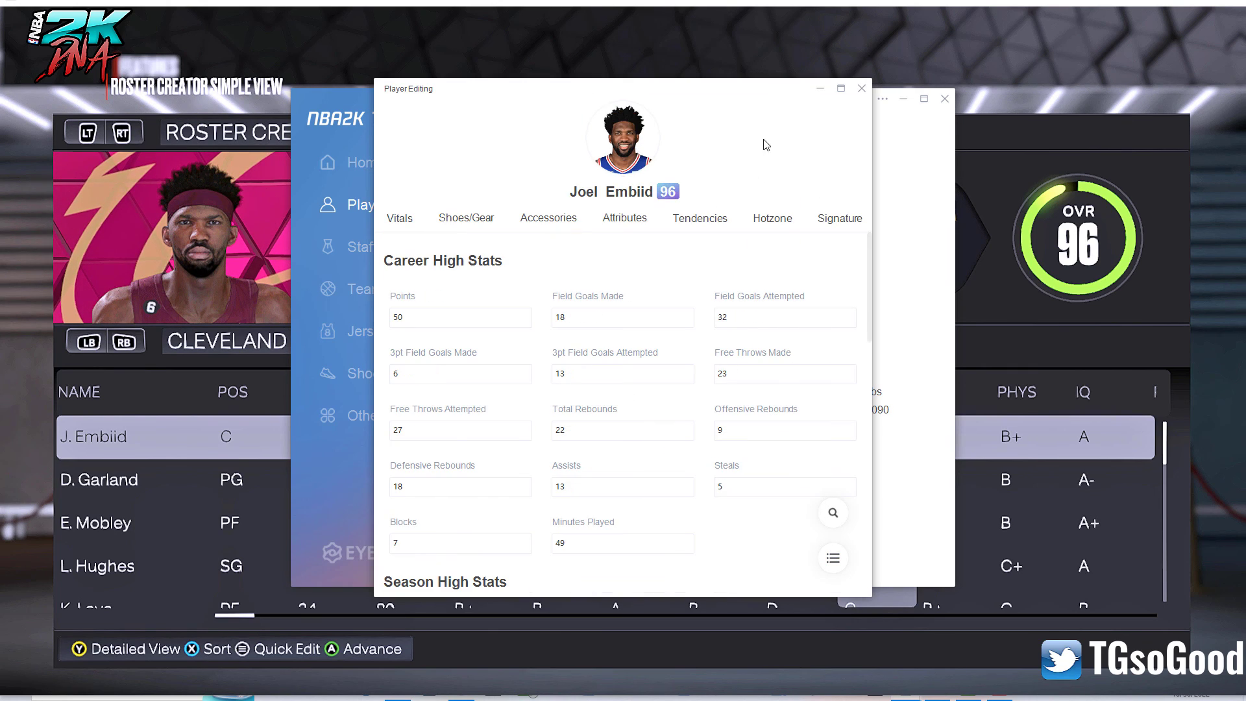
click(862, 88)
Step: Overwrite Ivica Zubac on the Los Angeles Clippers with Embiid's data, then return to the game
click(518, 144)
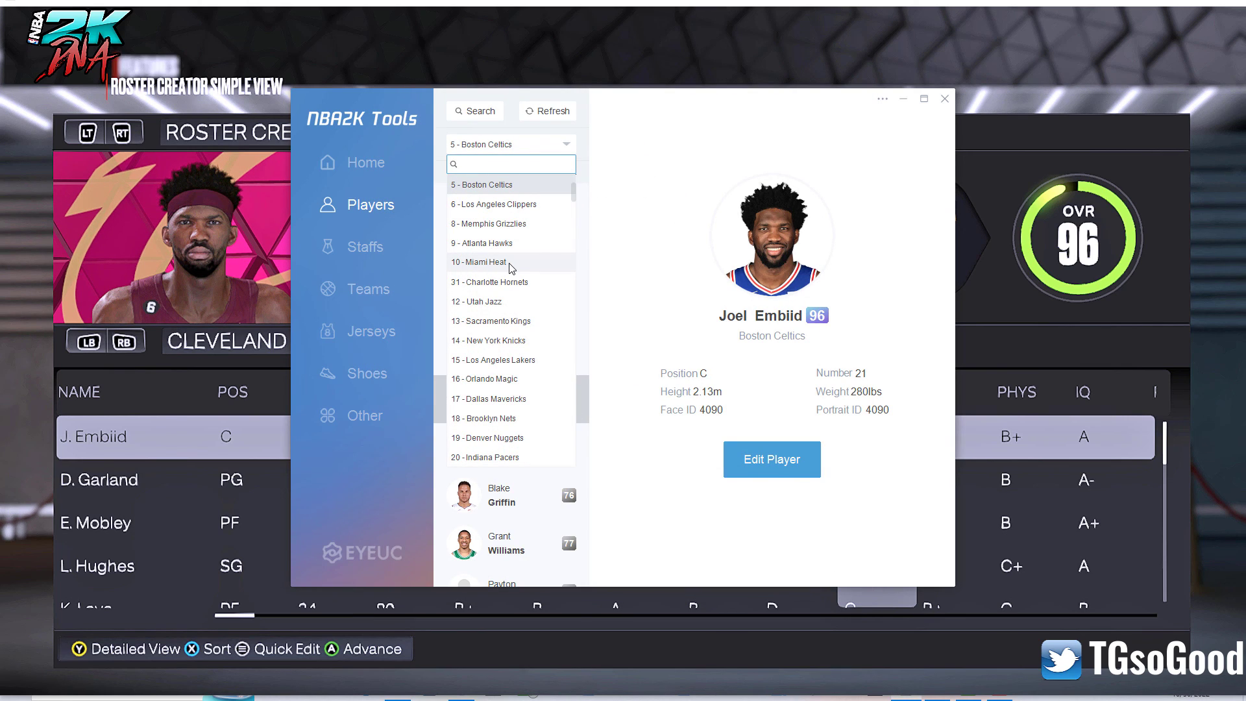
click(508, 205)
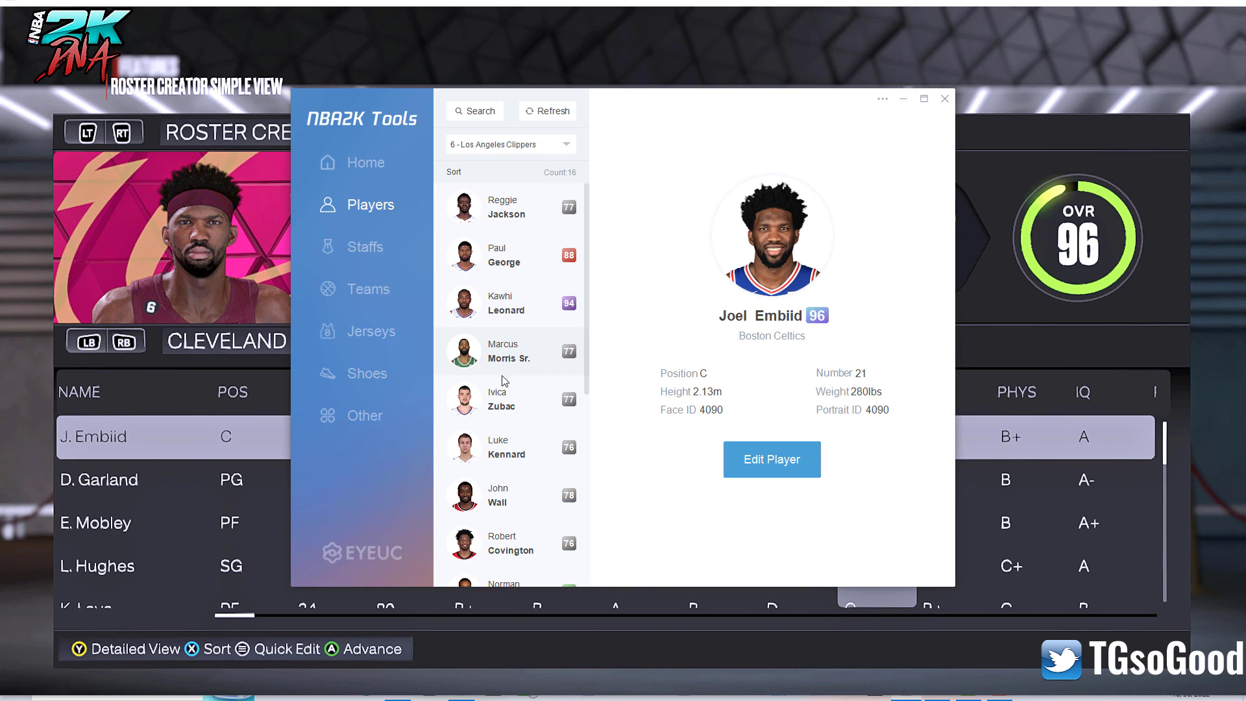
click(510, 406)
click(762, 484)
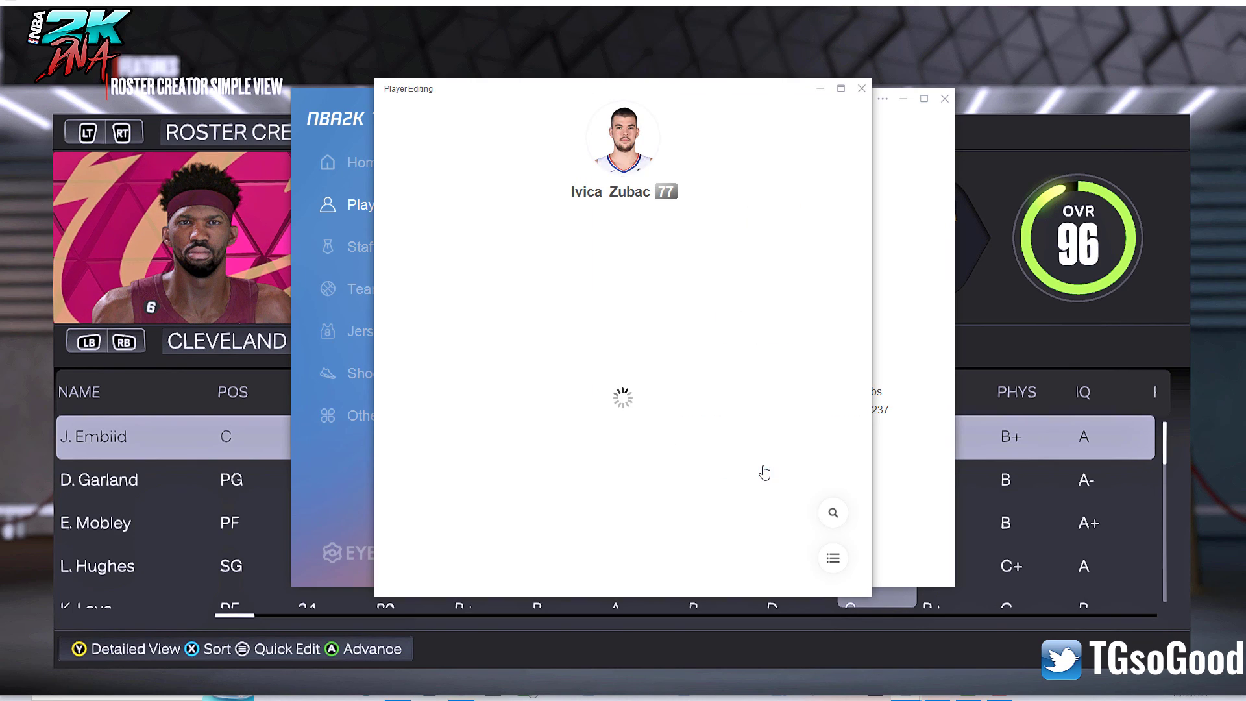
click(831, 557)
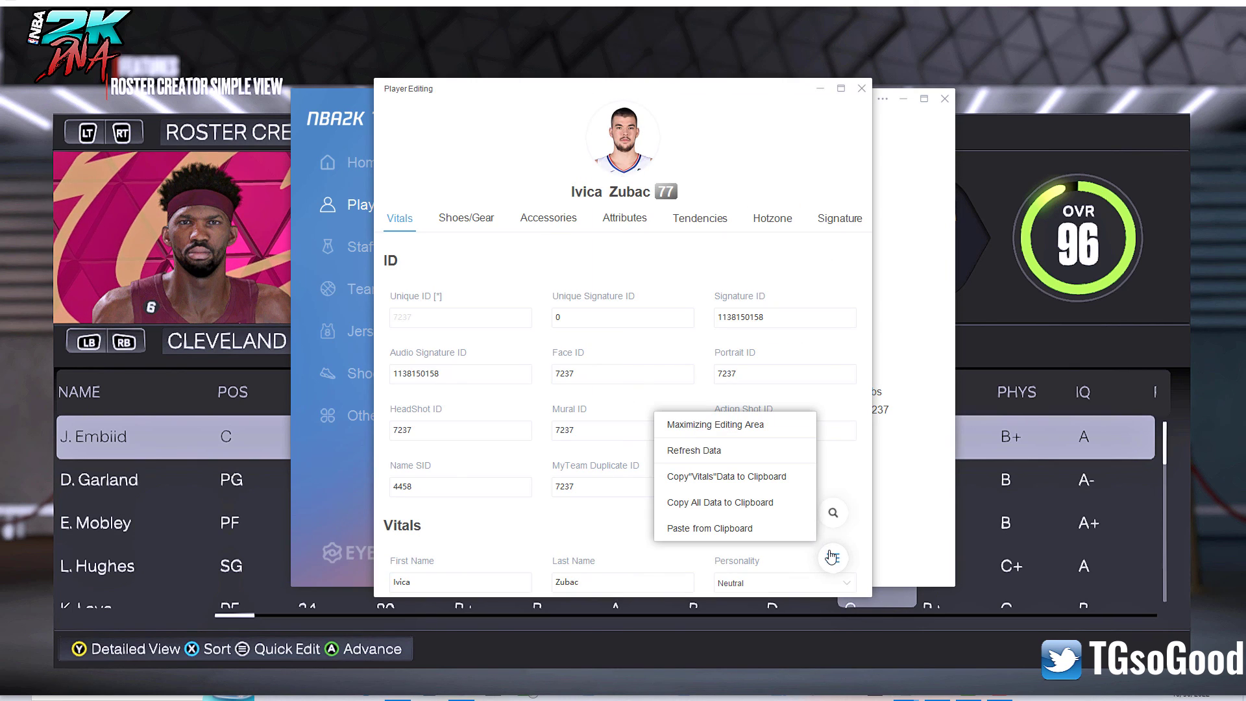
click(710, 528)
click(703, 30)
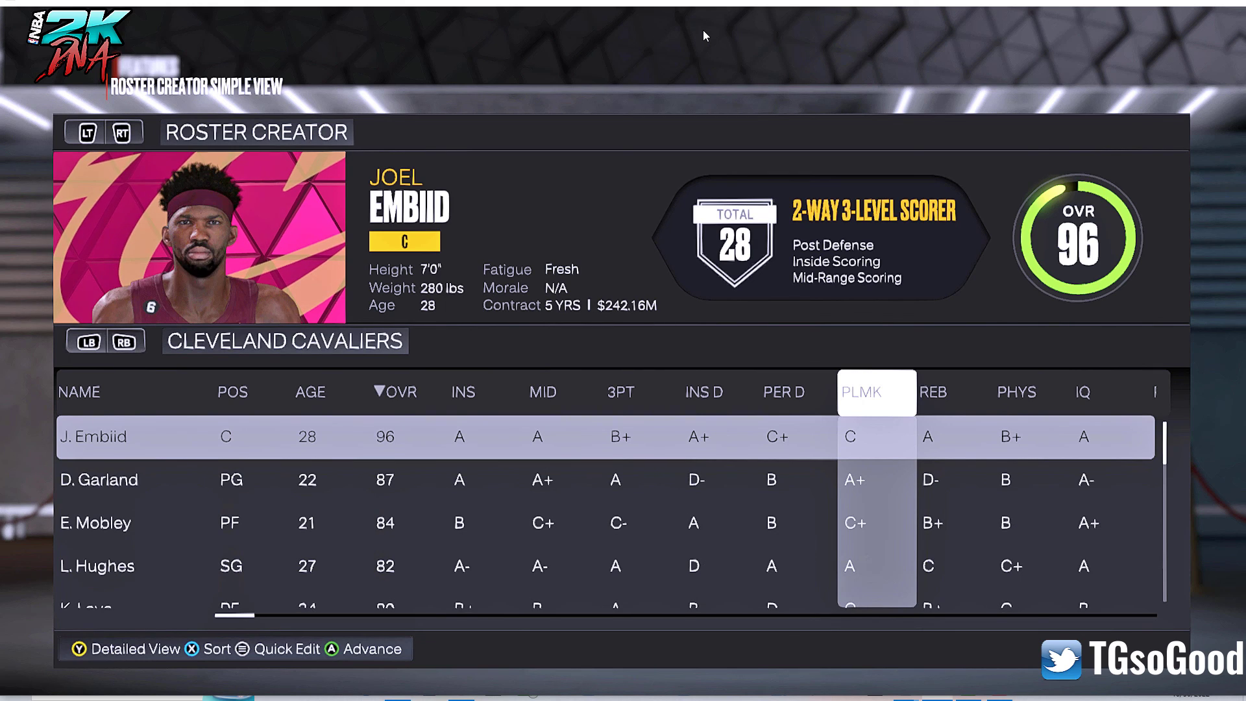
Step: Confirm J. Embiid (96) heads the Celtics, Clippers, Bucks, 76ers and Bulls rosters, ending on the Cavaliers
key(q)
key(q)
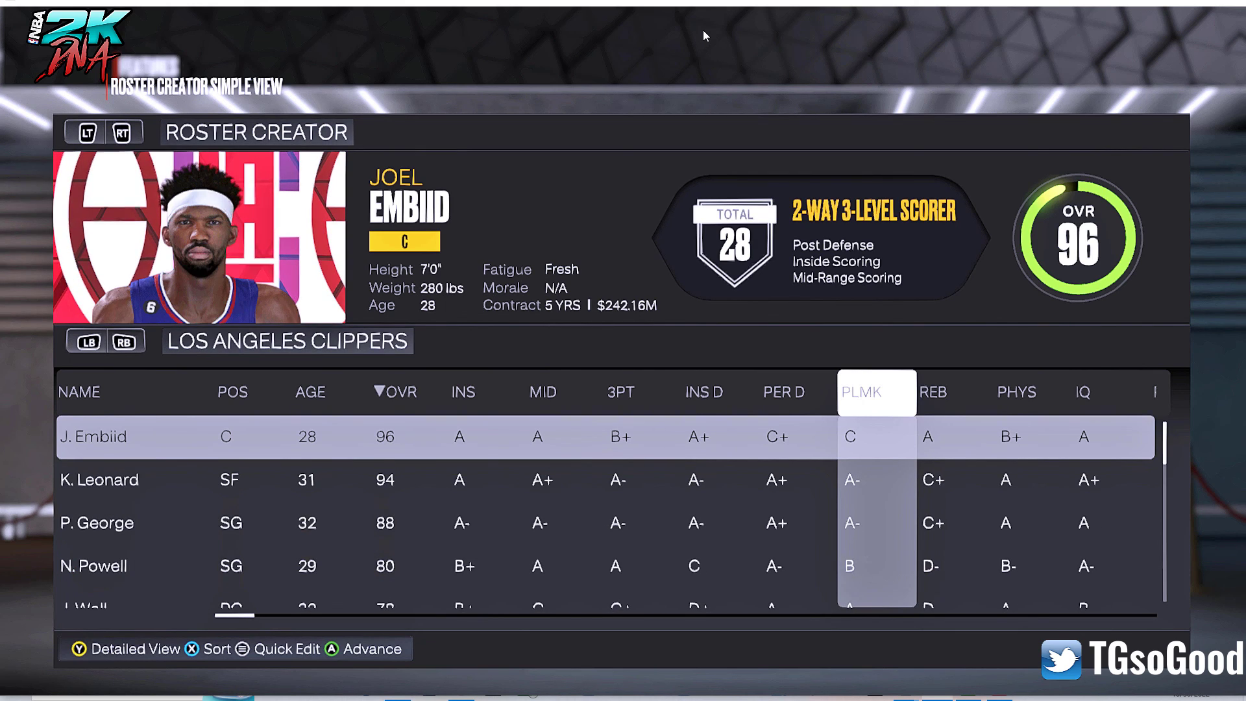
key(q)
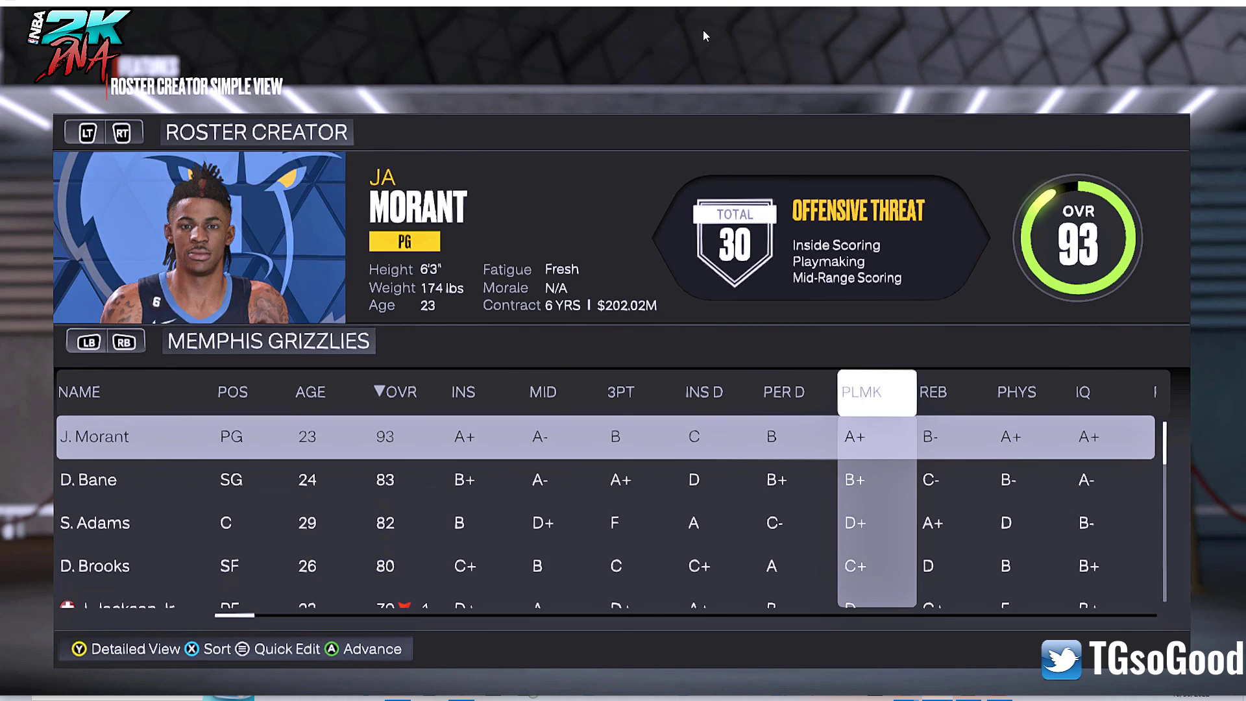
key(e)
key(e)
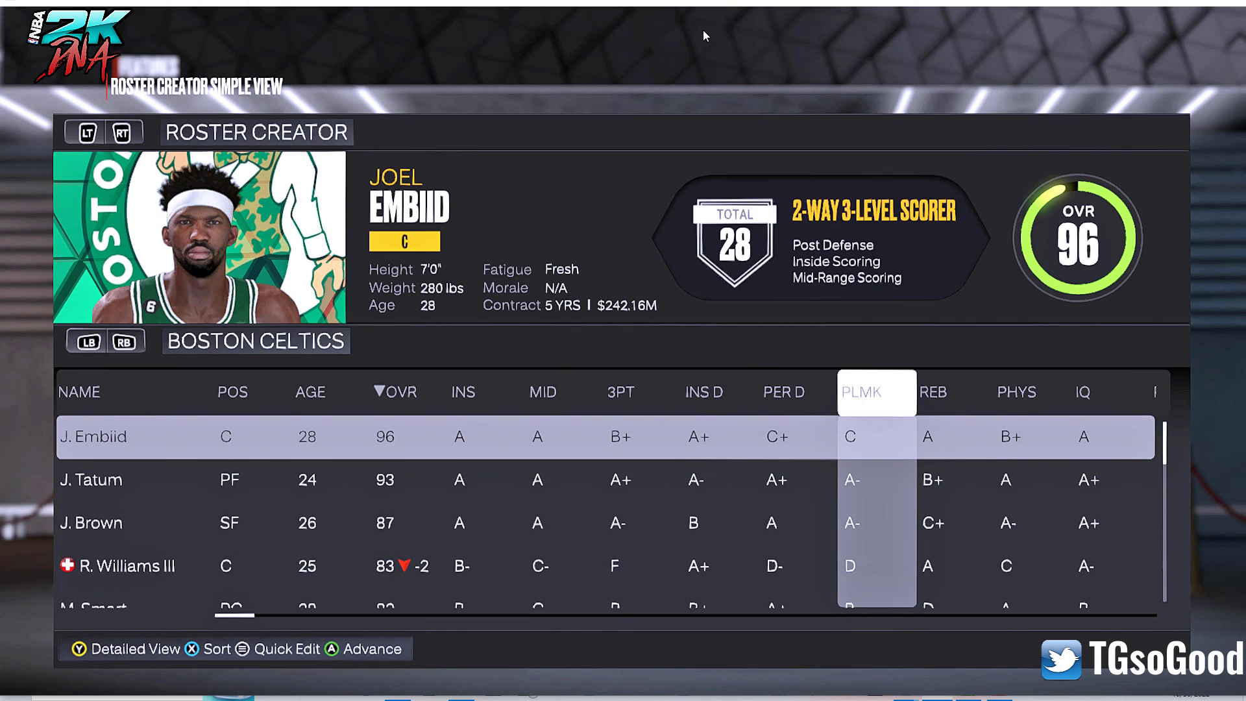
key(q)
key(q)
key(q)
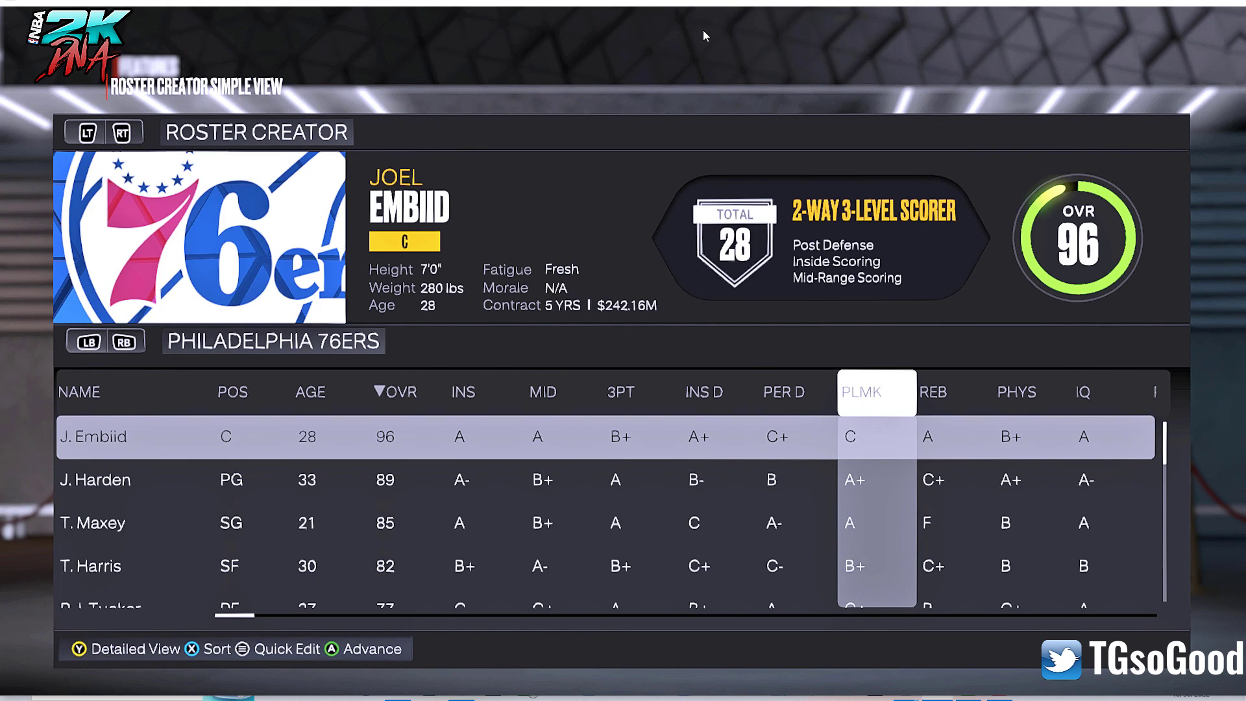
key(e)
key(q)
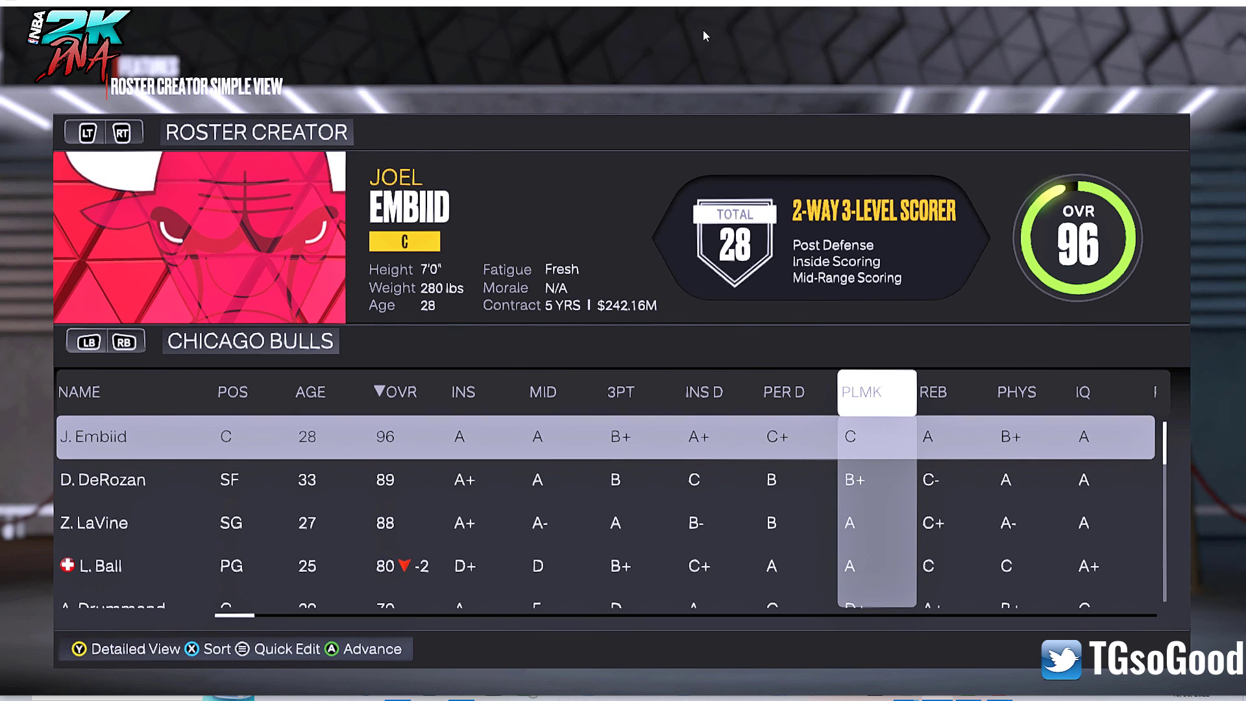
key(q)
key(e)
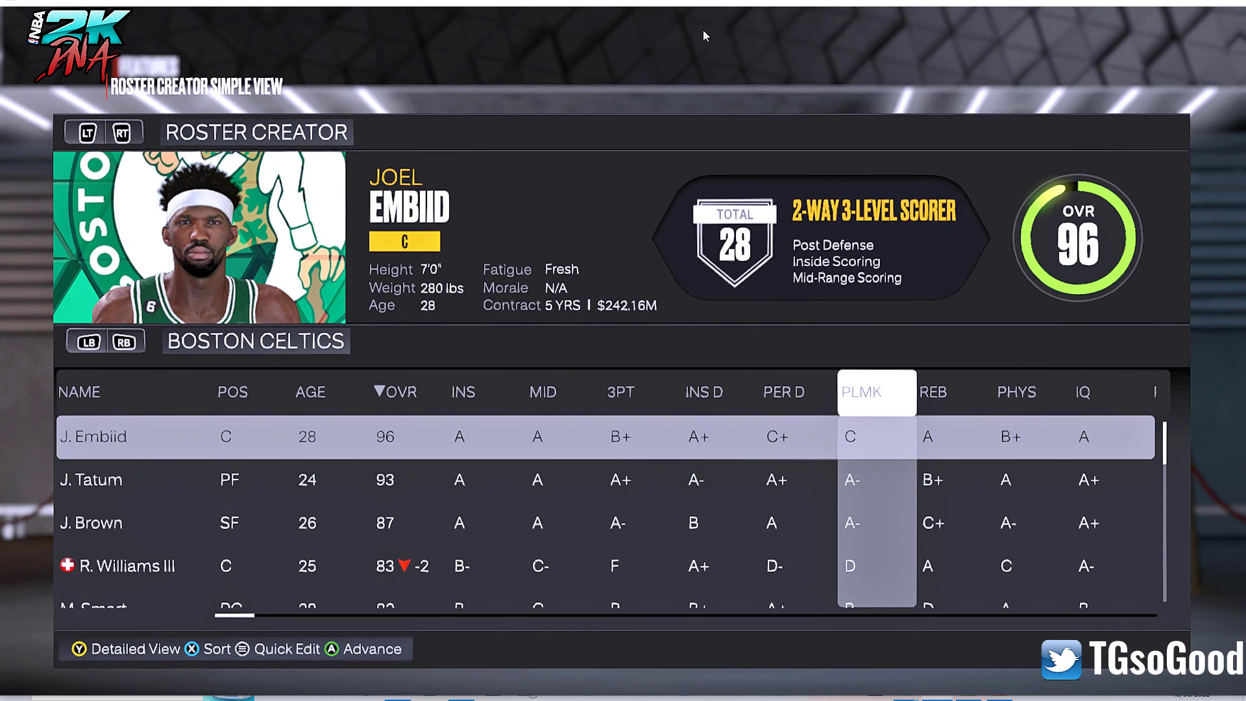
key(e)
key(e)
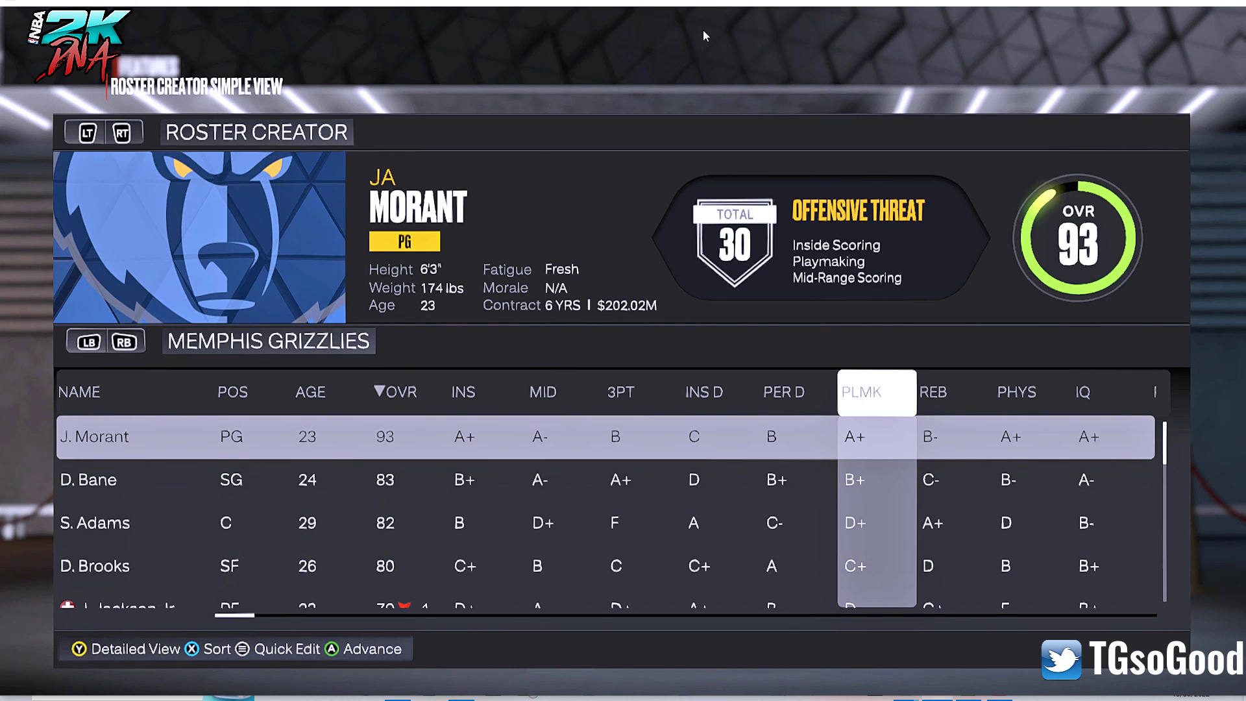
key(q)
key(q)
key(q)
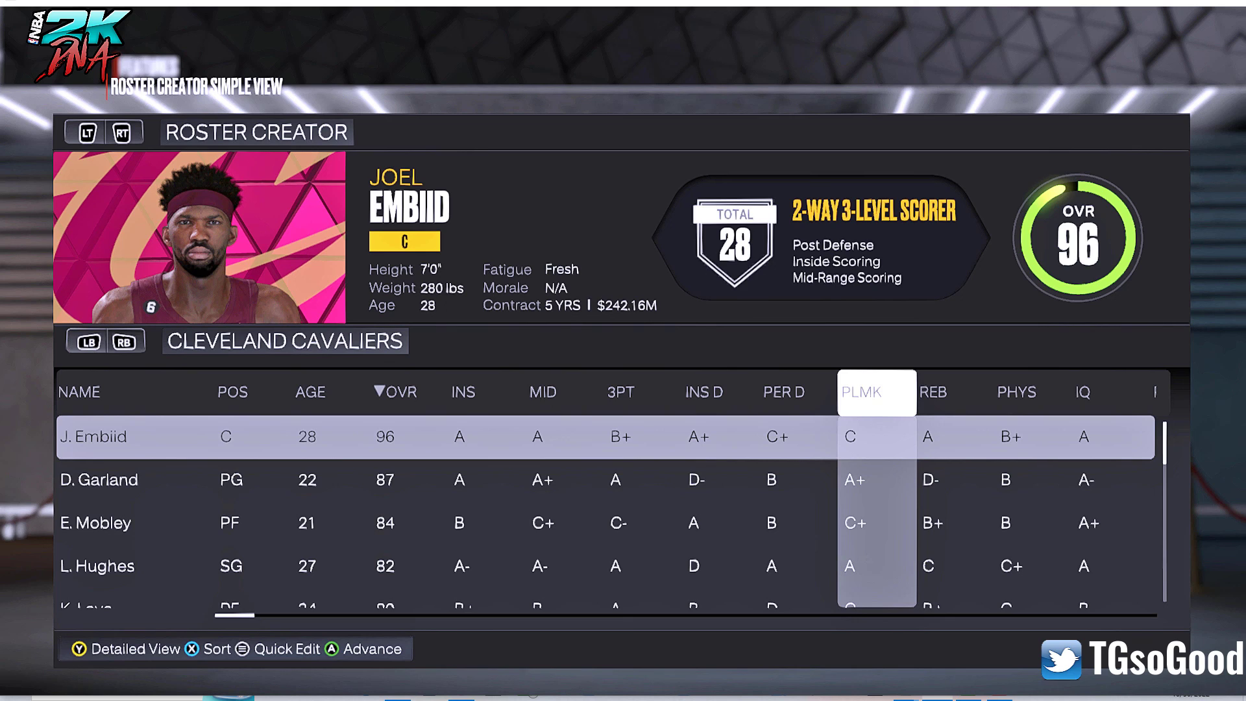
key(Left)
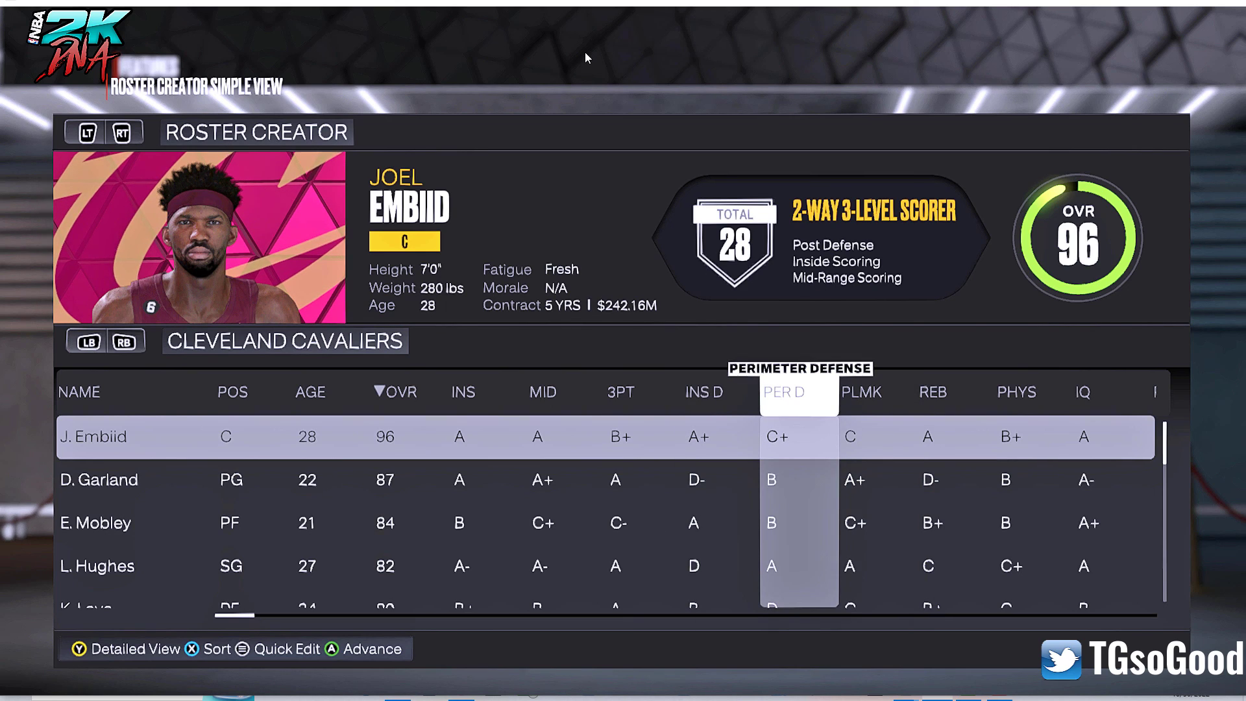